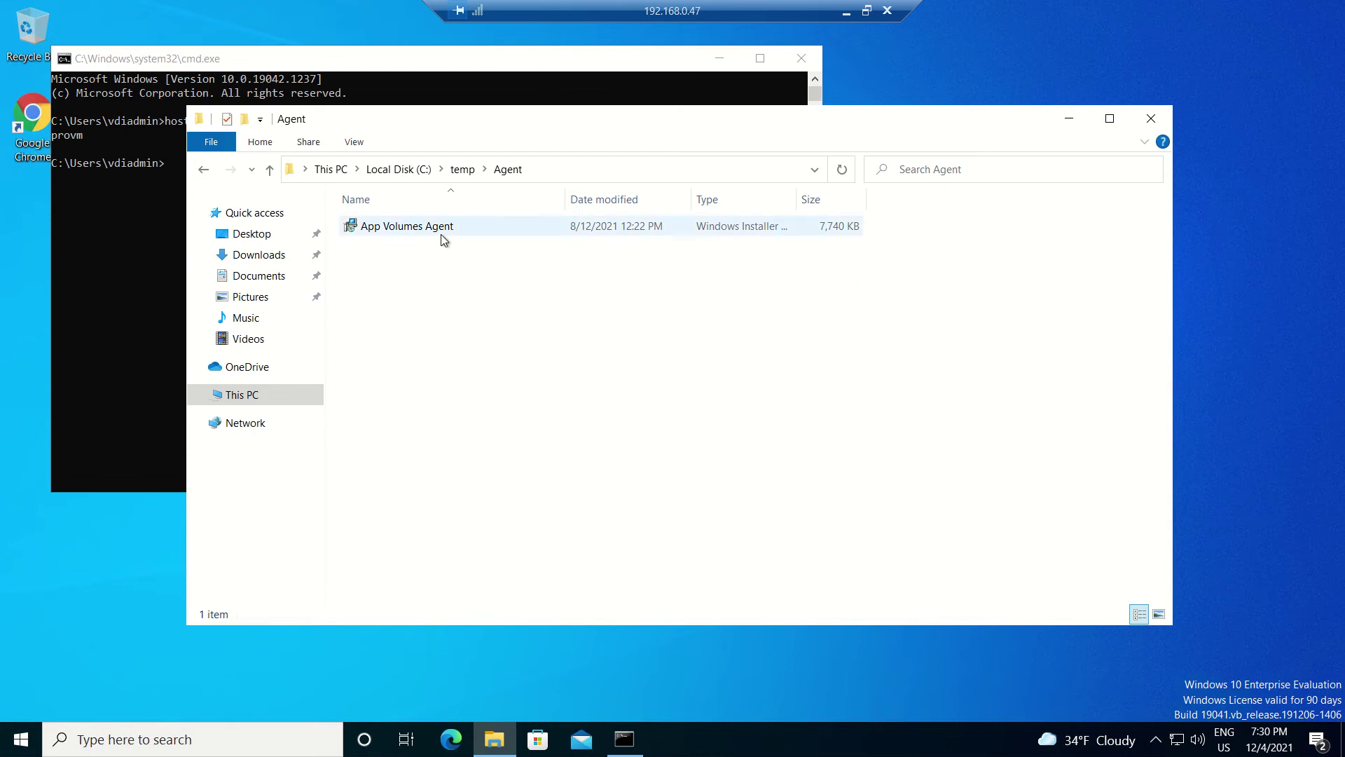
# Try to install App Volumes Agent directly from its installer file in the Agent folder
pyautogui.doubleClick(441, 235)
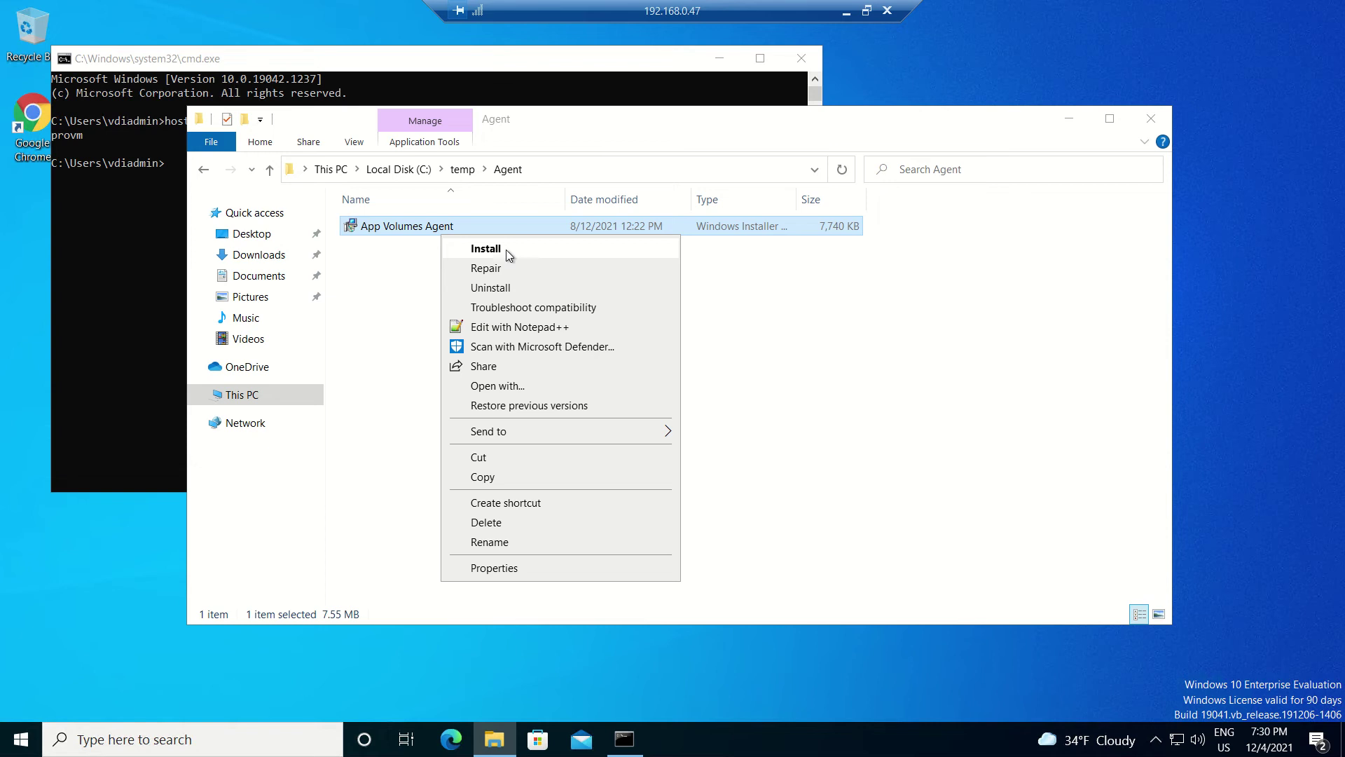
pyautogui.click(506, 249)
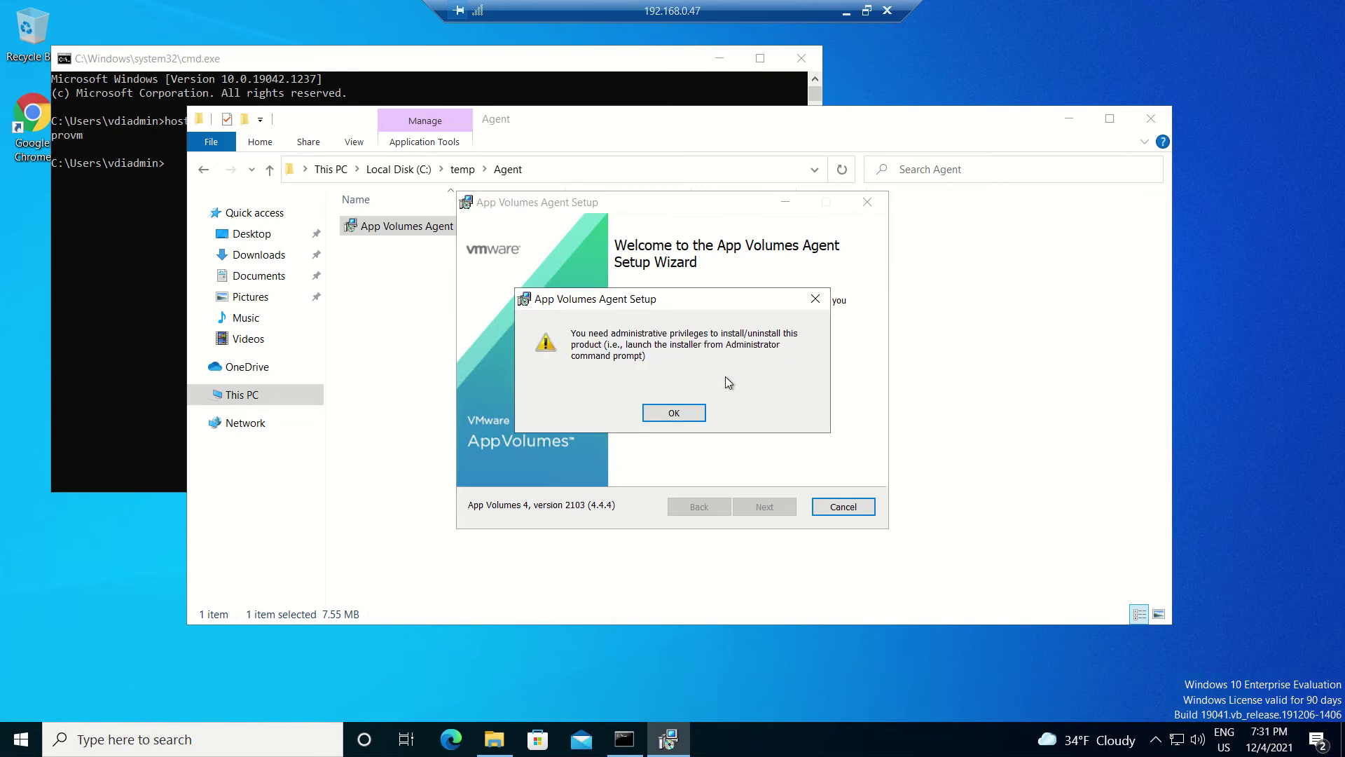
pyautogui.click(667, 415)
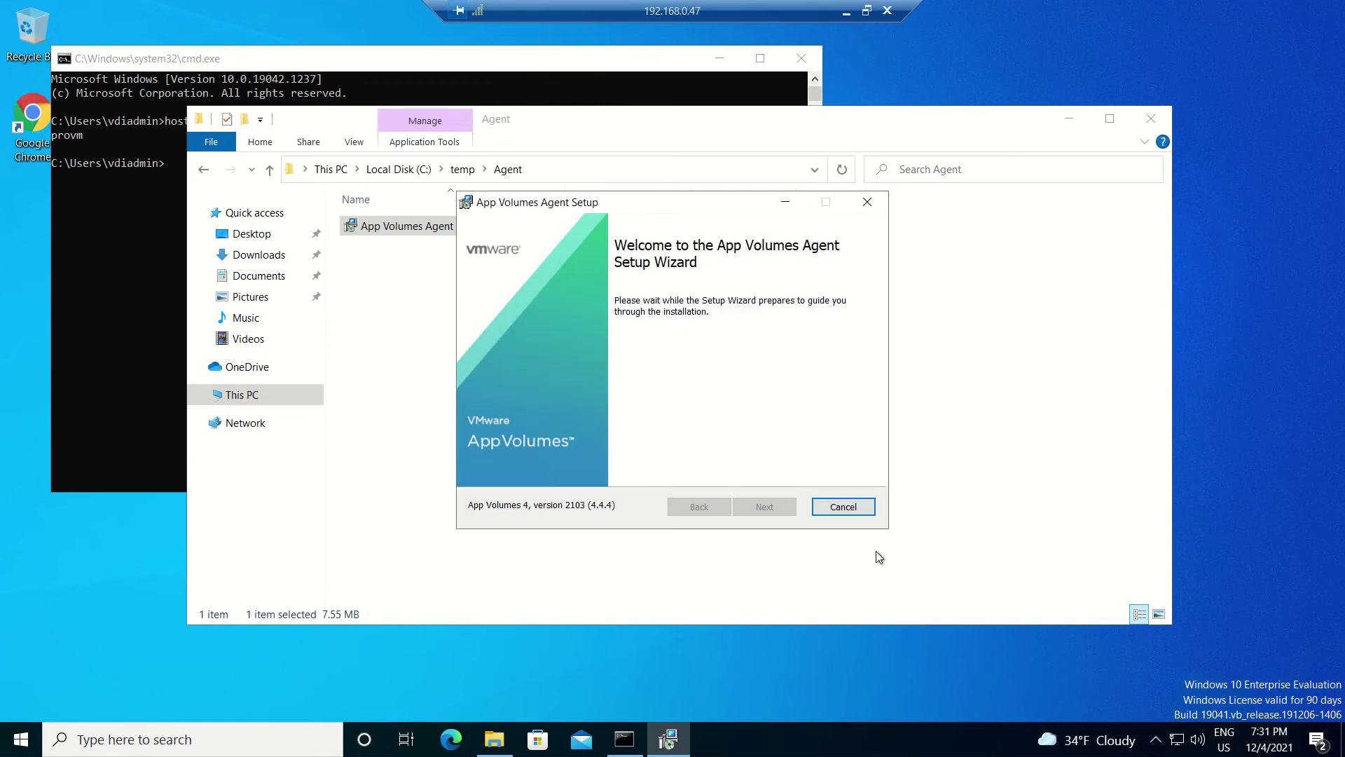
pyautogui.click(764, 507)
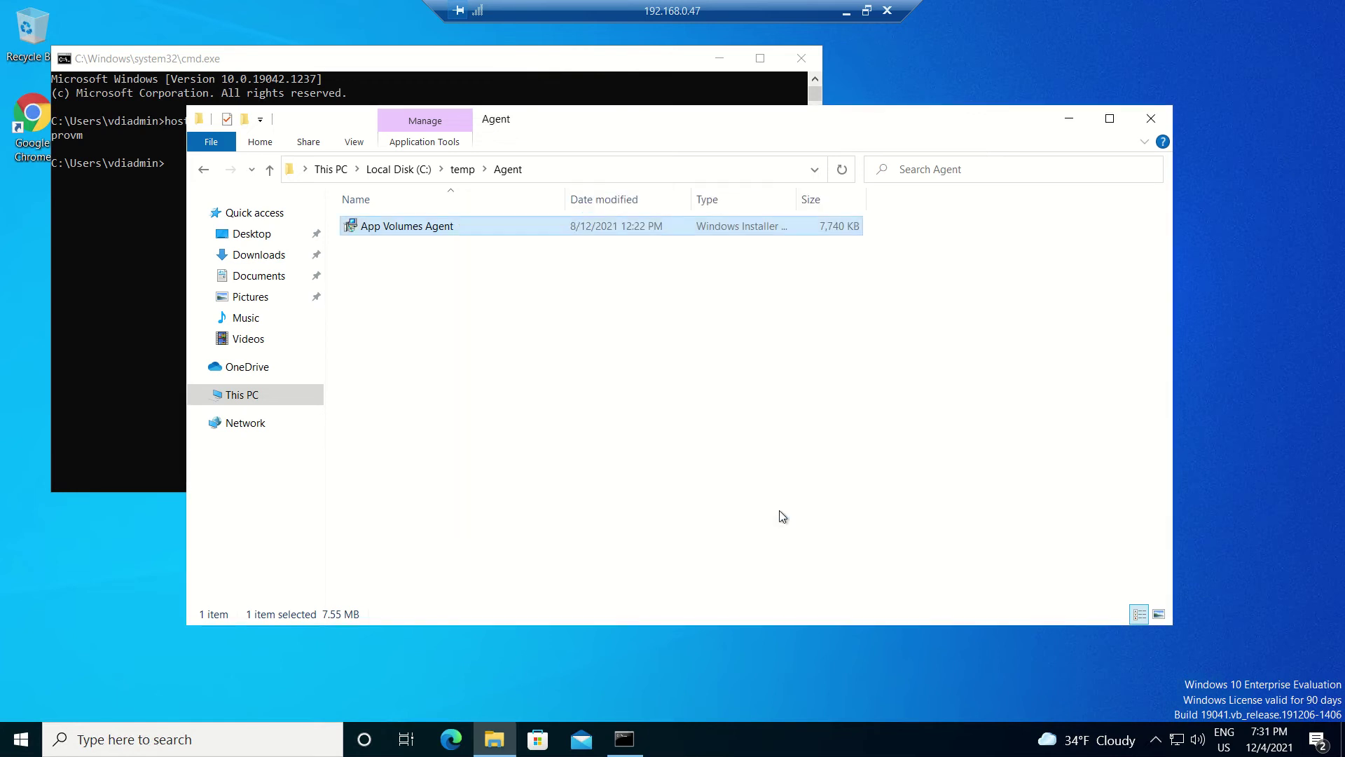
# Close the existing command prompt and open a new Command Prompt as administrator, allowing it to make changes
pyautogui.click(801, 58)
pyautogui.click(19, 750)
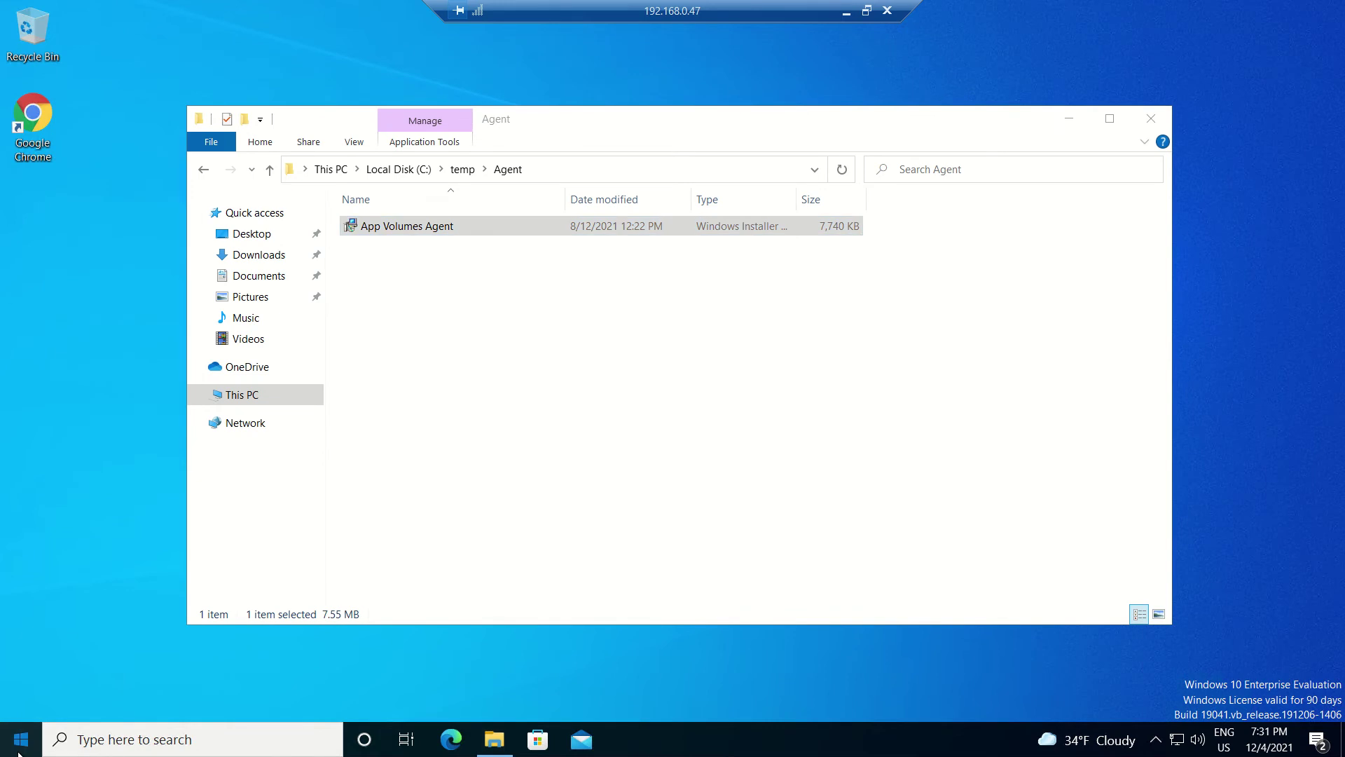
pyautogui.write('cmd')
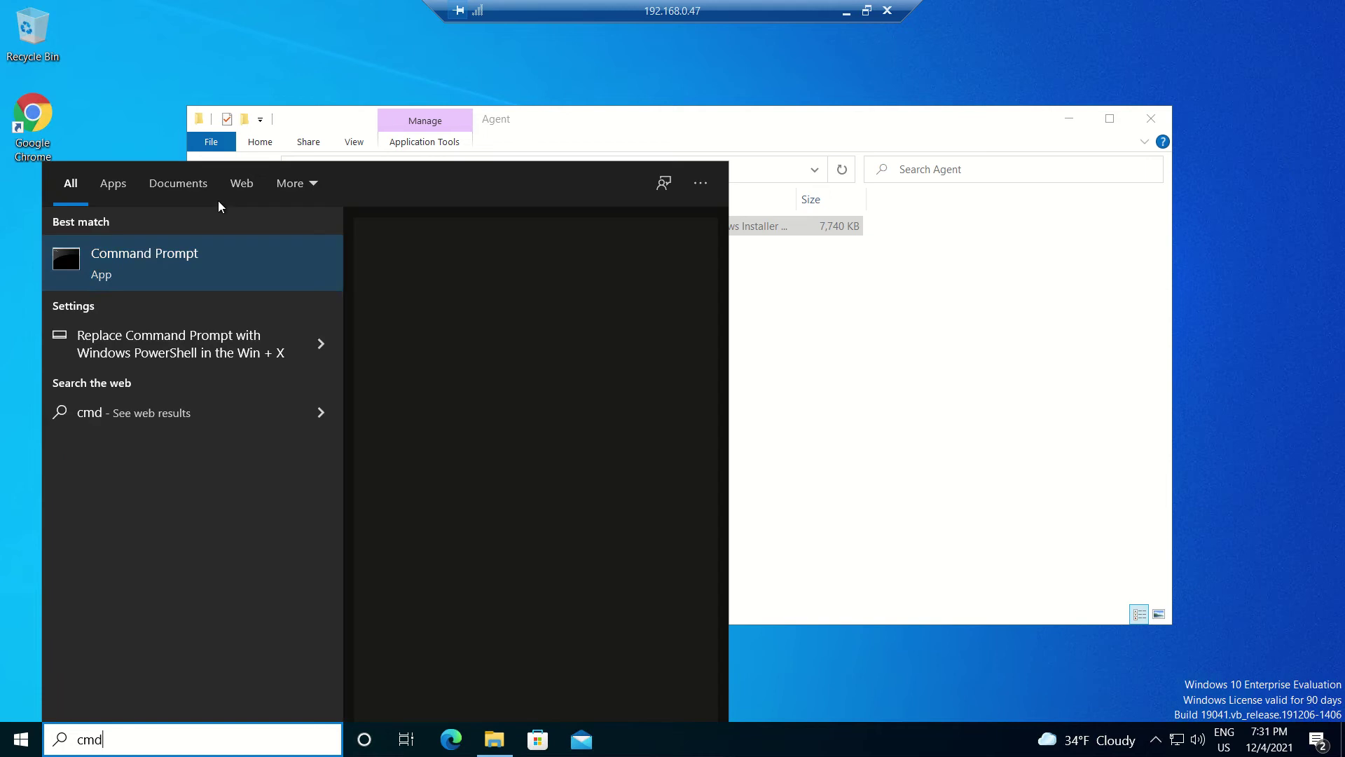
pyautogui.rightClick(145, 256)
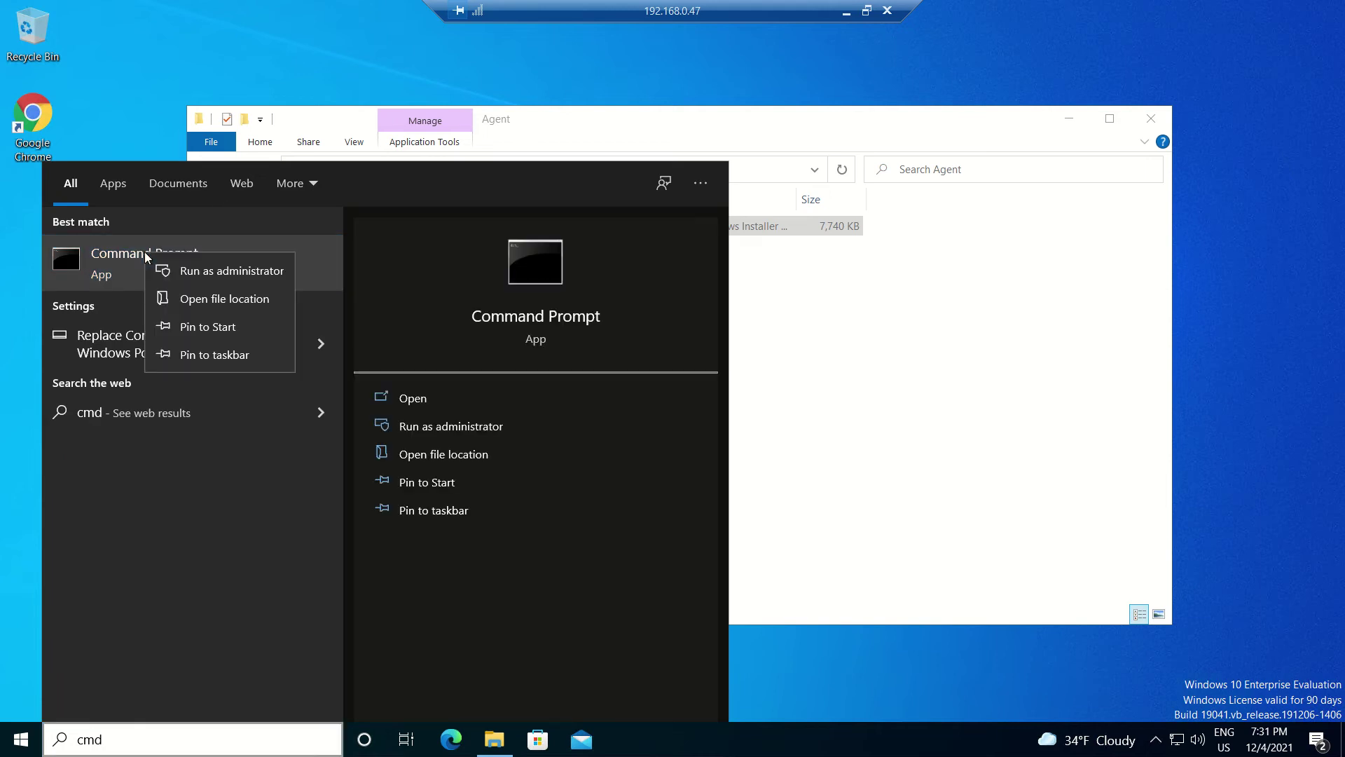
pyautogui.click(449, 432)
pyautogui.click(448, 432)
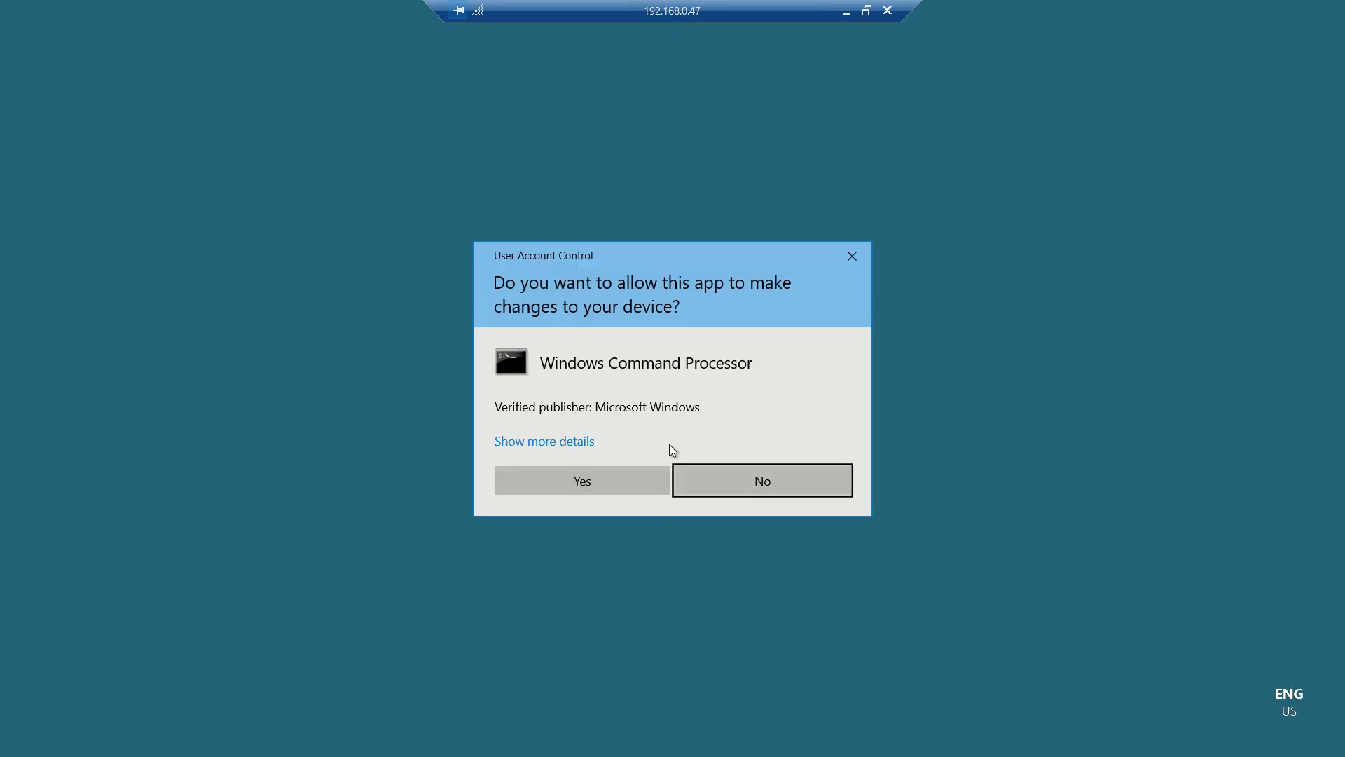
pyautogui.click(596, 472)
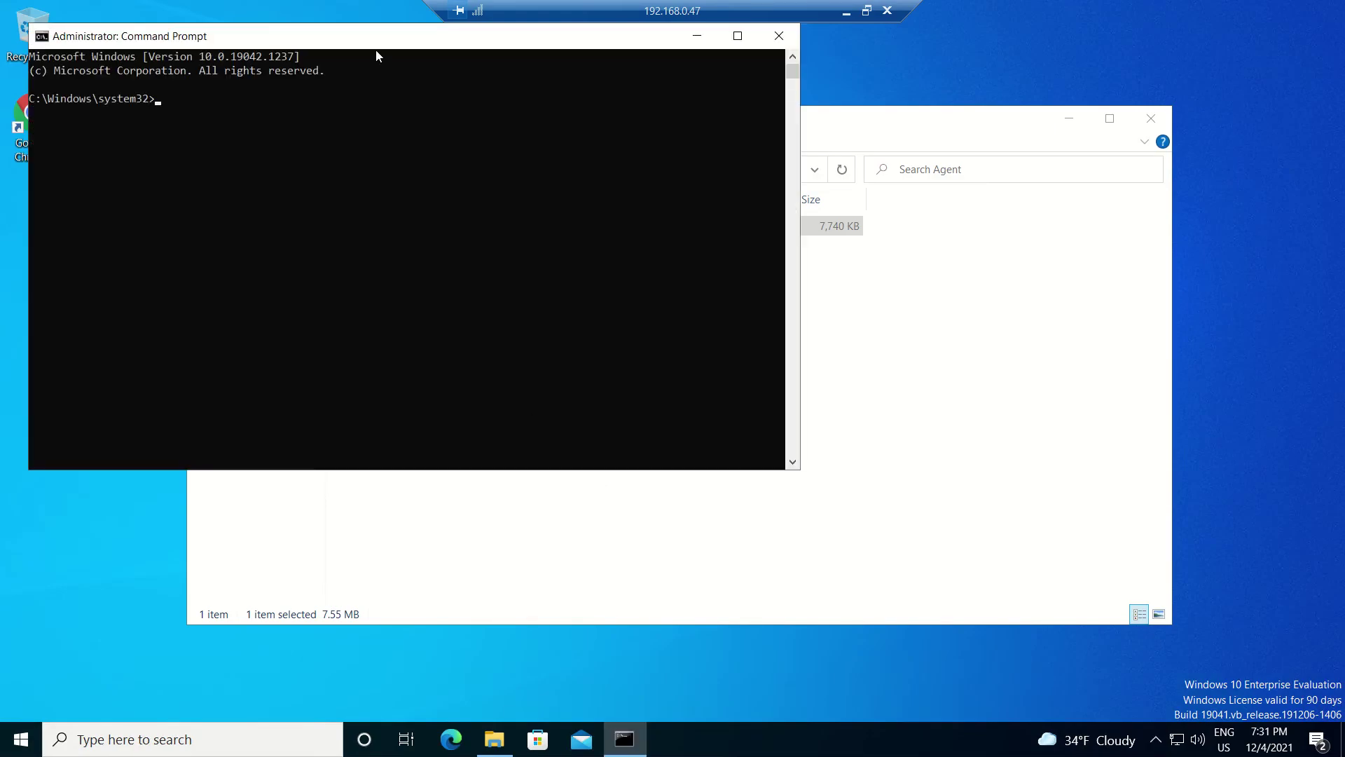
# Move the administrator command prompt clear of the folder listing and change its directory to C:\temp\Agent
pyautogui.moveTo(376, 54); pyautogui.dragTo(562, 272)
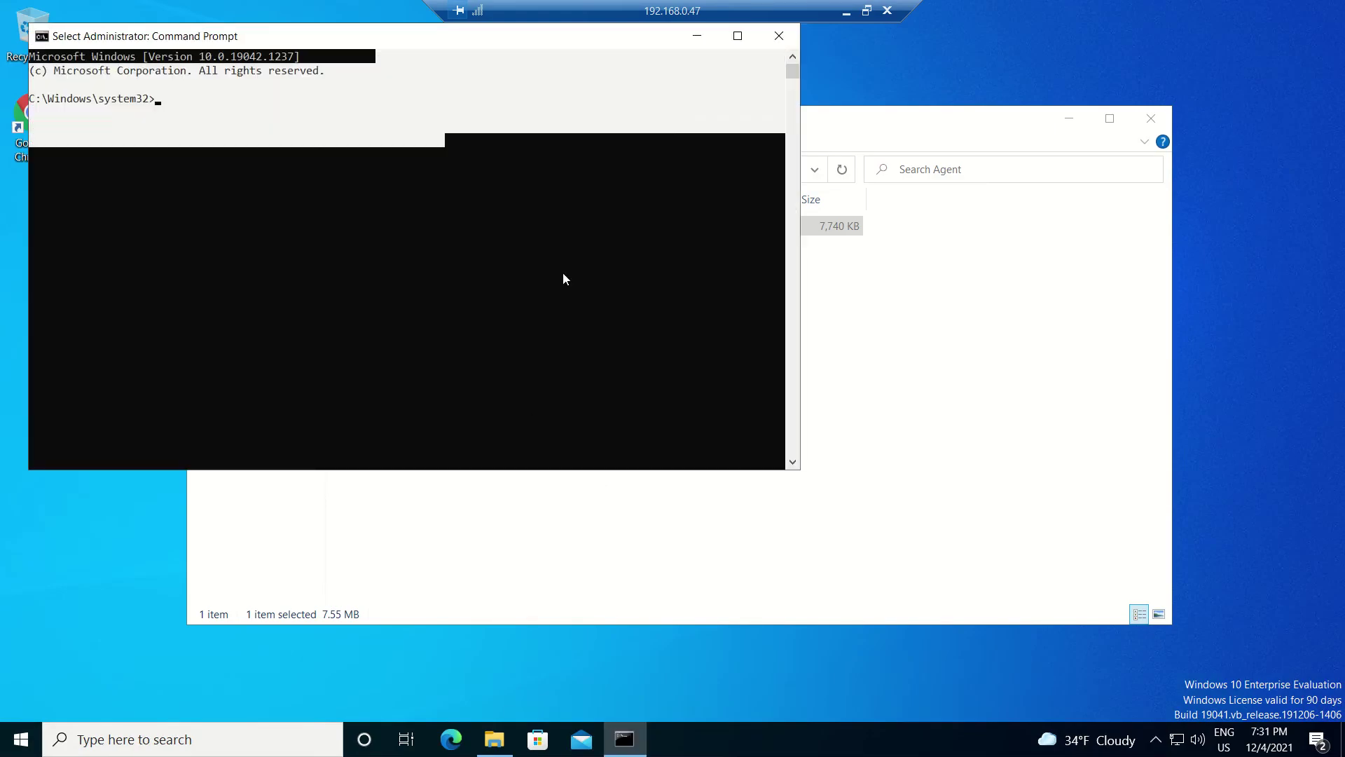
pyautogui.moveTo(361, 44); pyautogui.dragTo(611, 269)
pyautogui.click(586, 359)
pyautogui.write('cd\\')
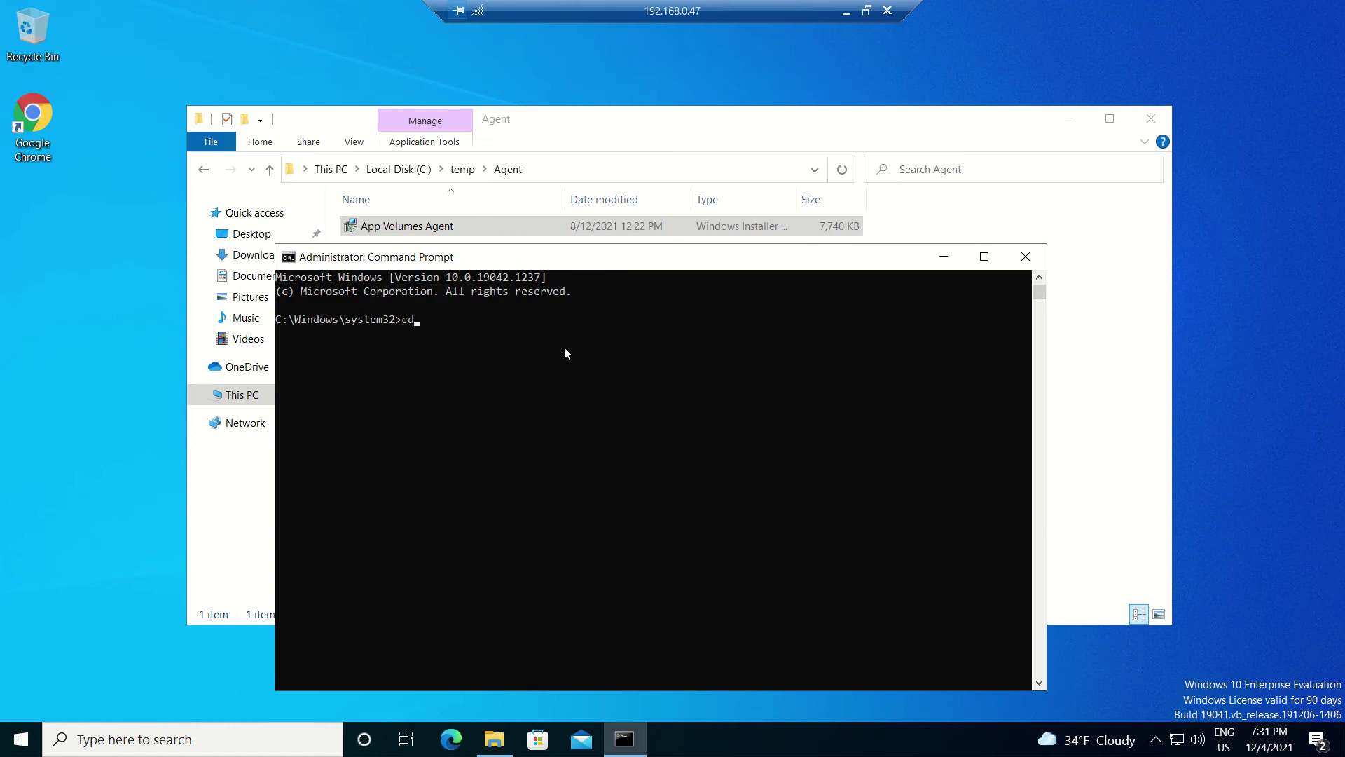
pyautogui.press('Return')
pyautogui.write('cd temp\\Agent')
pyautogui.press('Return')
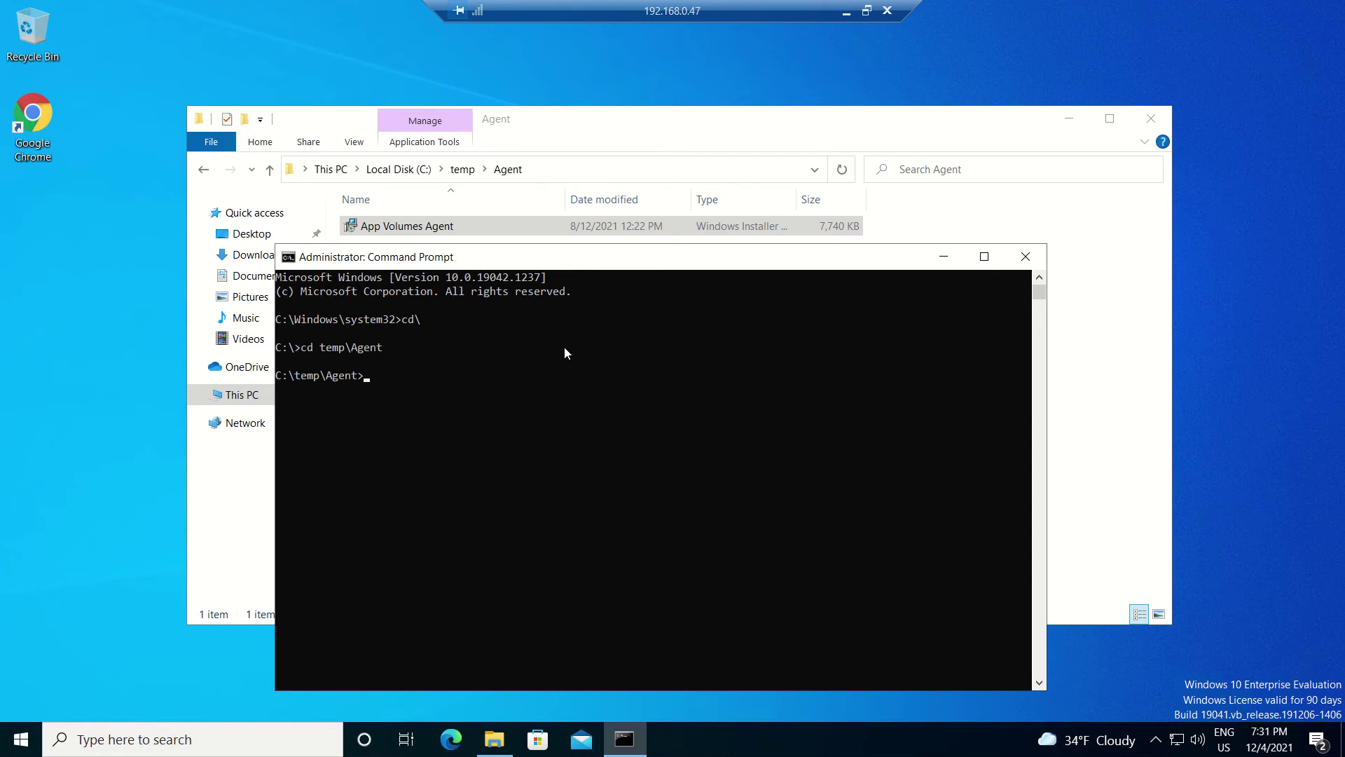
# Run "App Volumes Agent.msi" from the elevated prompt and accept the license agreement to reach the server configuration
pyautogui.press('Tab')
pyautogui.press('Return')
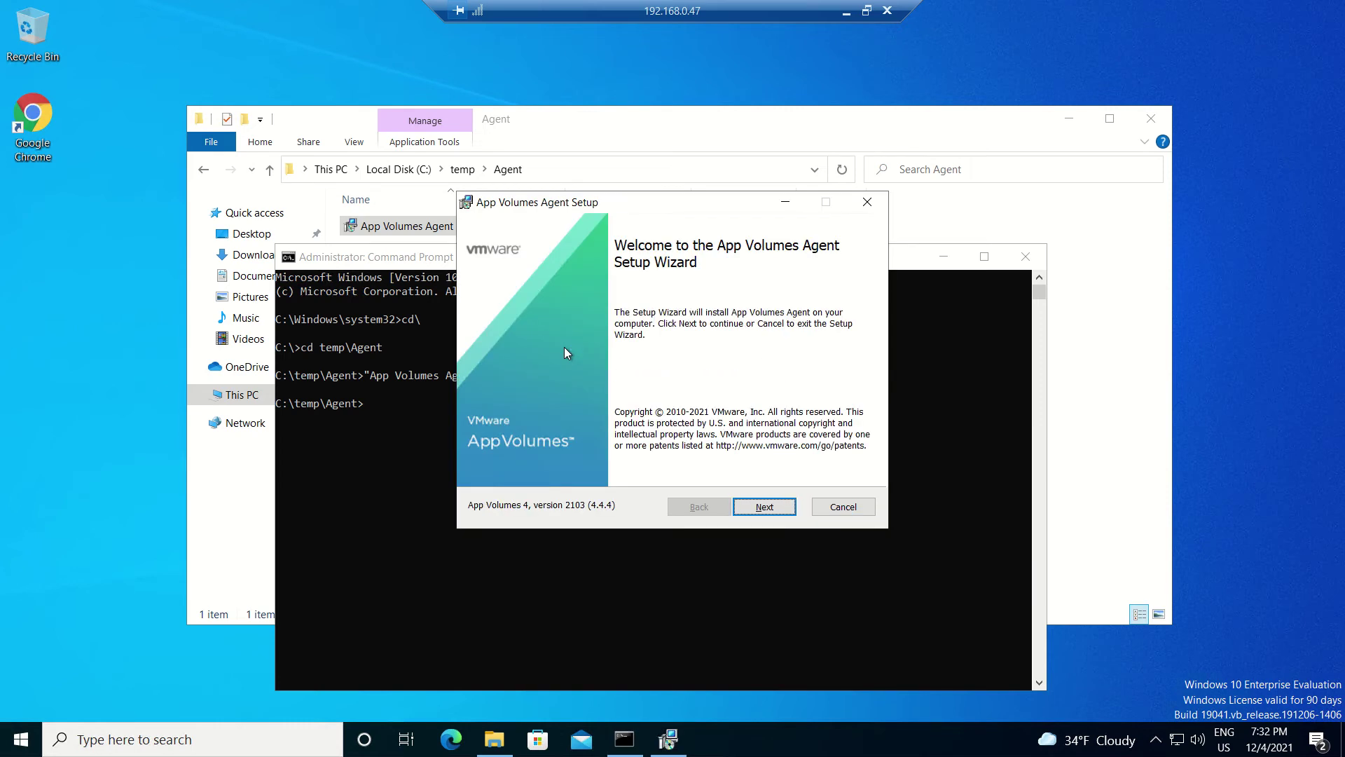
pyautogui.click(774, 507)
pyautogui.click(571, 464)
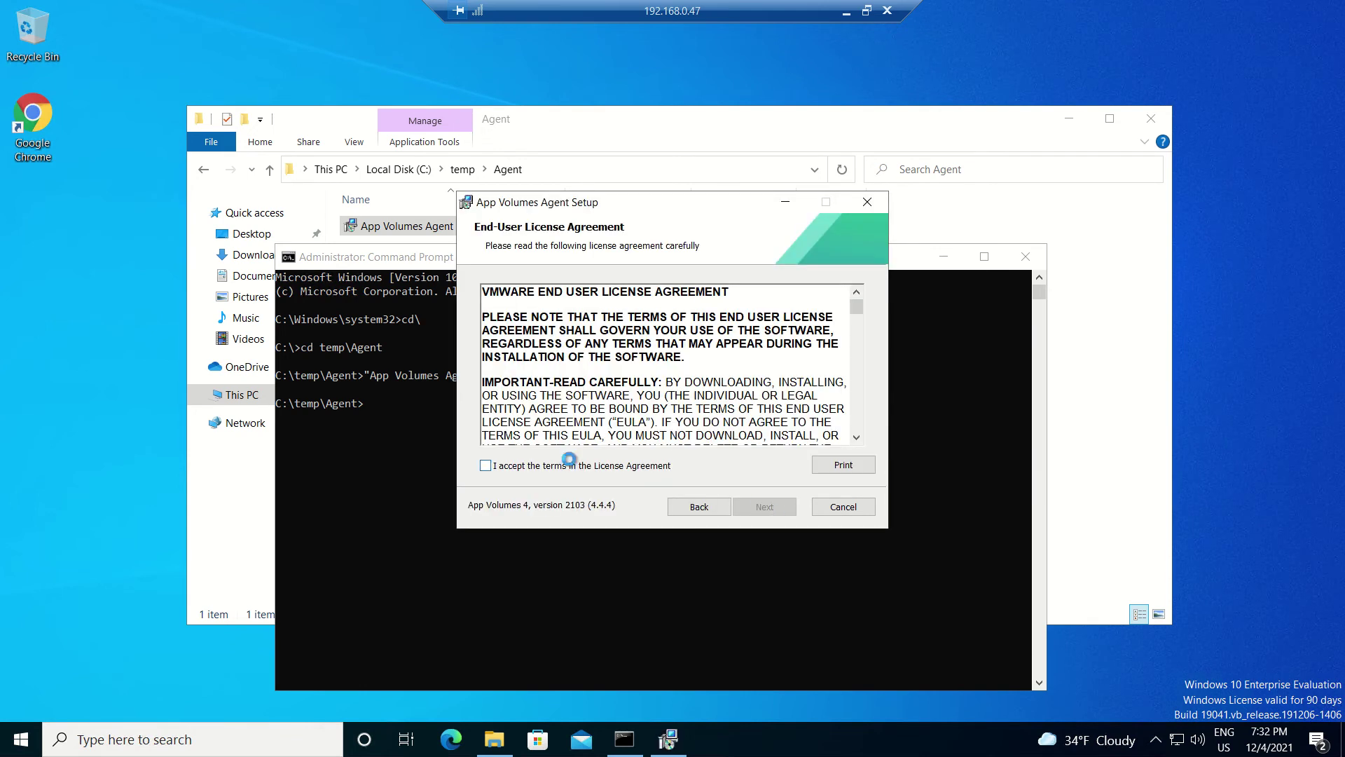
pyautogui.click(772, 507)
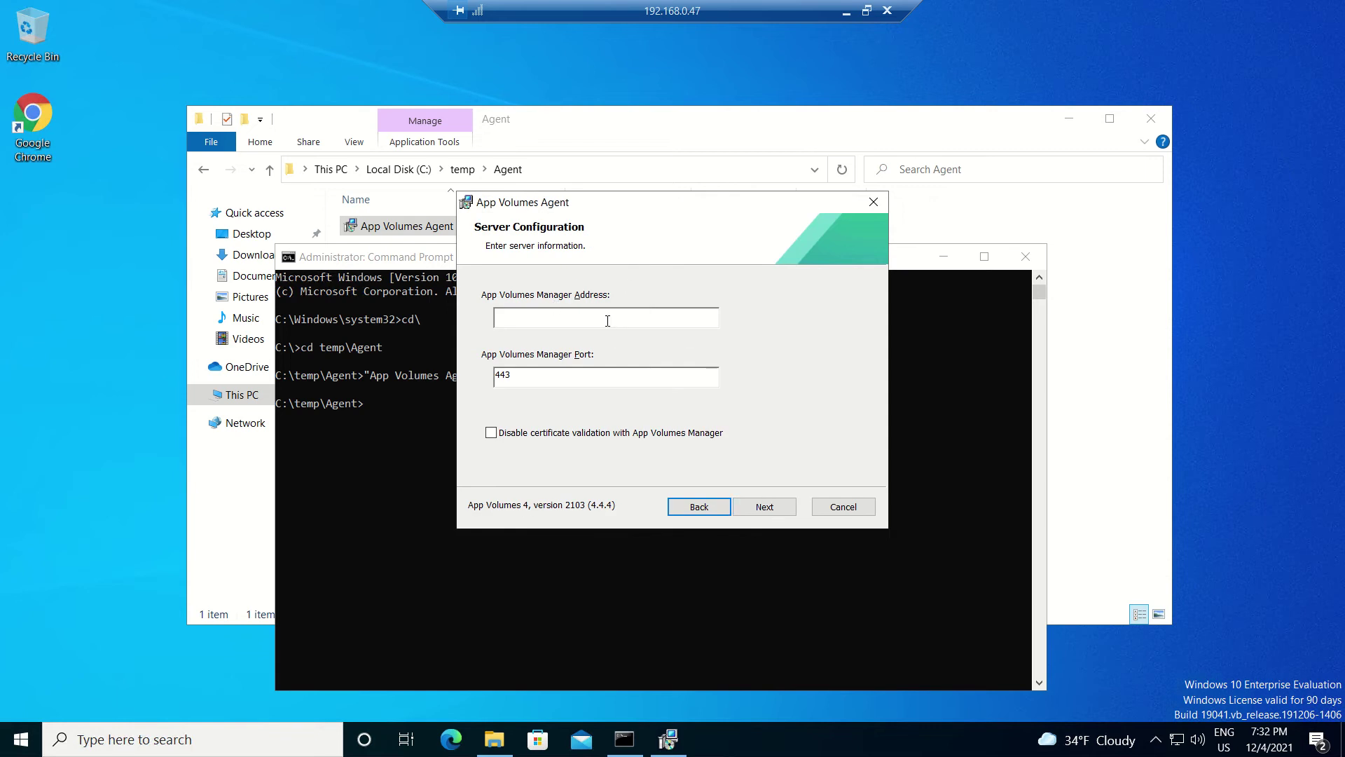
# Check that the App Volumes Manager server is reachable by pinging appvol.dc.com from the command prompt
pyautogui.click(607, 321)
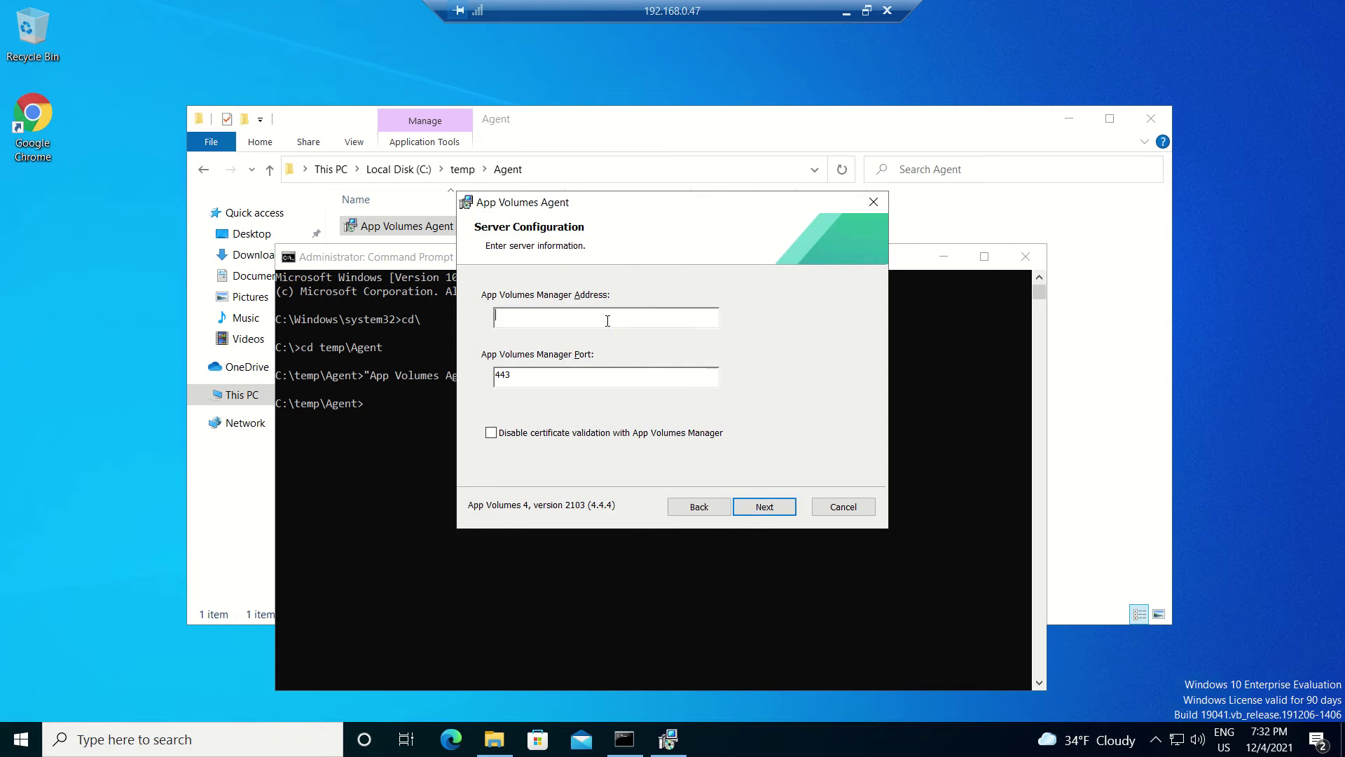
pyautogui.click(396, 398)
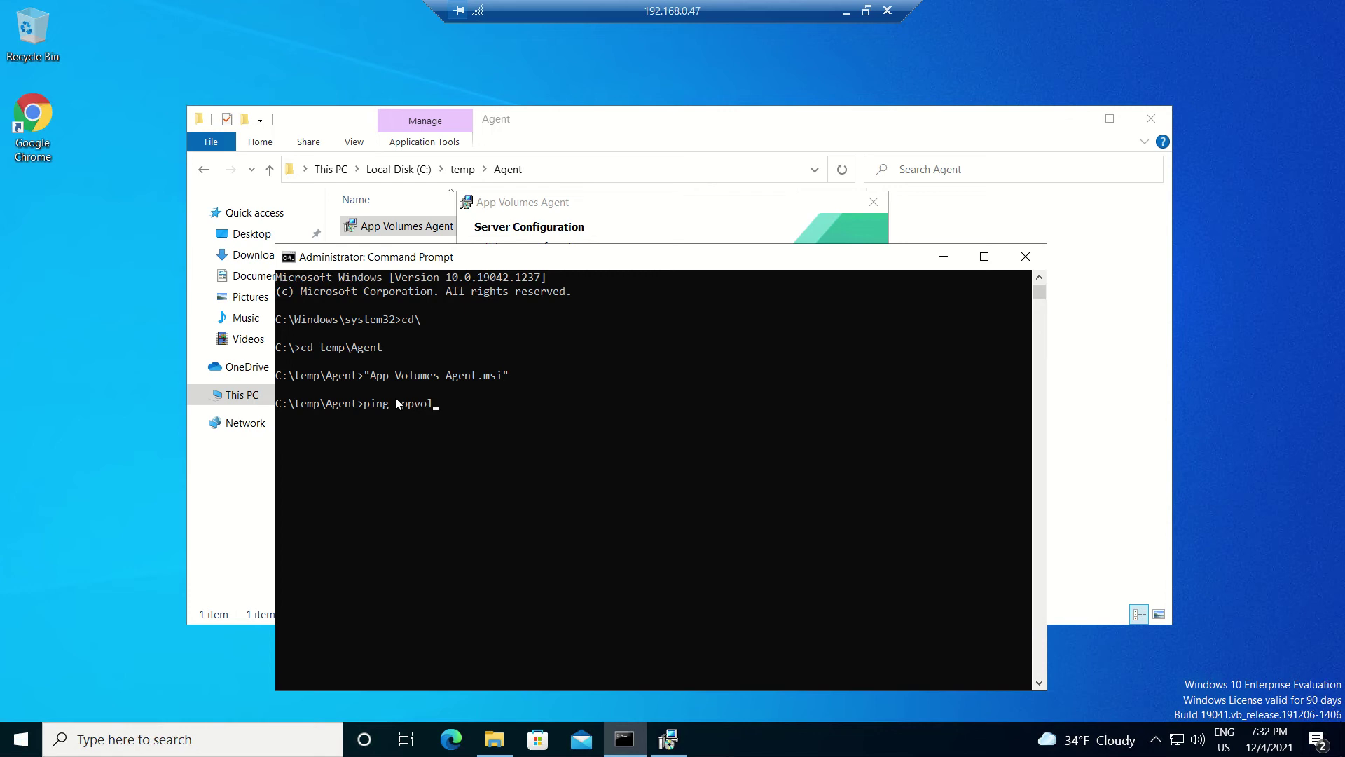
pyautogui.write('d')
pyautogui.press('BackSpace')
pyautogui.write('dc.com')
pyautogui.press('Return')
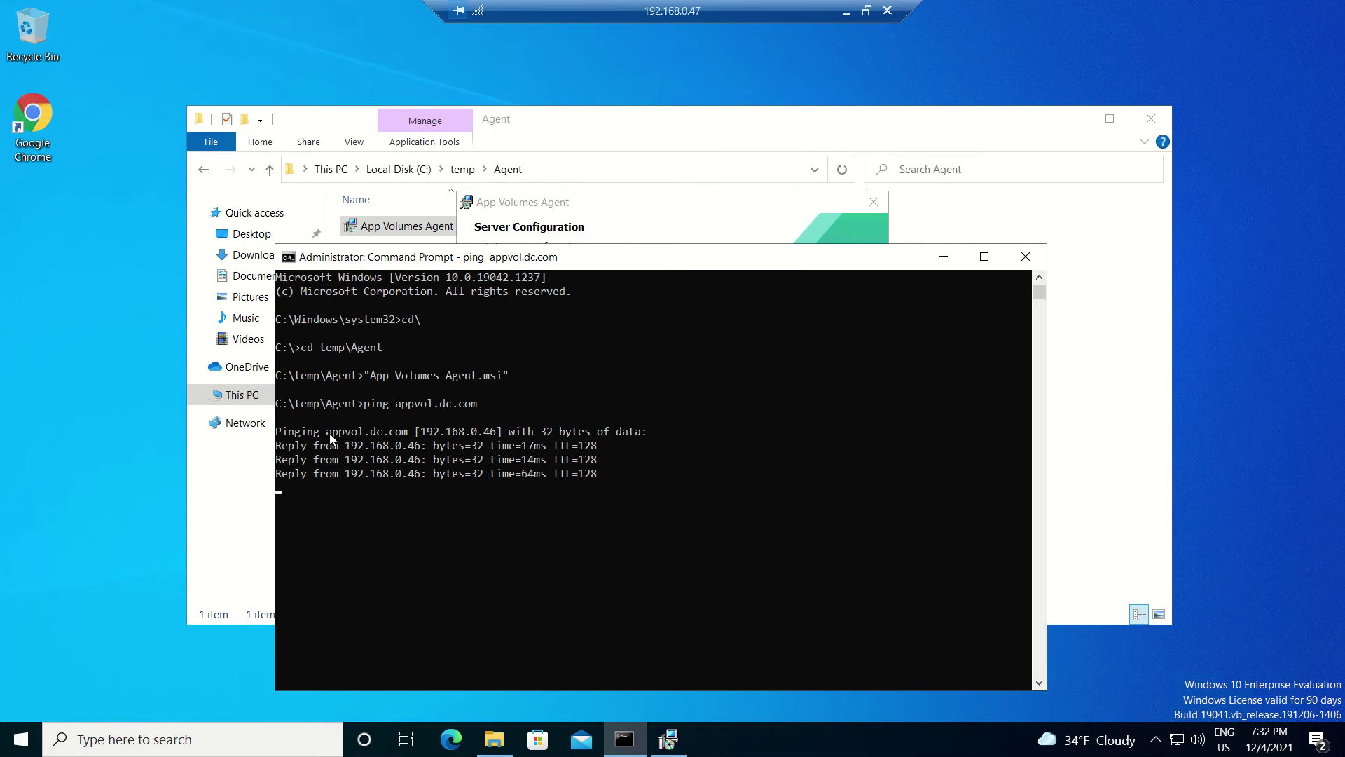
# Copy appvol.dc.com from the ping output and enter it as the App Volumes Manager address in the agent setup
pyautogui.moveTo(327, 434); pyautogui.dragTo(404, 434)
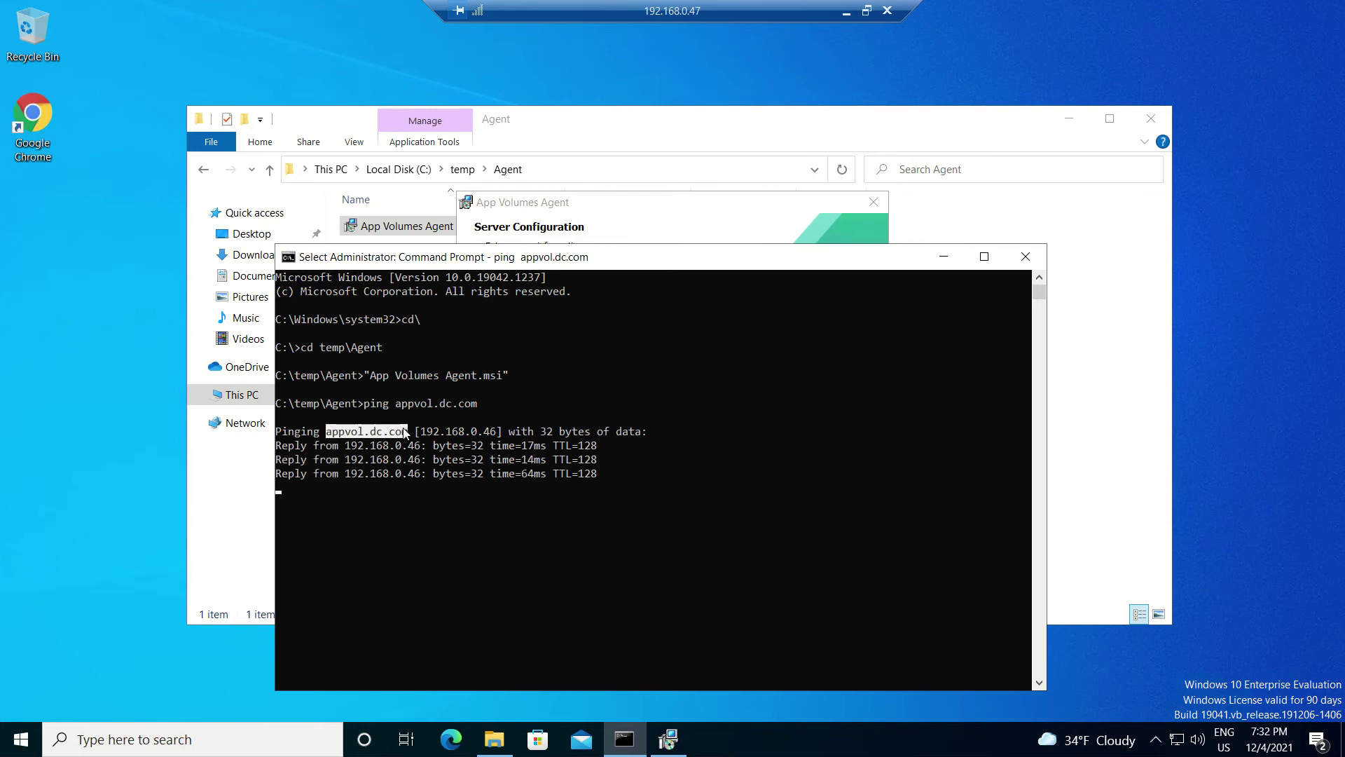
pyautogui.hotkey('ctrl', 'c')
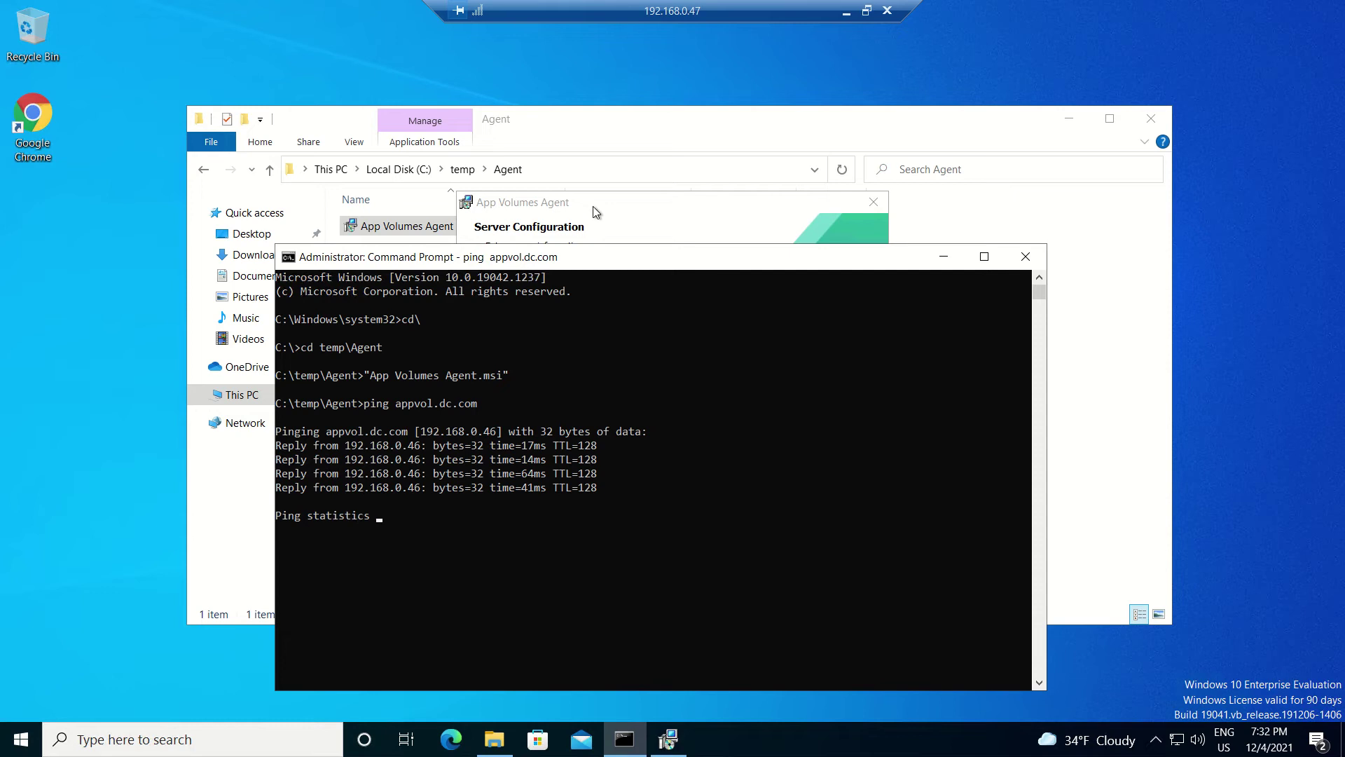
pyautogui.hotkey('alt', 'Tab')
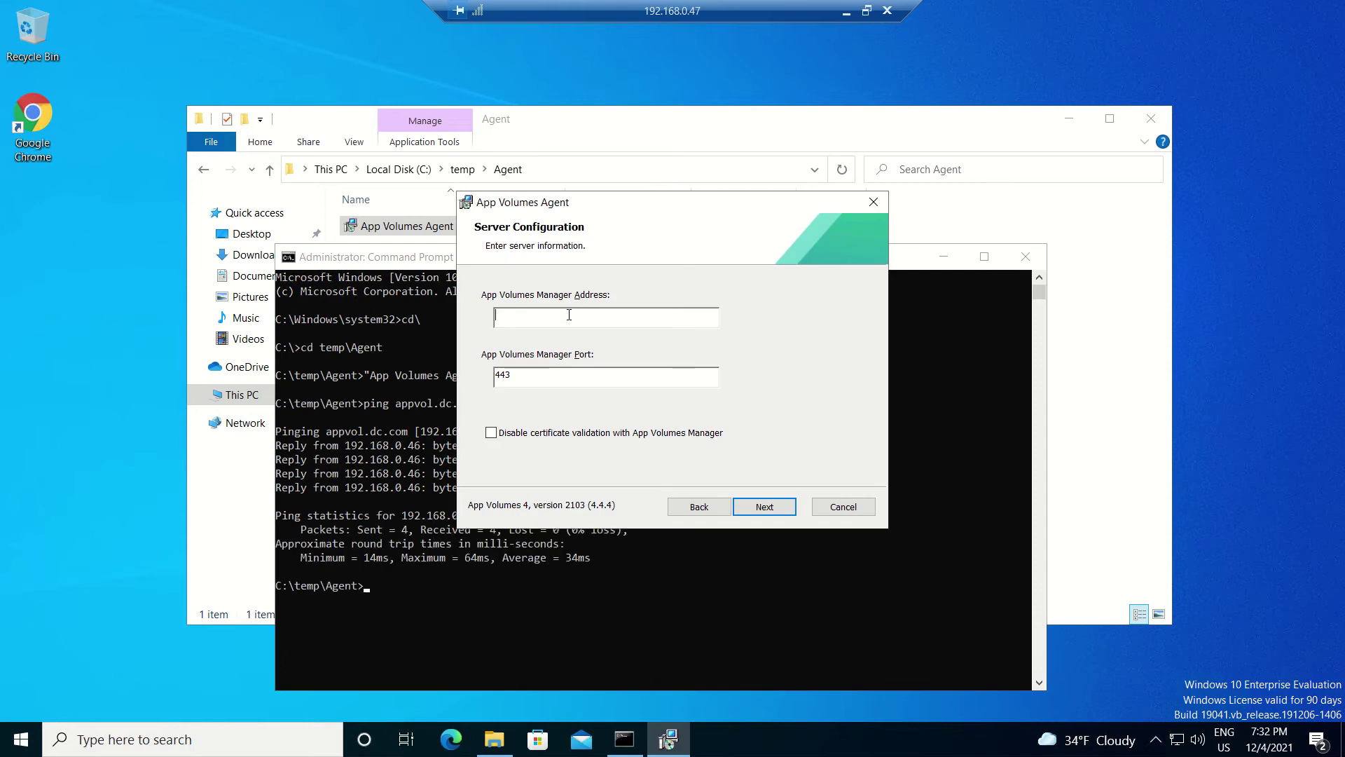
pyautogui.hotkey('ctrl', 'v')
# Start the App Volumes Agent installation and close the command prompt and Agent folder windows
pyautogui.click(778, 509)
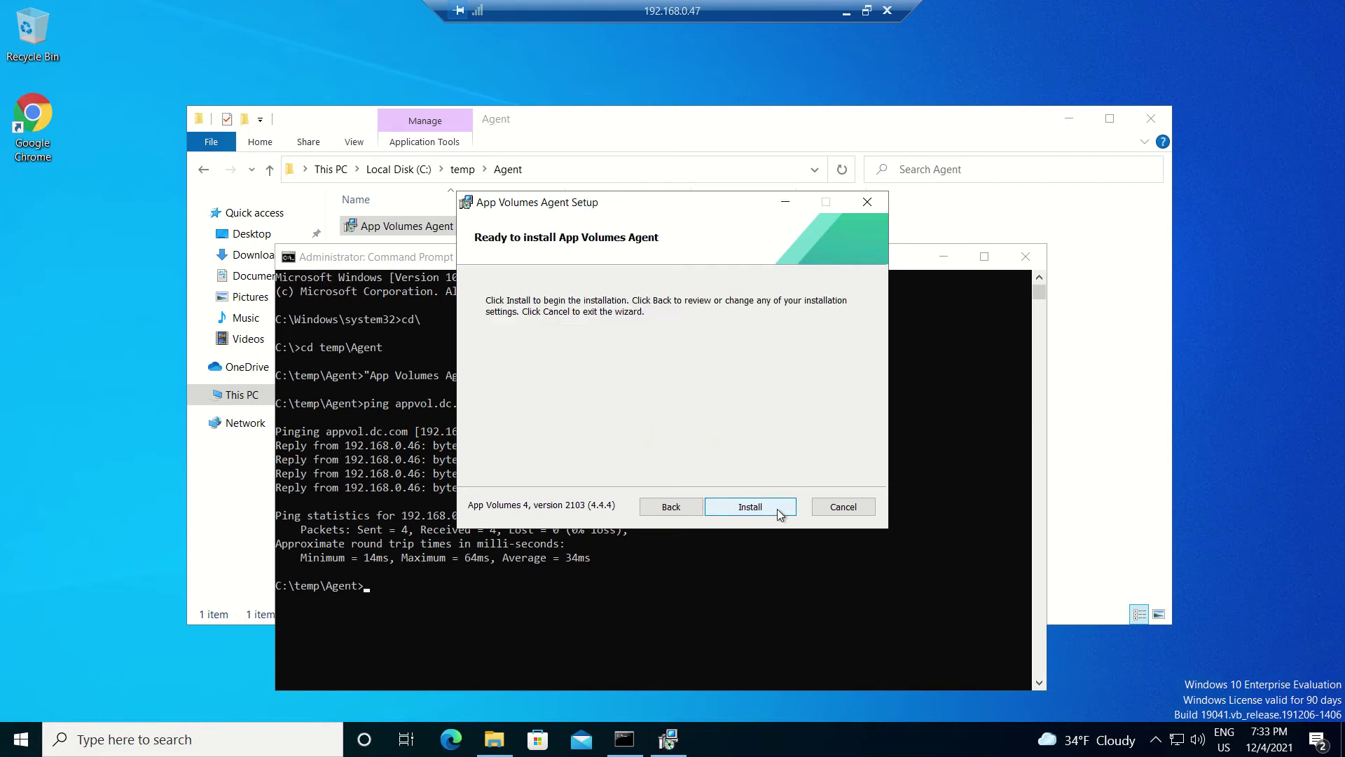
pyautogui.click(776, 508)
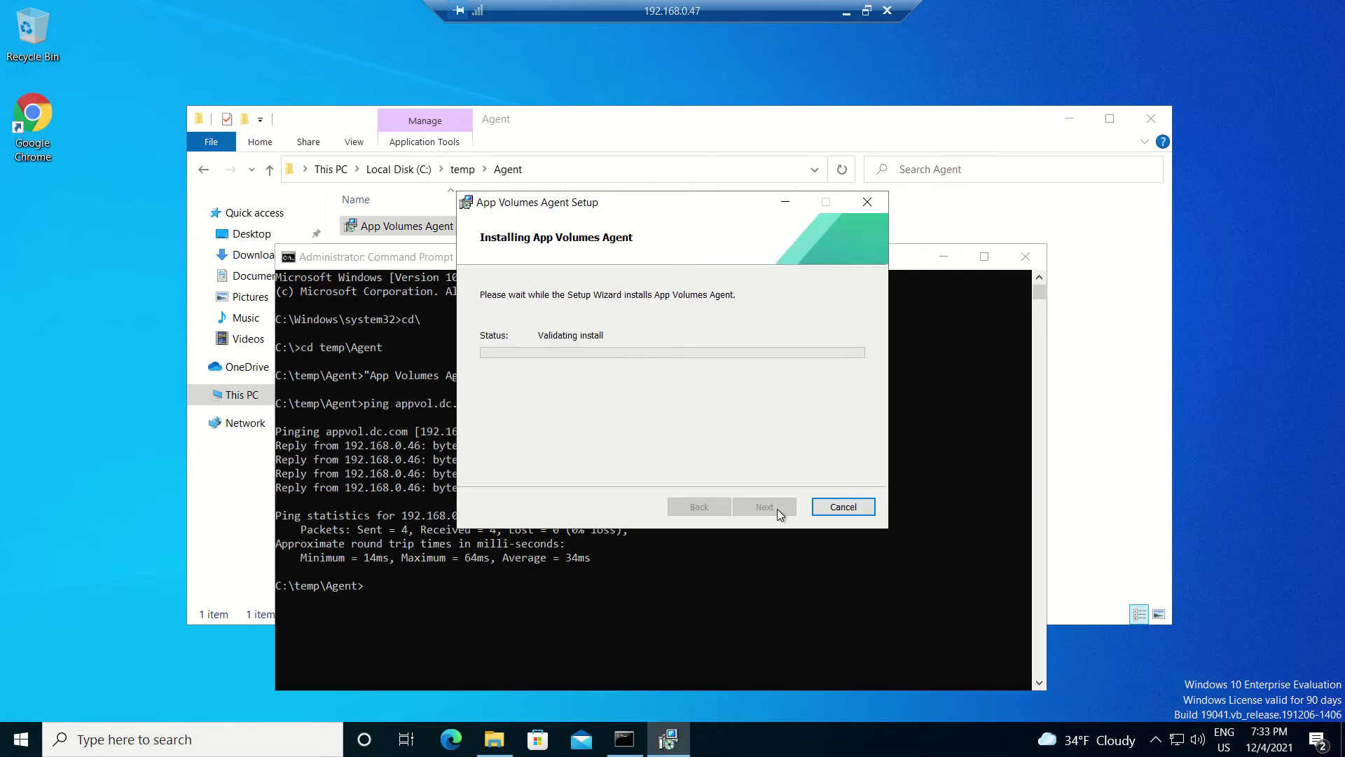
pyautogui.click(1026, 257)
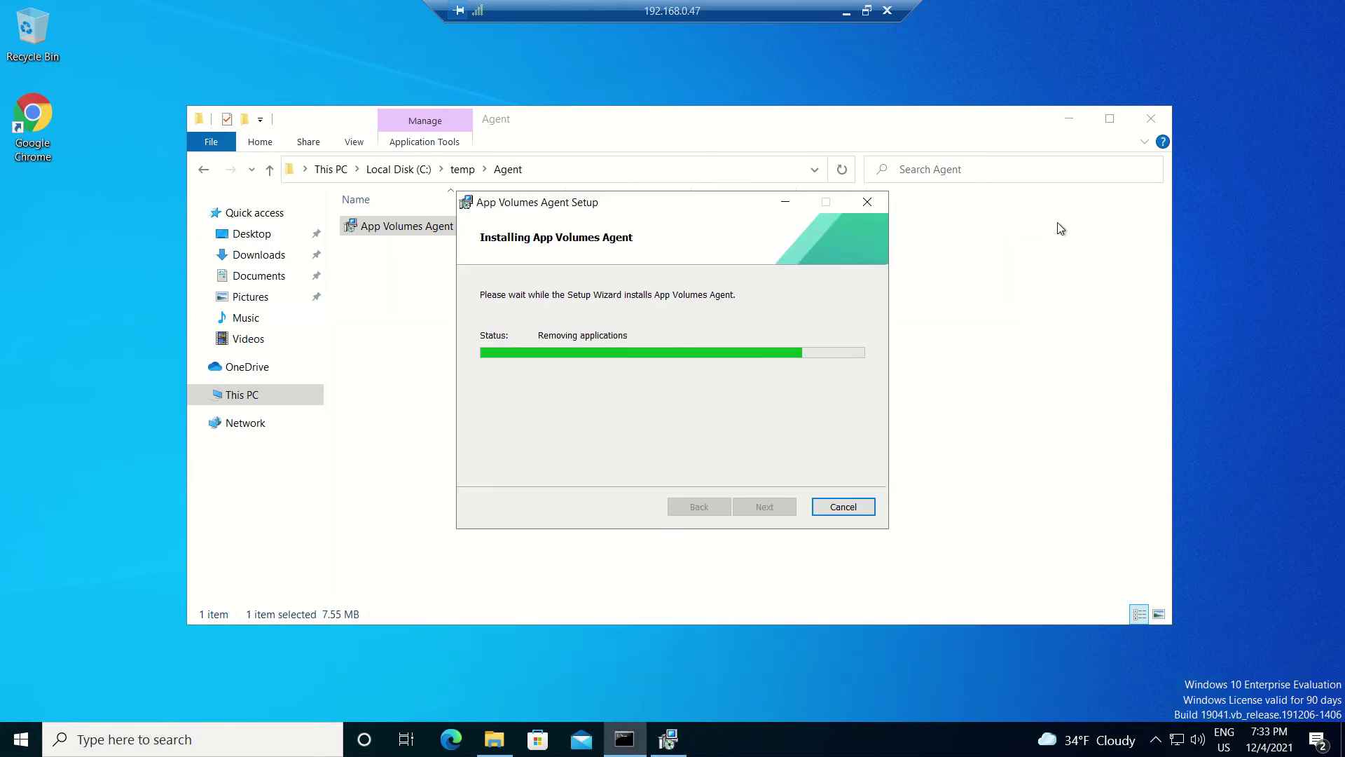
pyautogui.click(1153, 118)
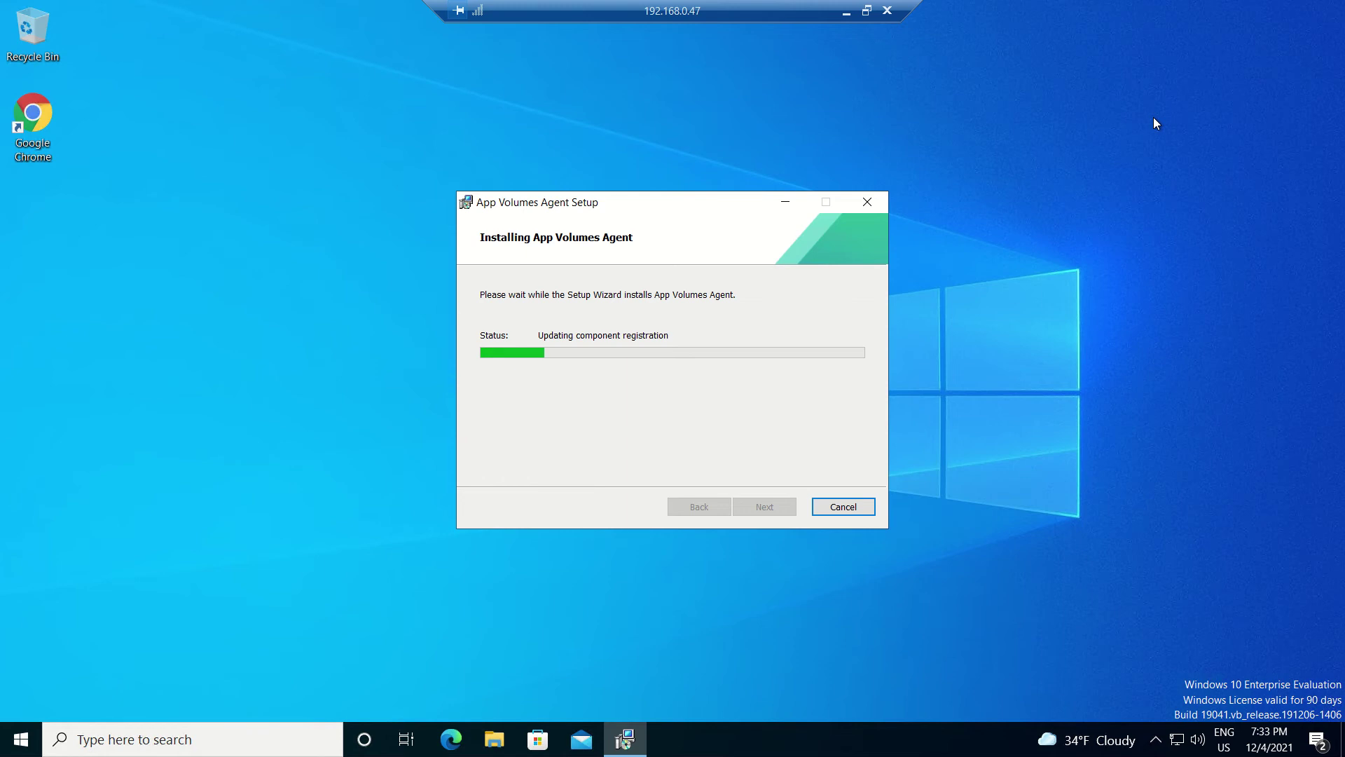
# Switch to the 192.168.0.46 remote session and rescan the managed machines under the App Volumes Manager infrastructure
pyautogui.click(844, 13)
pyautogui.moveTo(1016, 739)
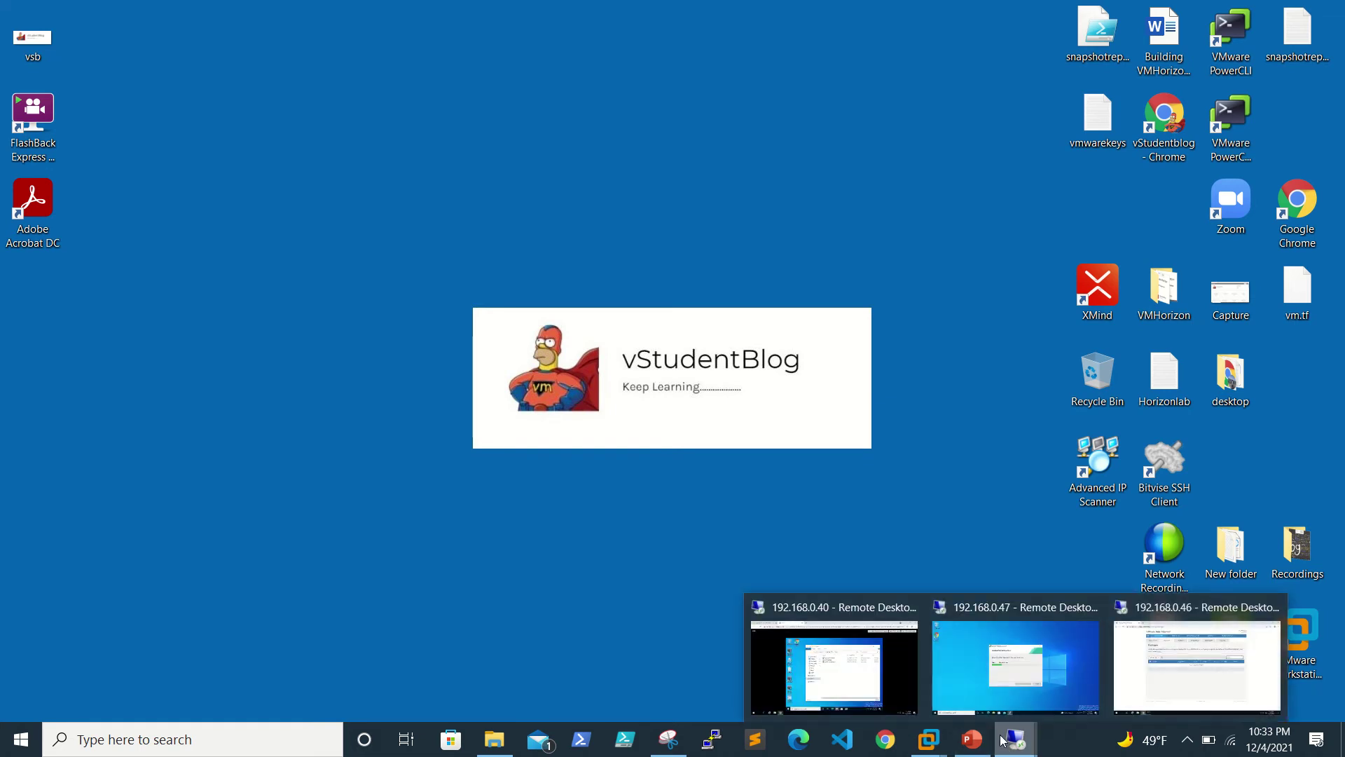
pyautogui.click(1172, 673)
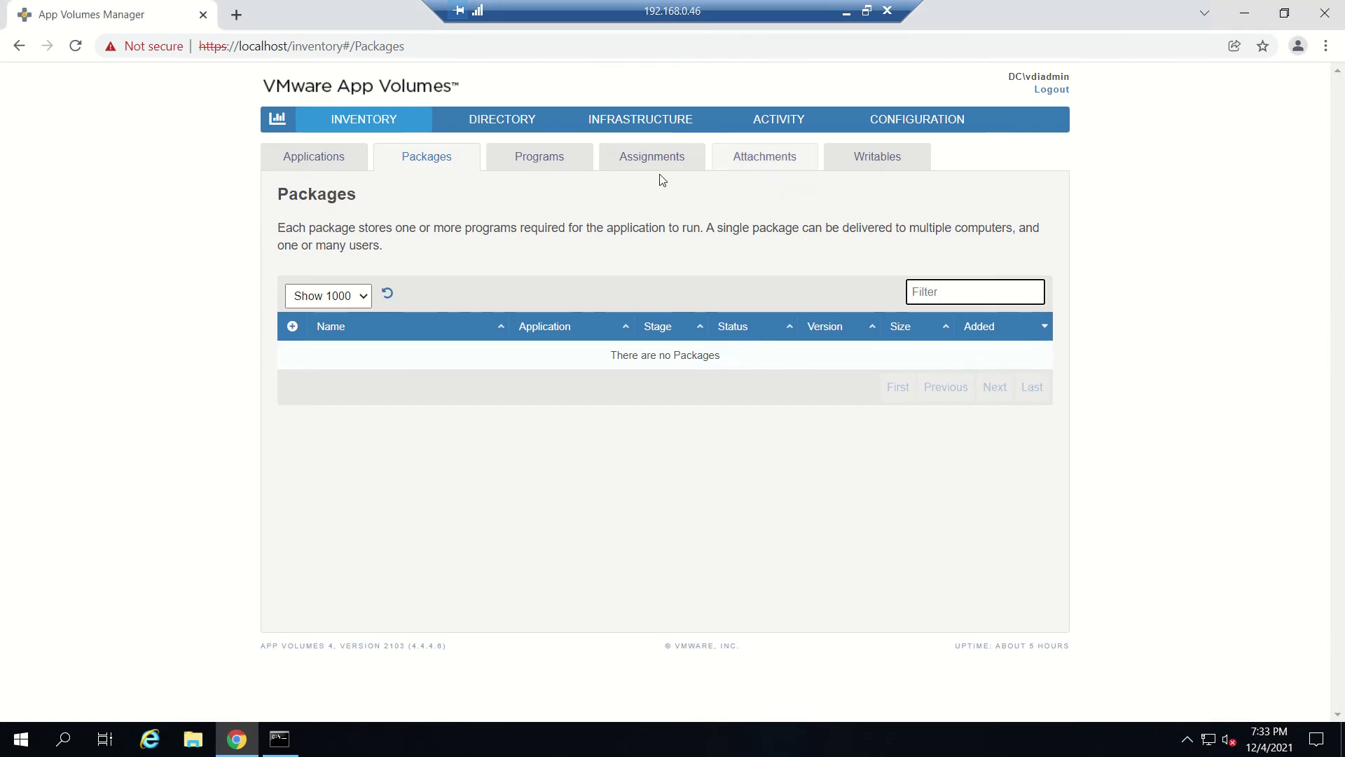
pyautogui.click(364, 122)
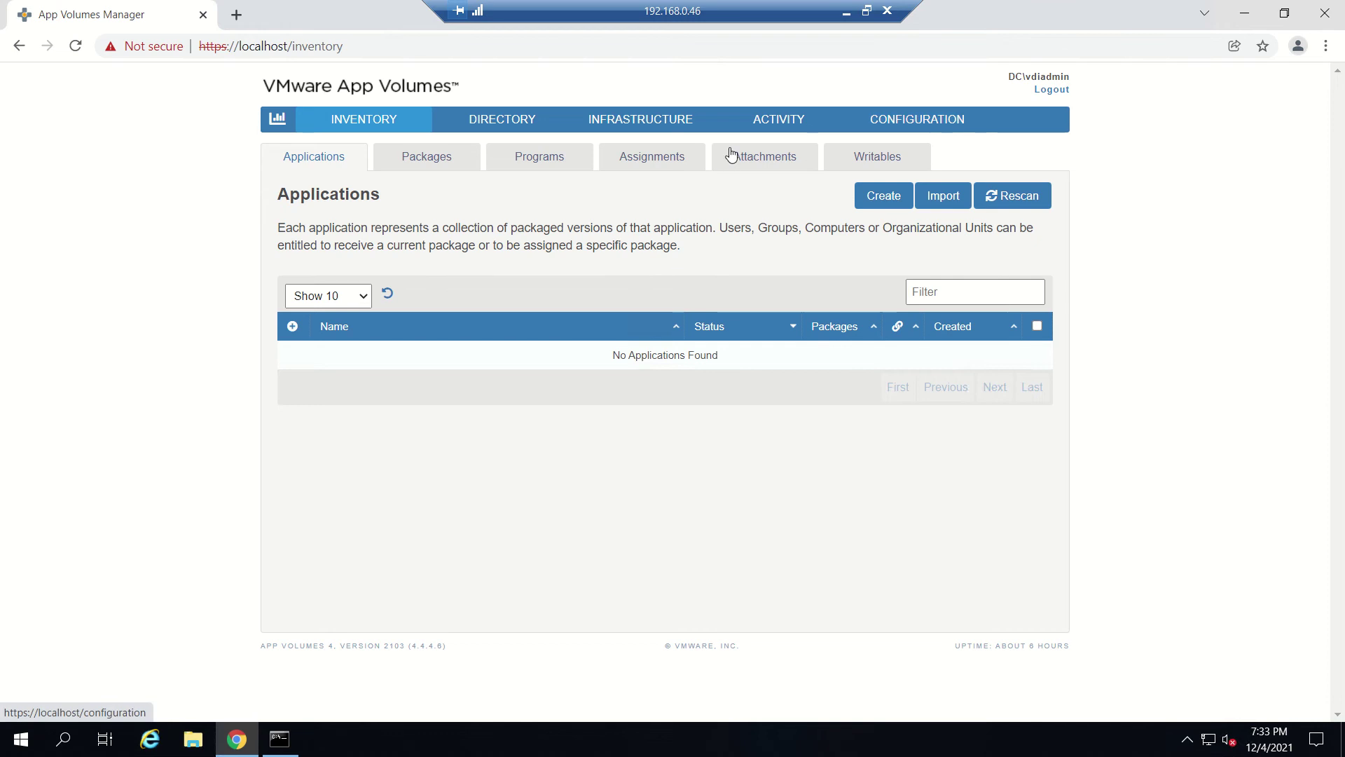
pyautogui.click(951, 121)
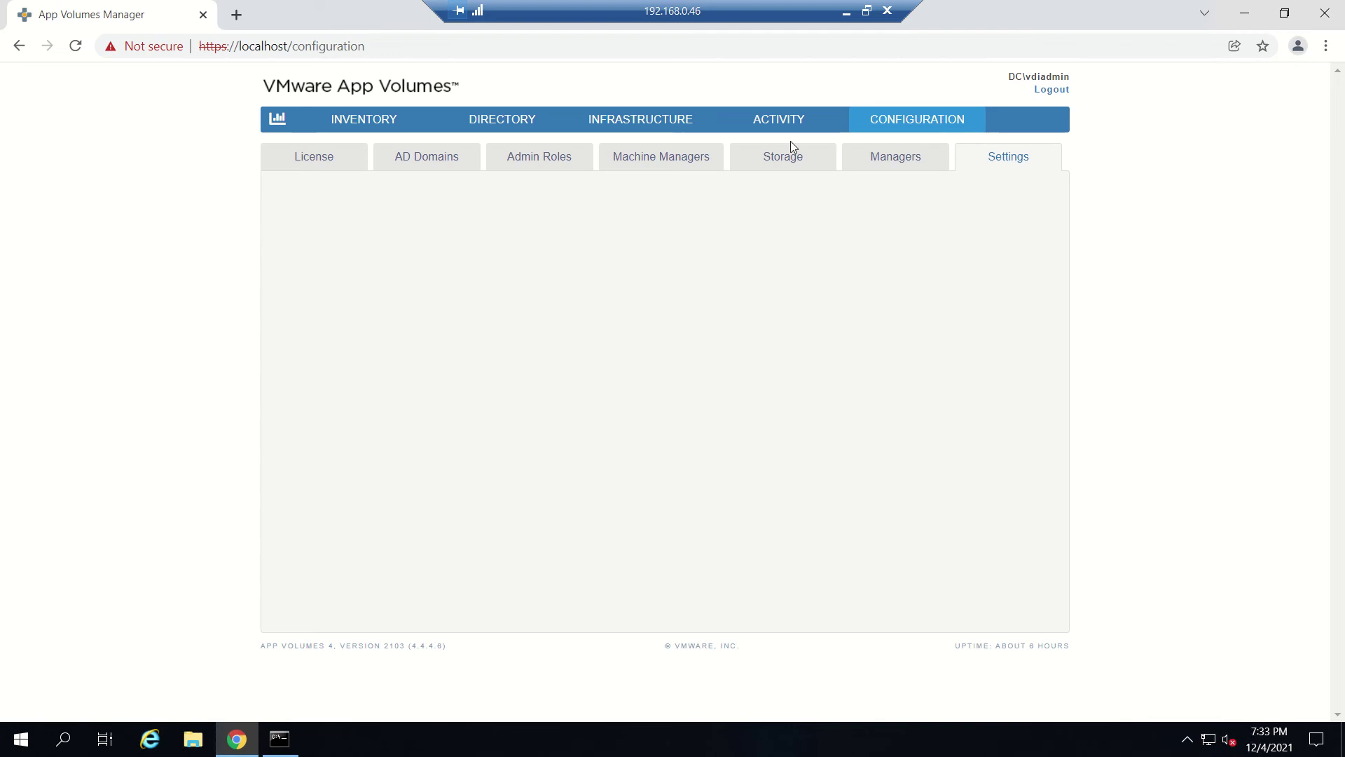
pyautogui.click(667, 121)
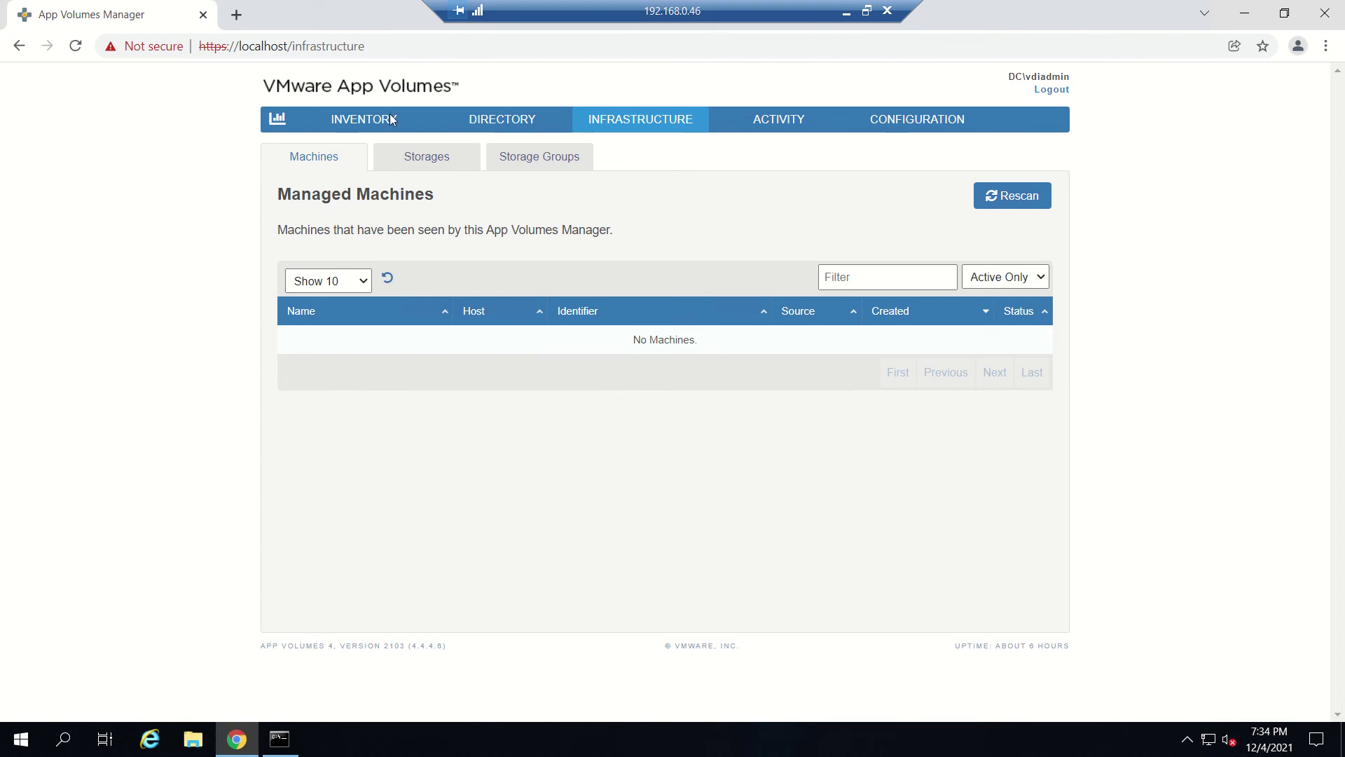
pyautogui.click(1024, 196)
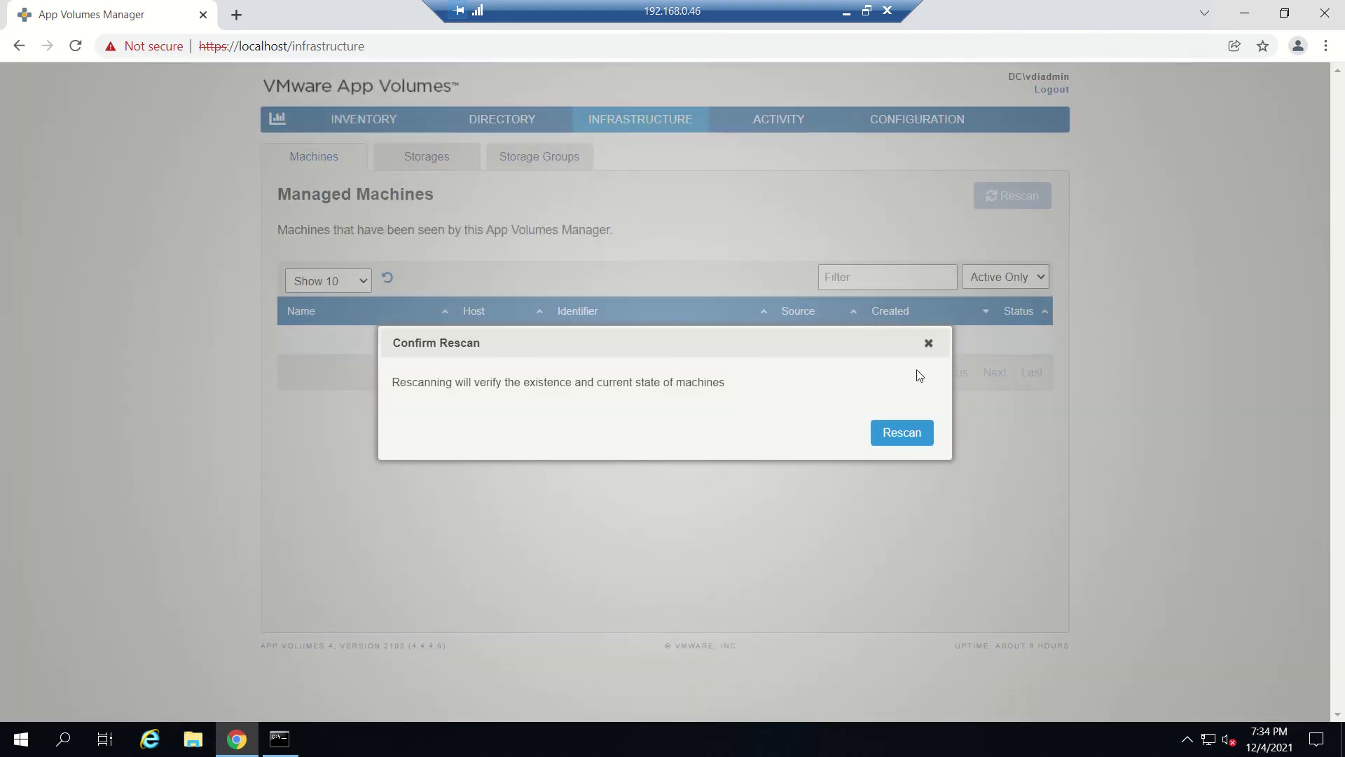
pyautogui.click(898, 445)
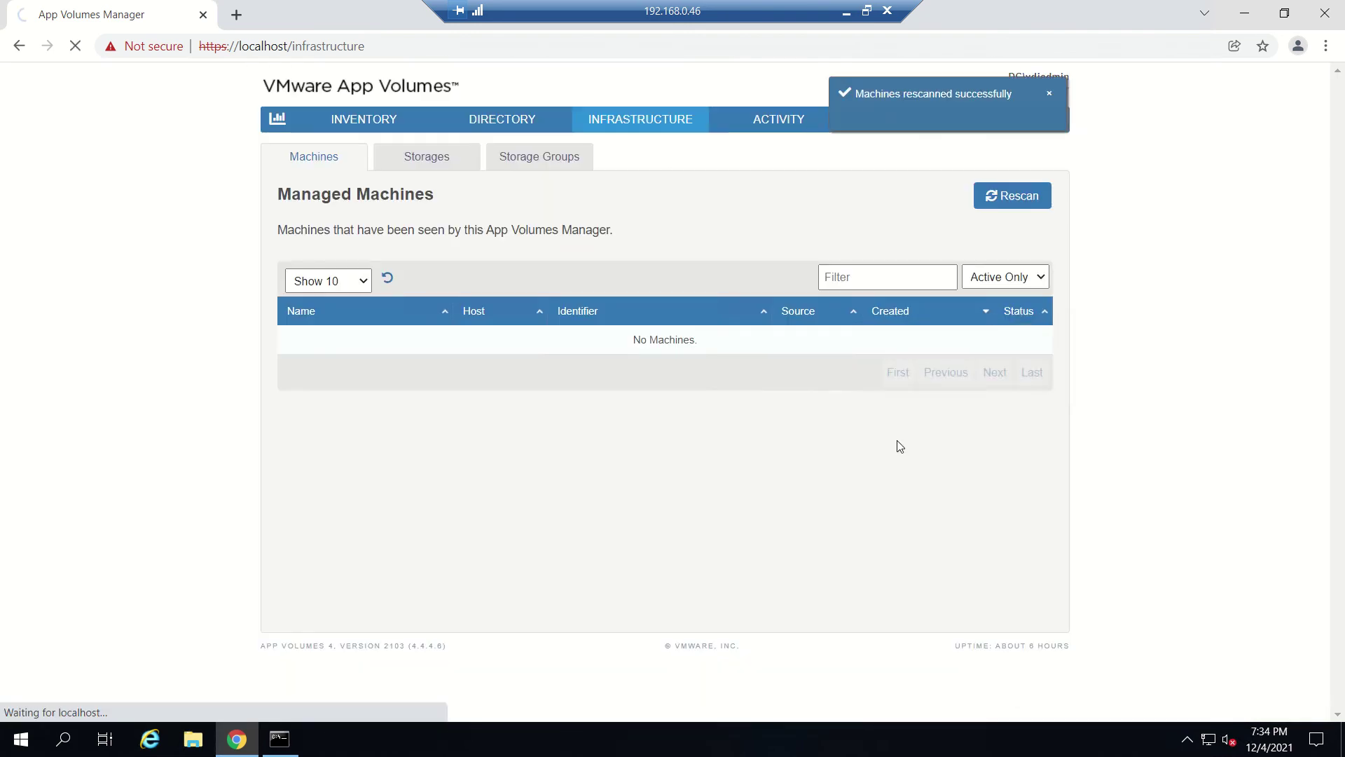
# Return to the 192.168.0.47 remote session and finish the App Volumes Agent setup wizard without showing the installer log
pyautogui.click(846, 12)
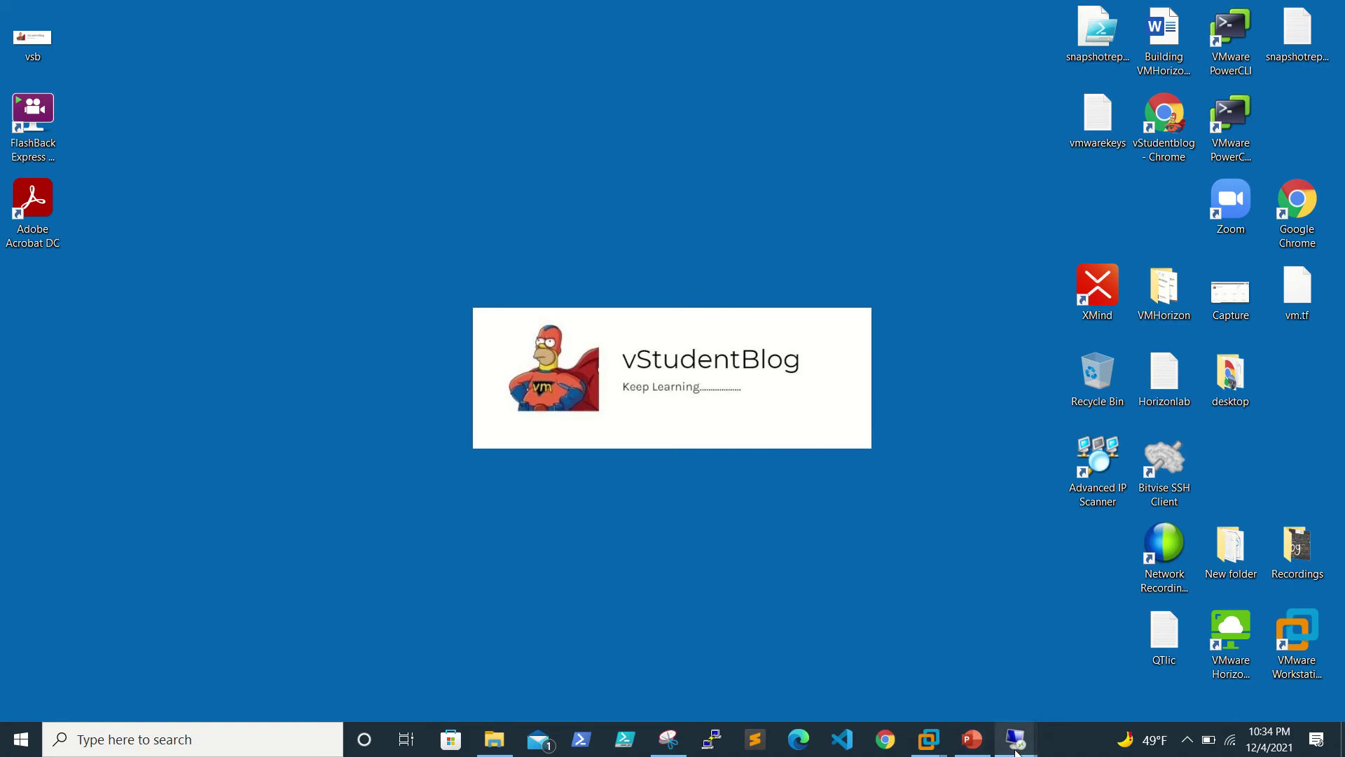
pyautogui.moveTo(1018, 739)
pyautogui.click(1027, 687)
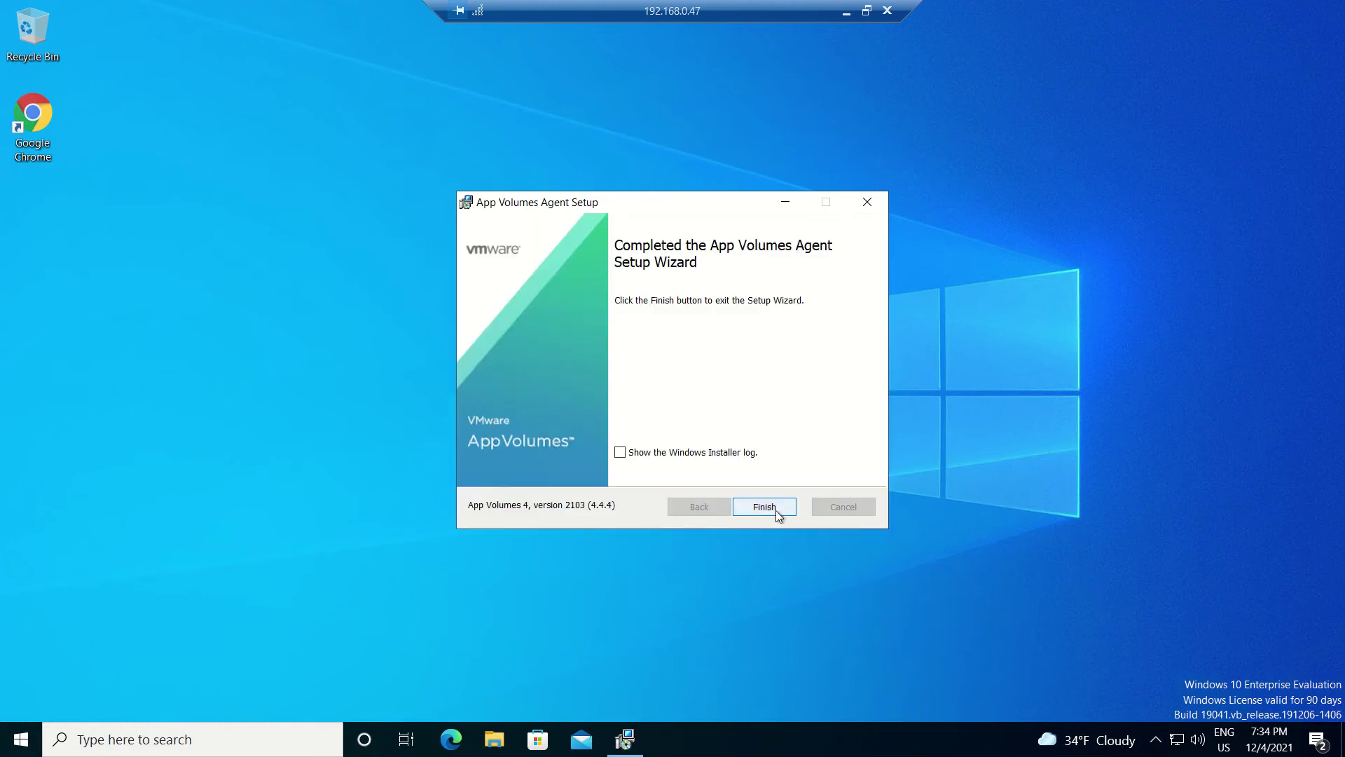
pyautogui.click(764, 507)
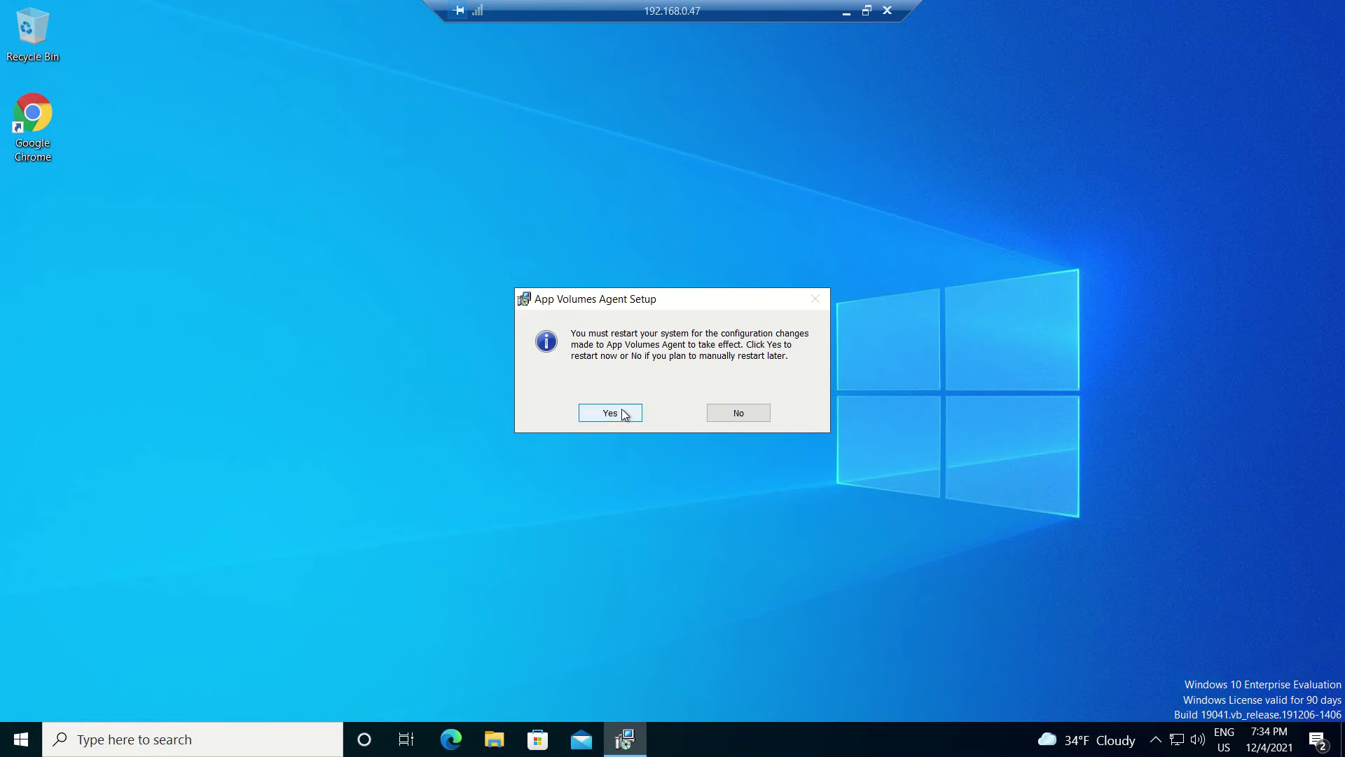
# Restart the provisioning VM to apply the App Volumes Agent configuration and switch to the 192.168.0.40 remote session
pyautogui.click(624, 416)
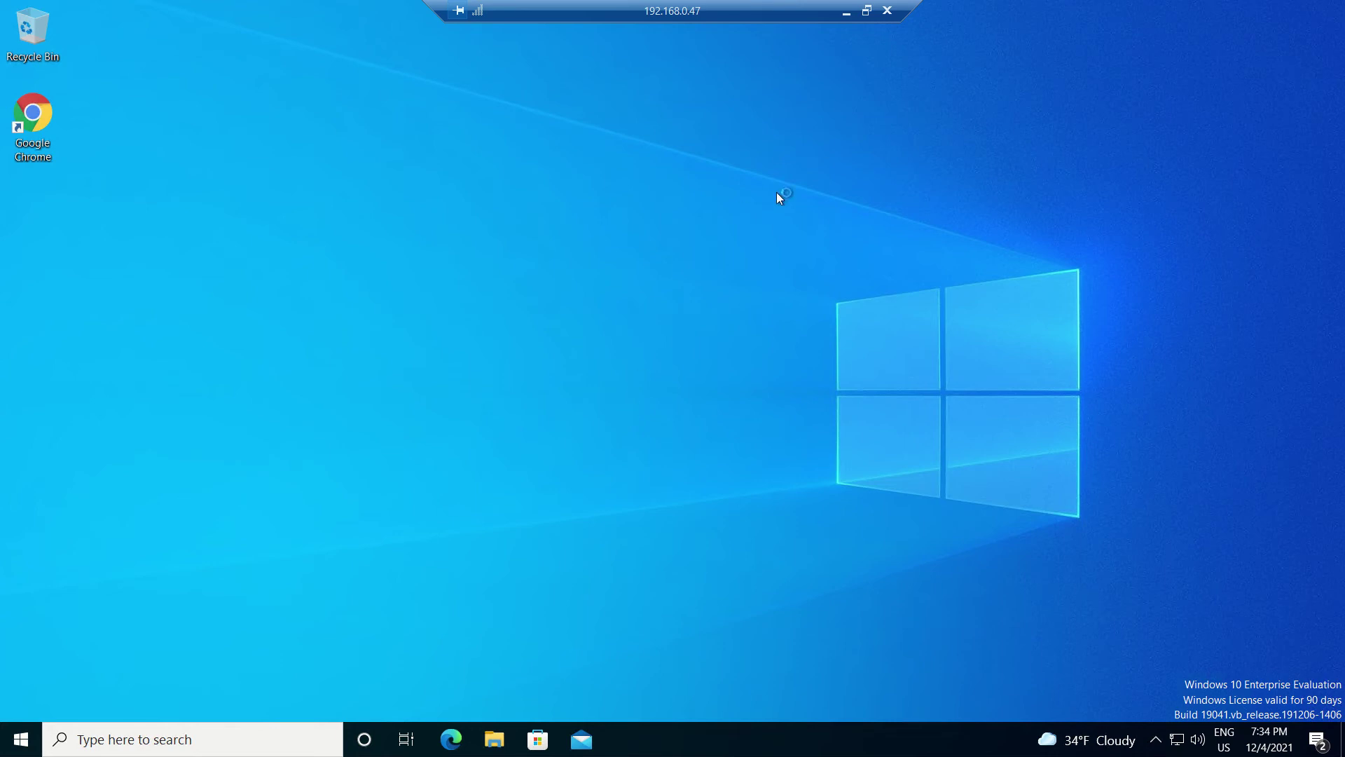
pyautogui.click(846, 12)
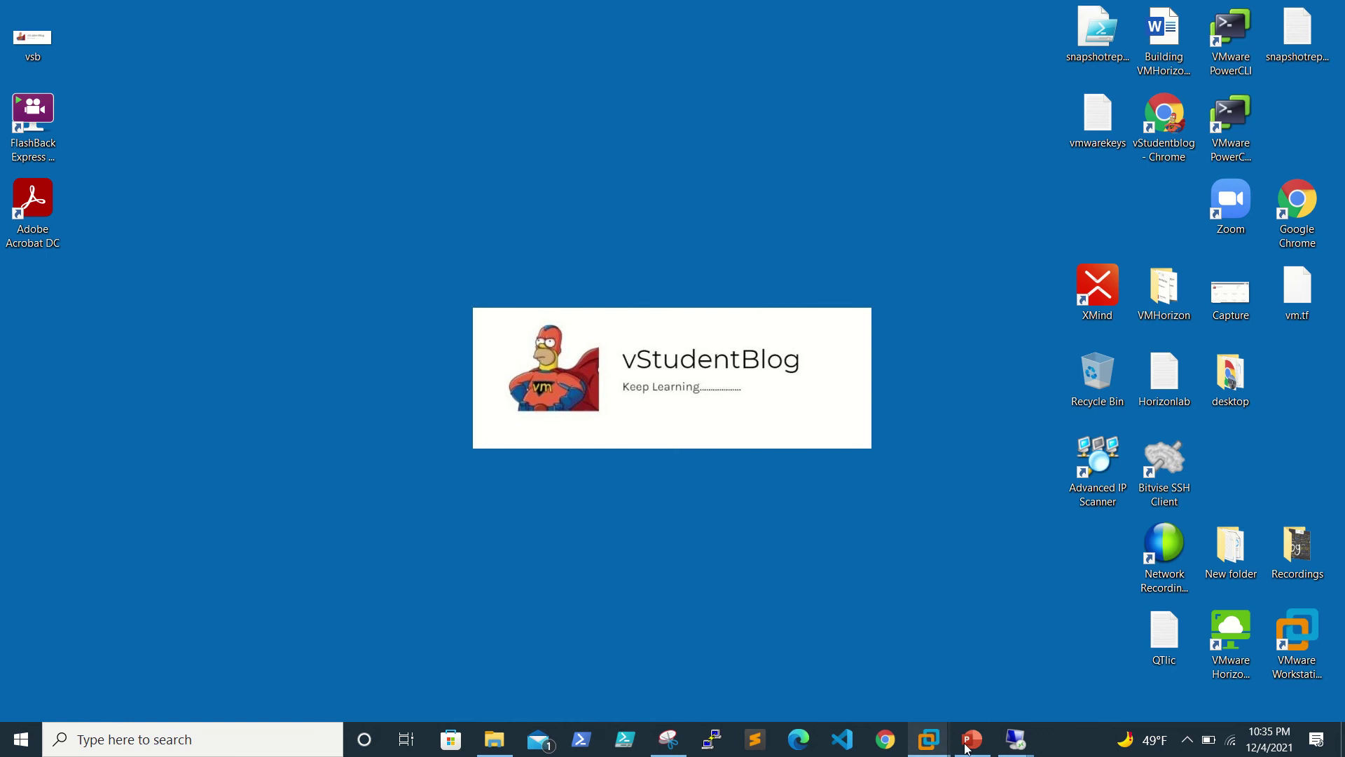
pyautogui.moveTo(1019, 743)
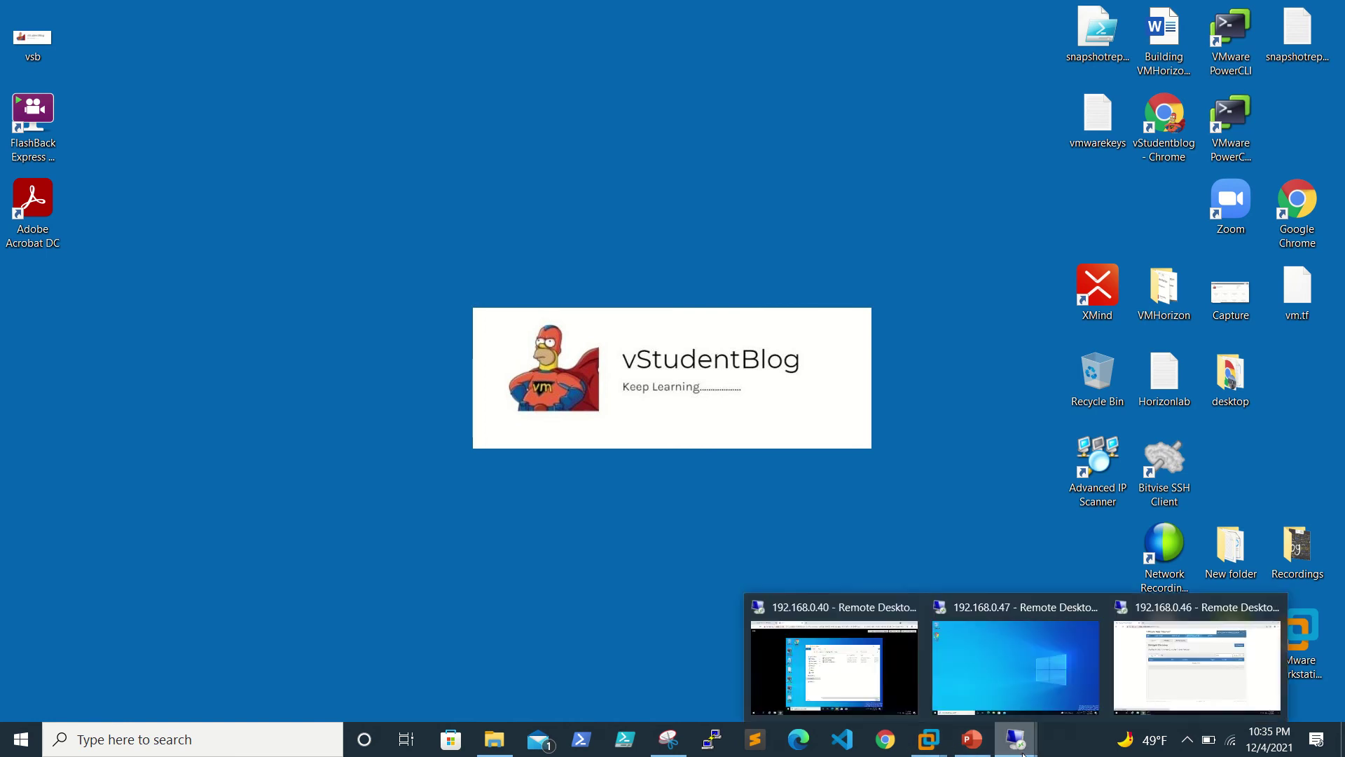
pyautogui.click(834, 662)
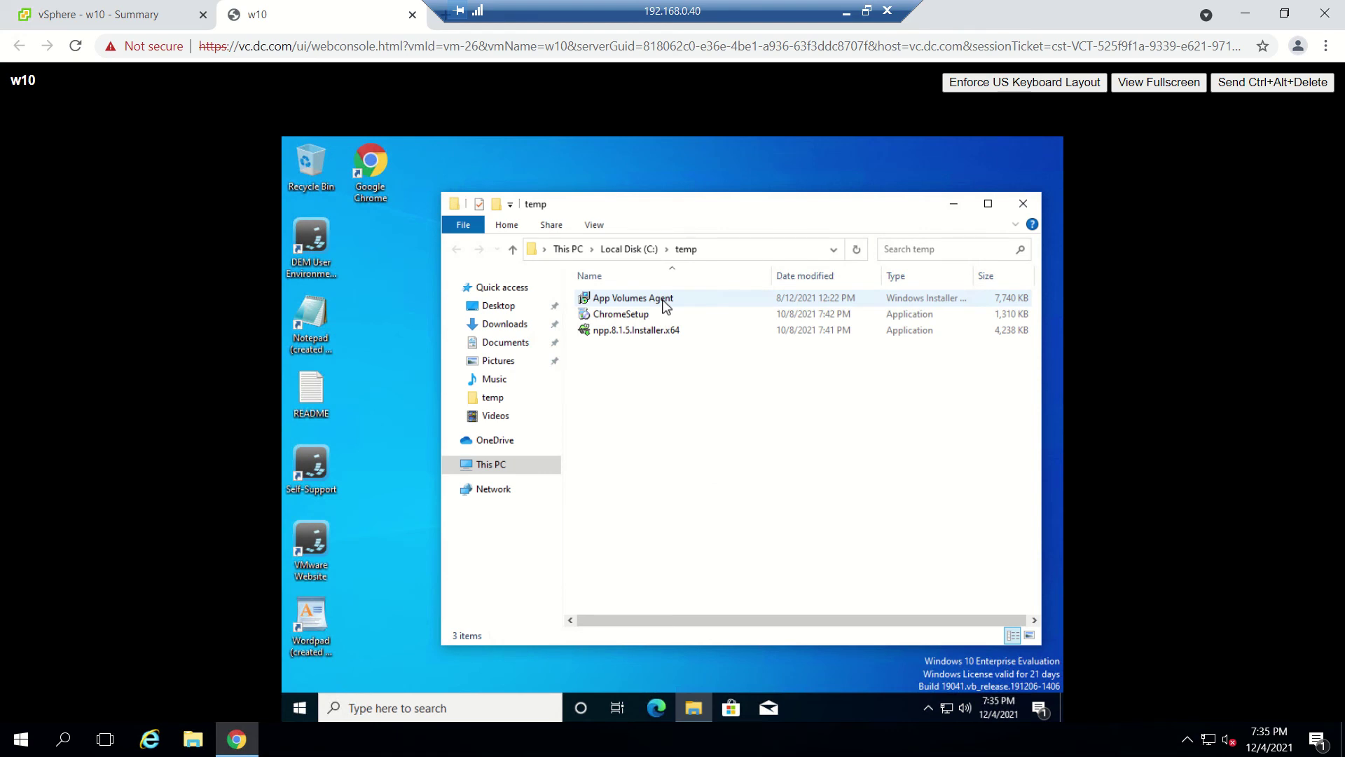
# Try to launch the App Volumes Agent installer from C:\temp on the w10 VM and search Windows for cmd
pyautogui.doubleClick(633, 298)
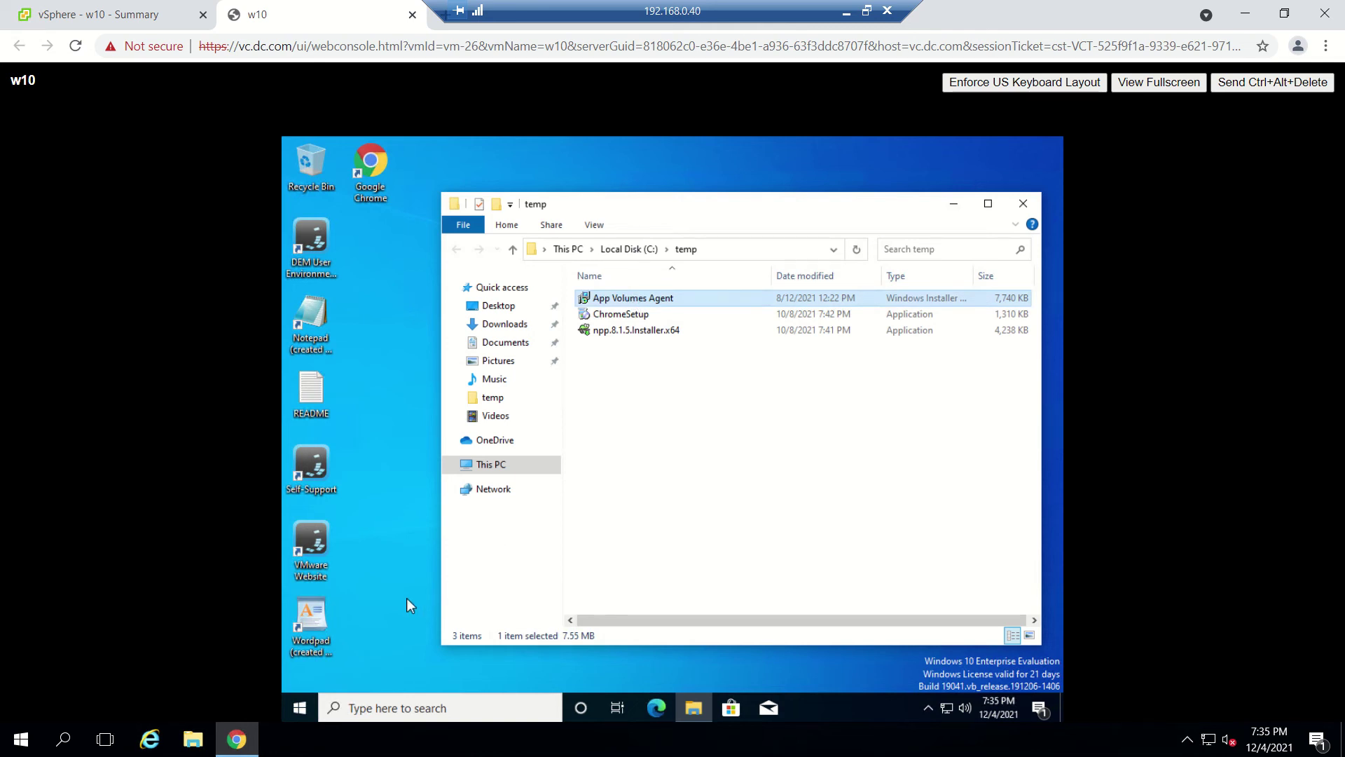
pyautogui.rightClick(634, 298)
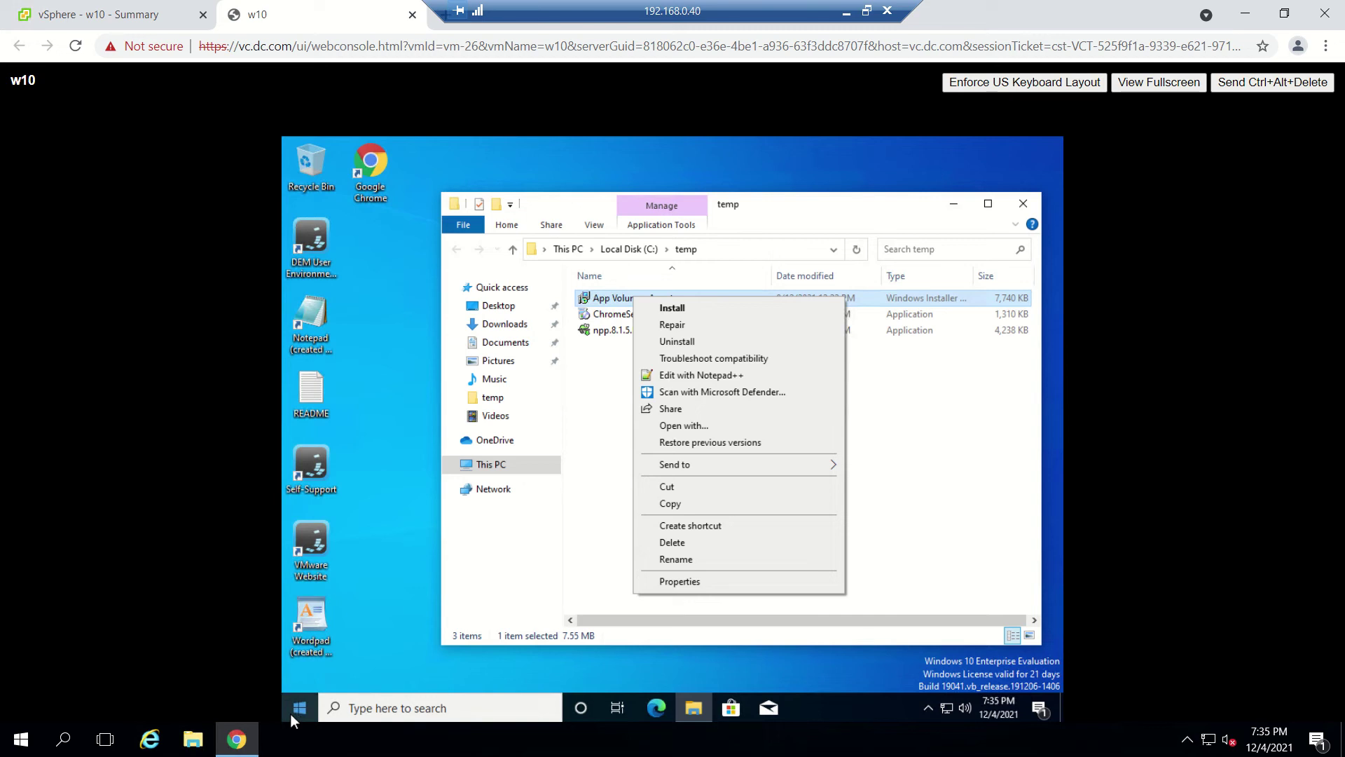
pyautogui.press('Escape')
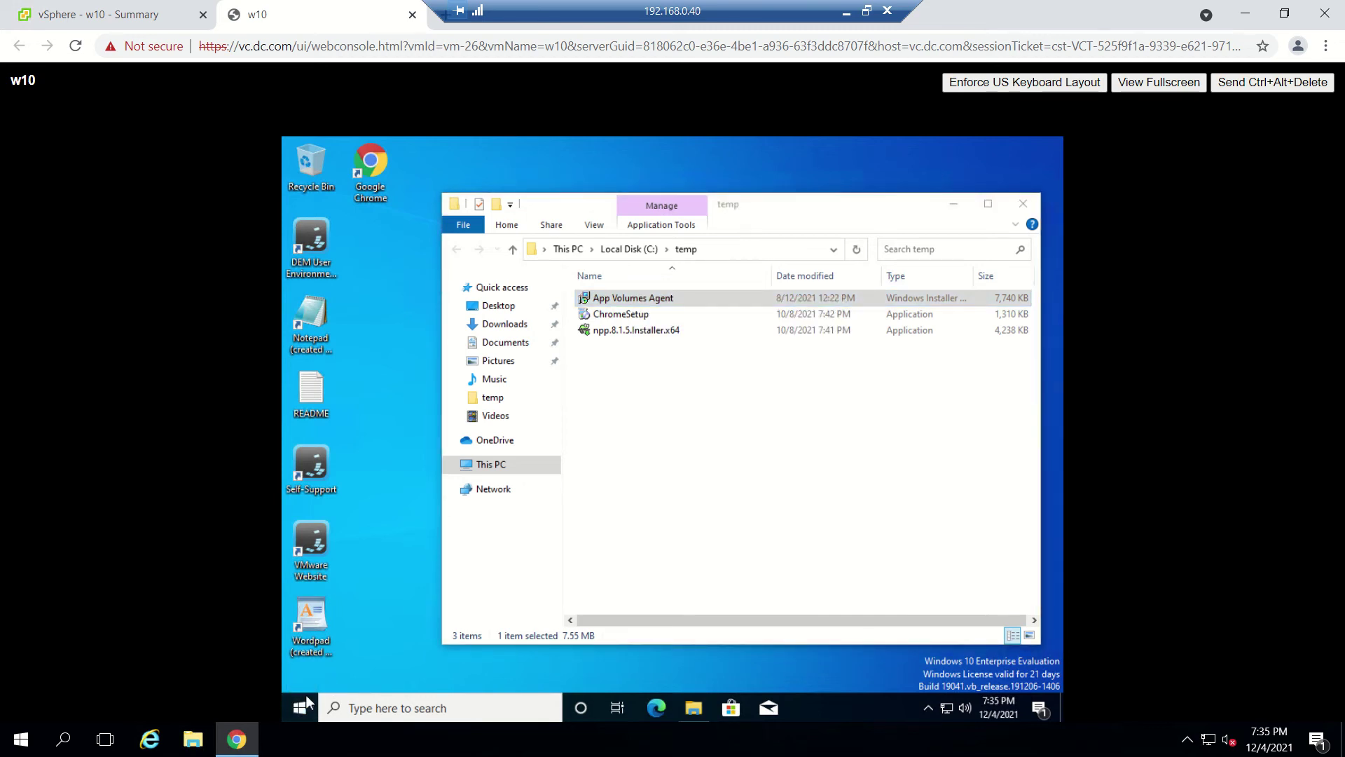
pyautogui.click(301, 709)
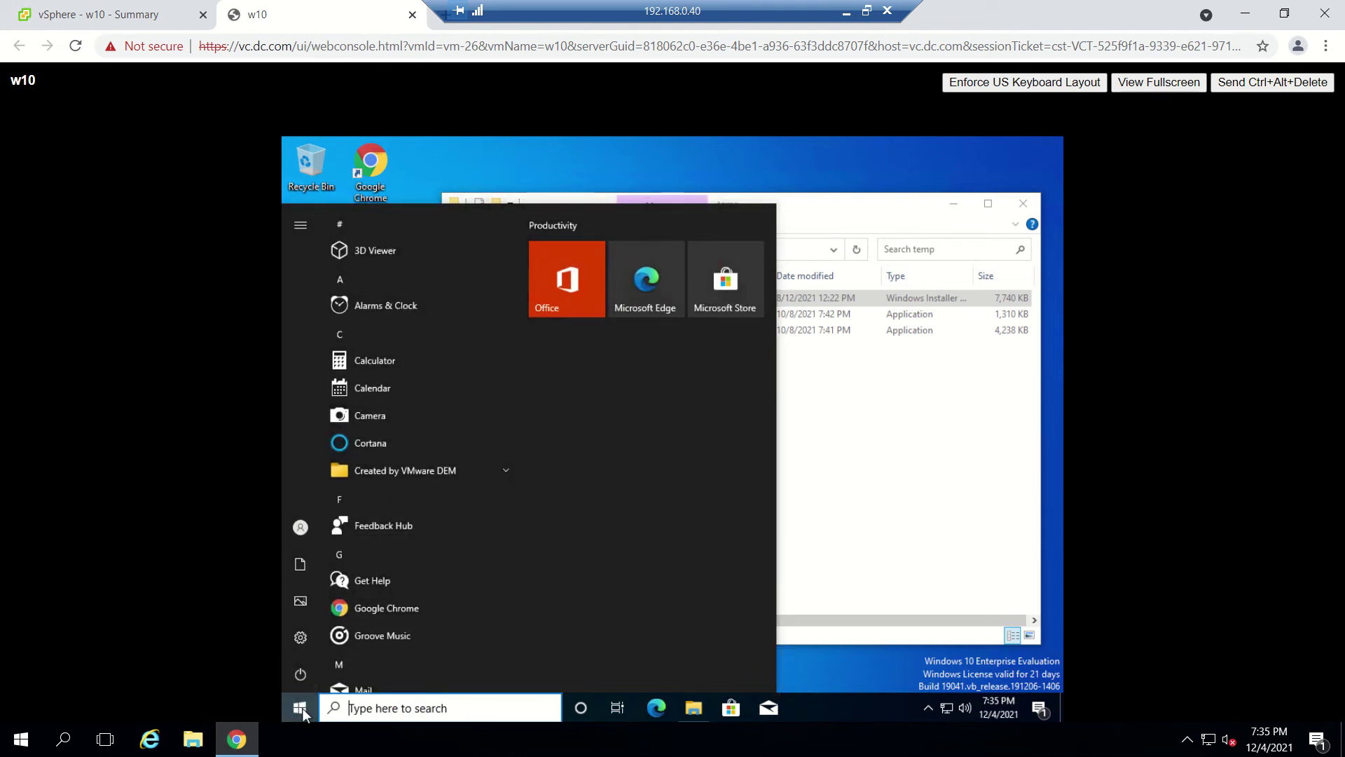
pyautogui.write('cmd')
pyautogui.click(301, 707)
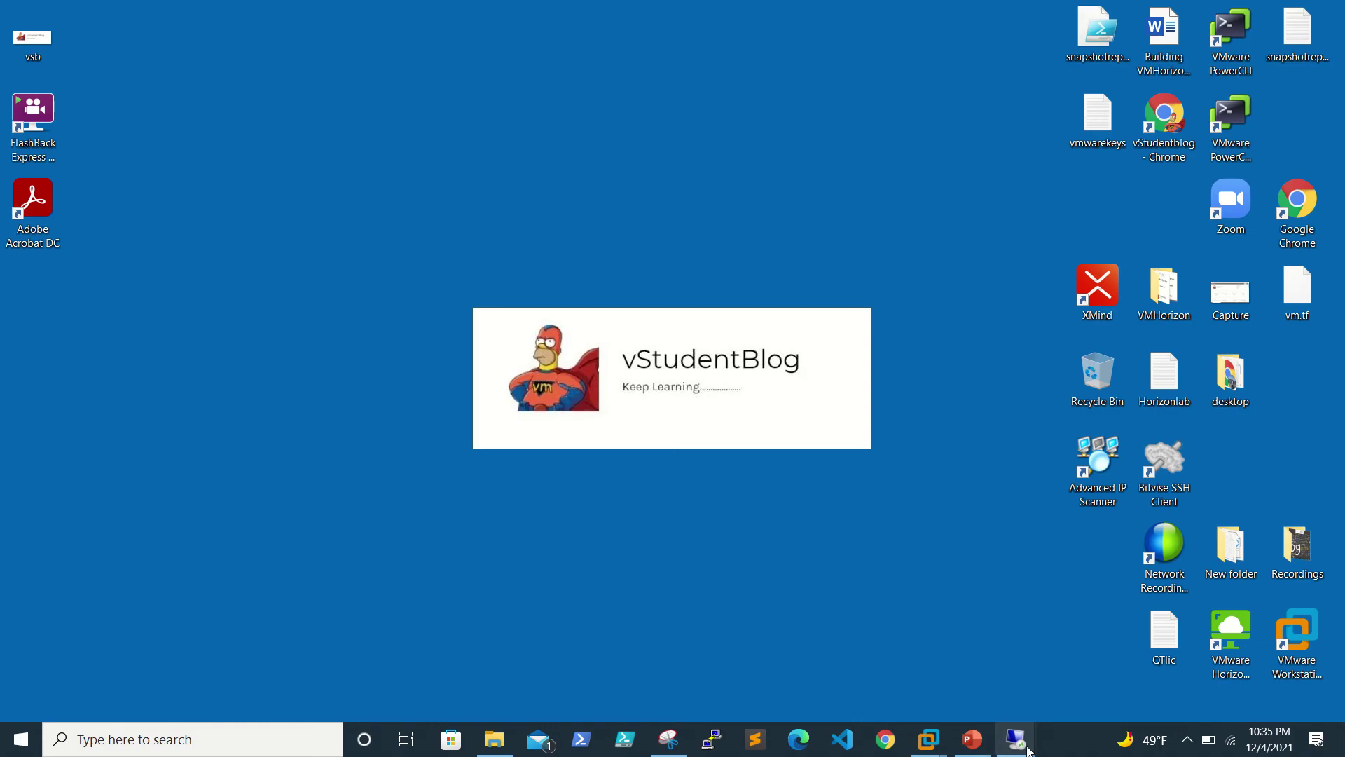
# Check the restart progress of the provisioning VM in the 192.168.0.47 remote session
pyautogui.click(1012, 743)
pyautogui.click(1052, 680)
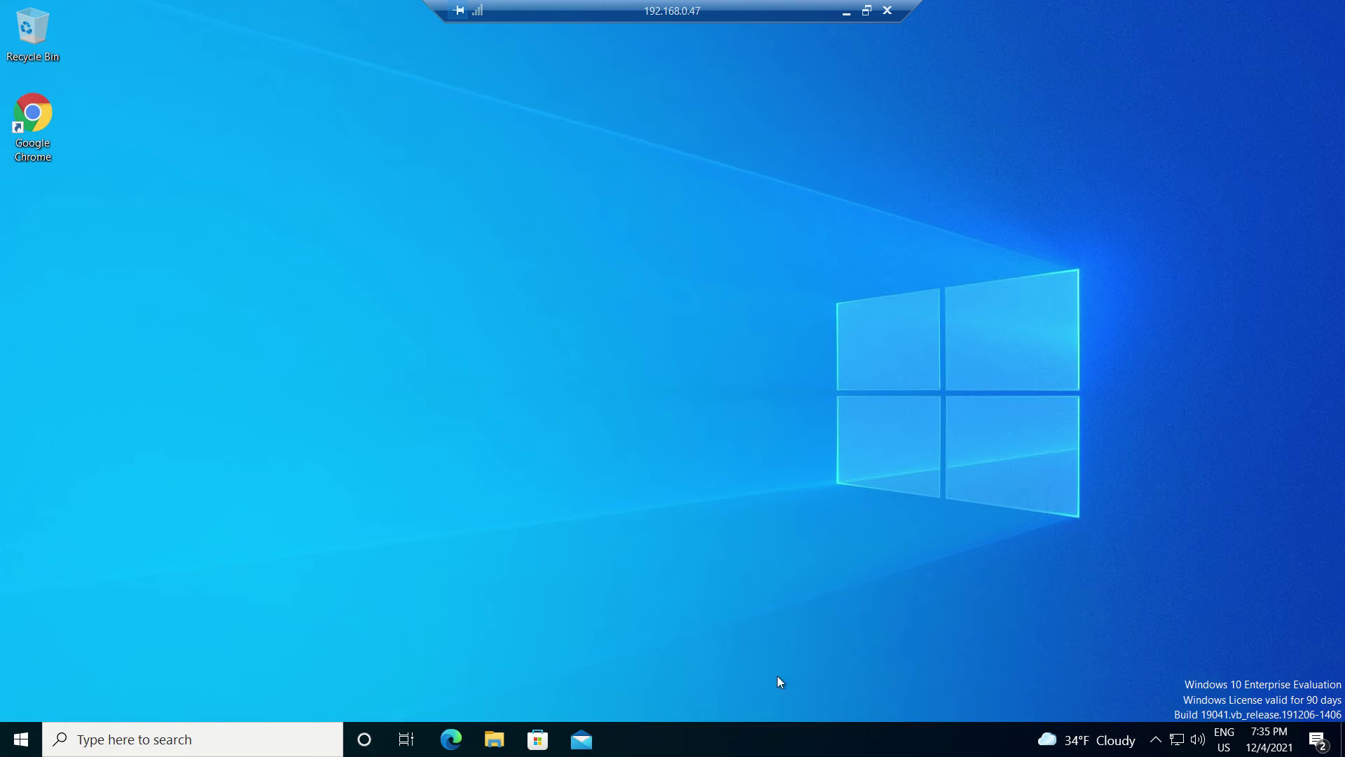
pyautogui.click(846, 11)
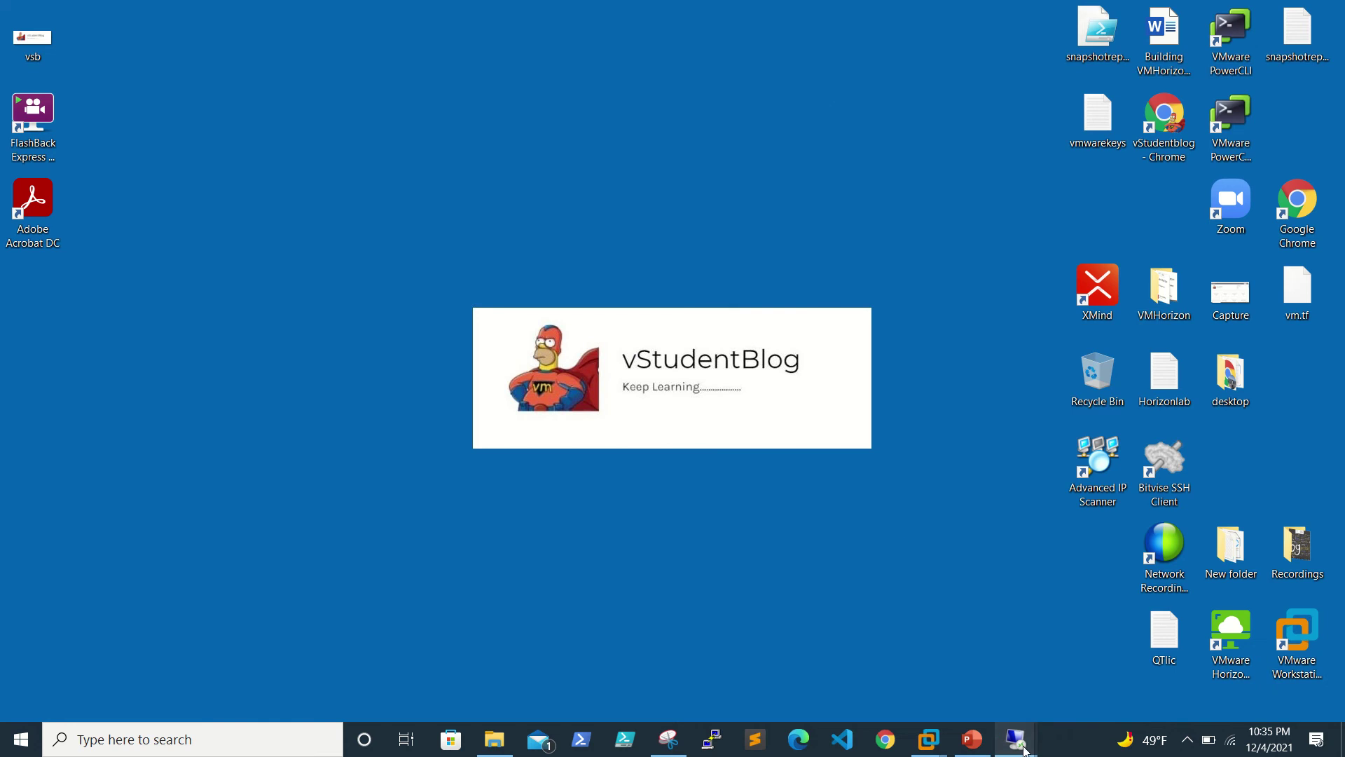
# Rescan the managed machines in the 192.168.0.46 session and dismiss the Remote Desktop disconnection message
pyautogui.moveTo(1025, 750)
pyautogui.click(1158, 678)
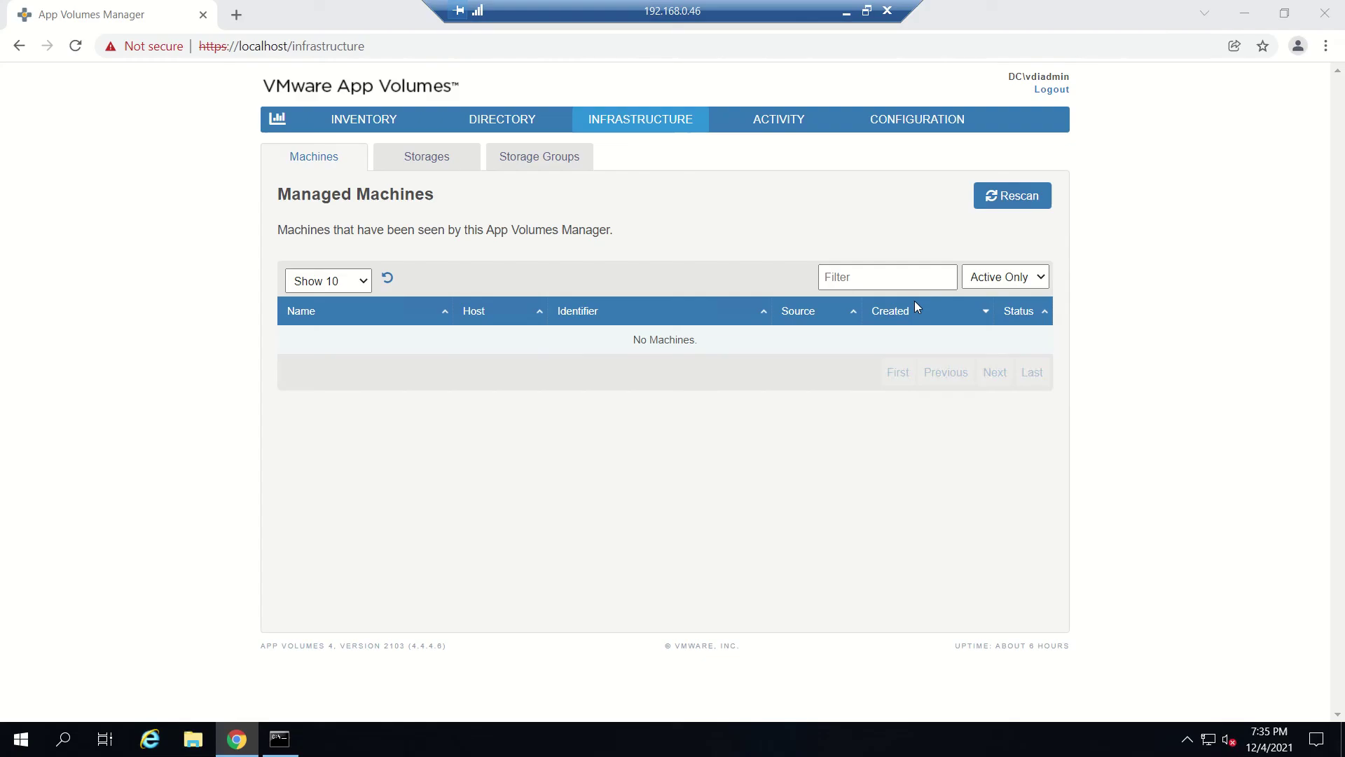
pyautogui.click(1012, 195)
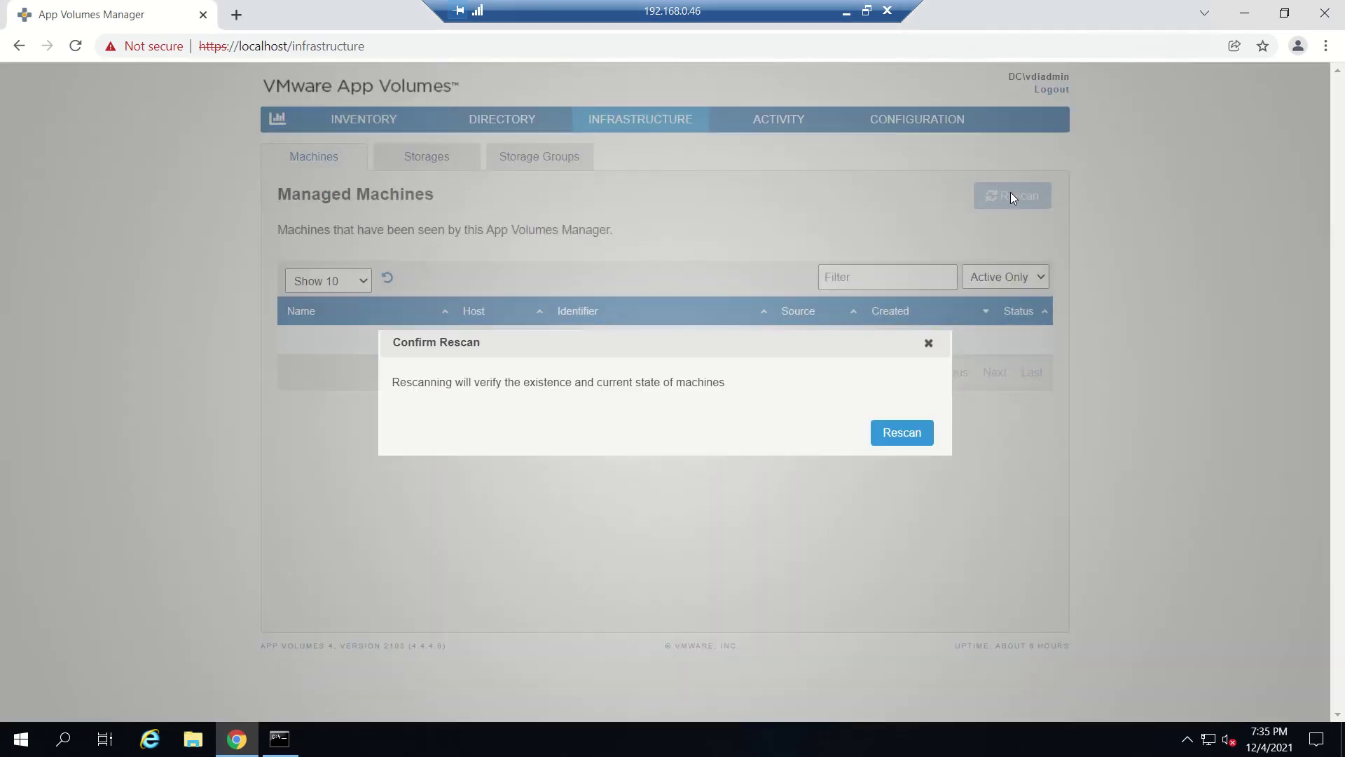
pyautogui.click(894, 432)
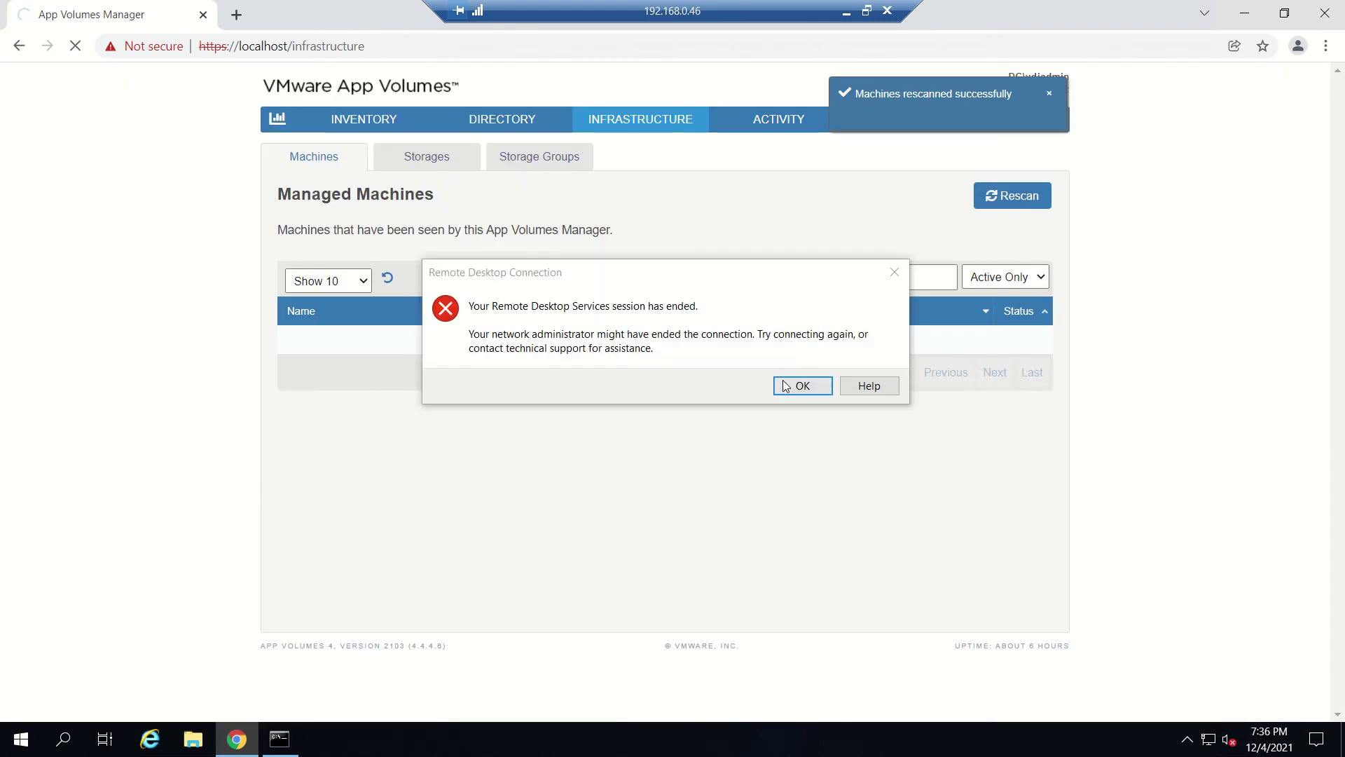
pyautogui.click(785, 384)
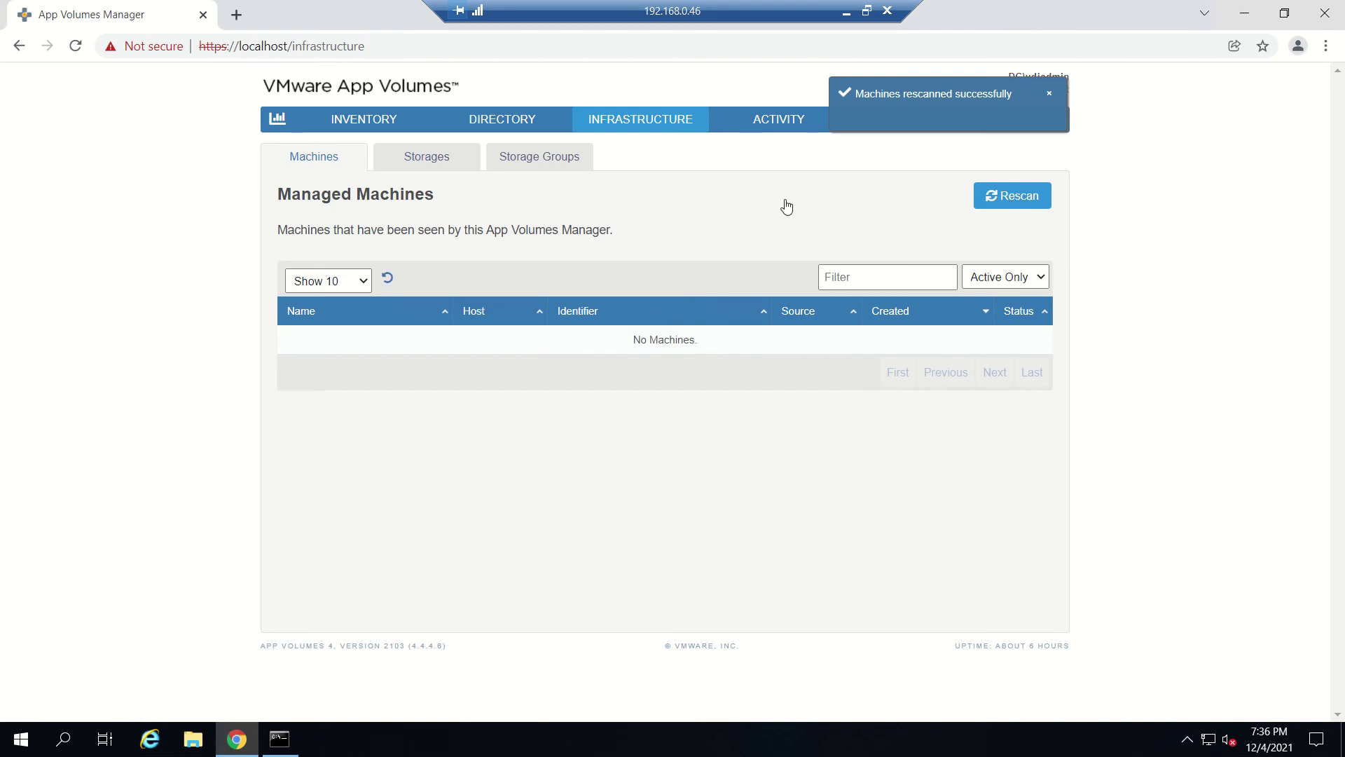
# Reconnect to 192.168.0.47 through Remote Desktop and show its session in full screen
pyautogui.click(846, 10)
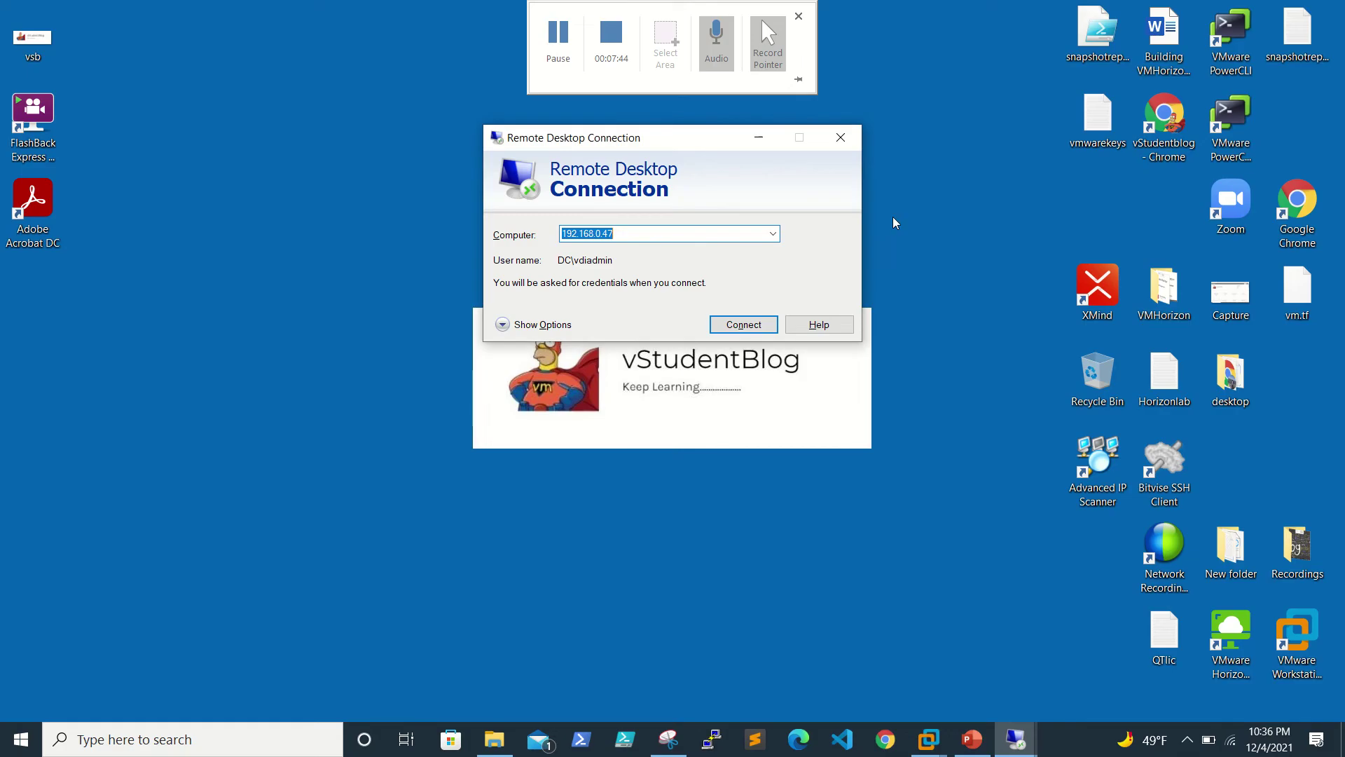
pyautogui.click(743, 324)
pyautogui.click(799, 331)
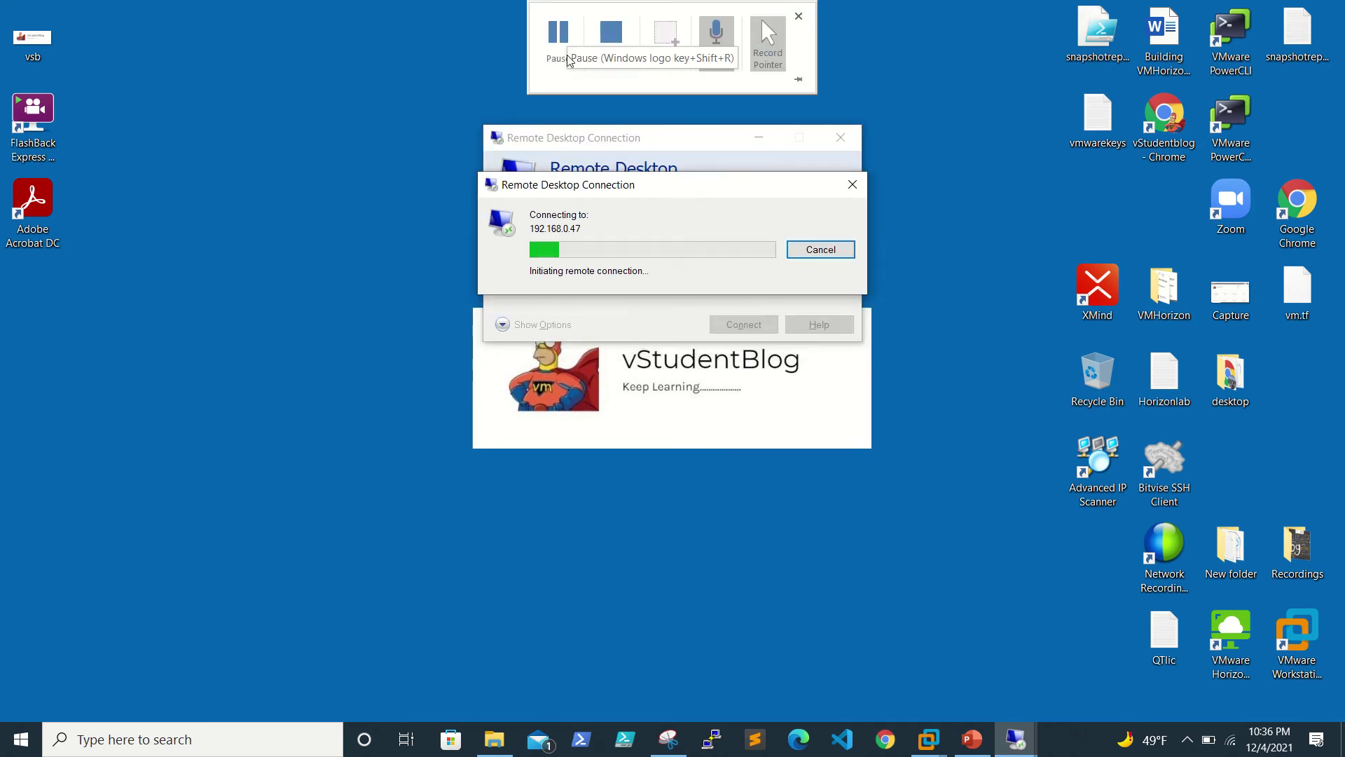
pyautogui.click(568, 35)
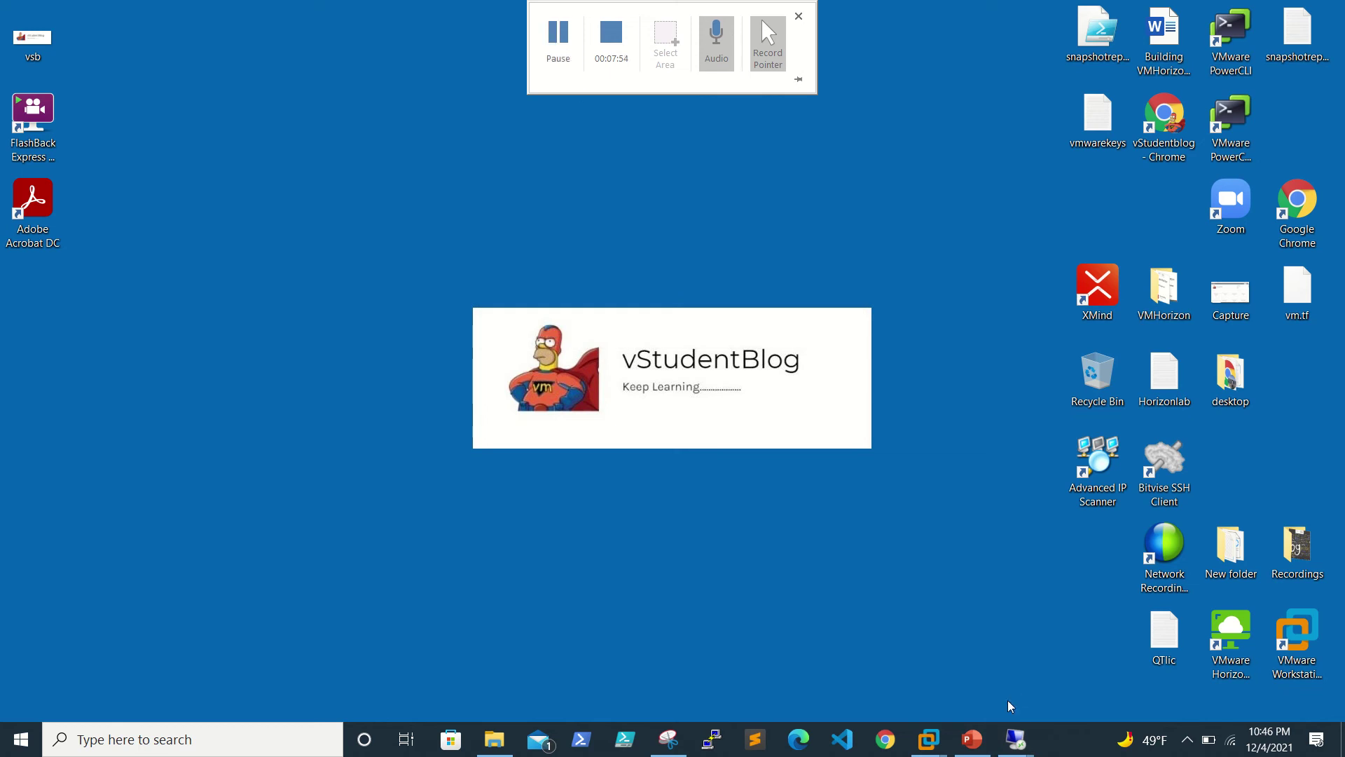
pyautogui.moveTo(1015, 737)
pyautogui.moveTo(1146, 674)
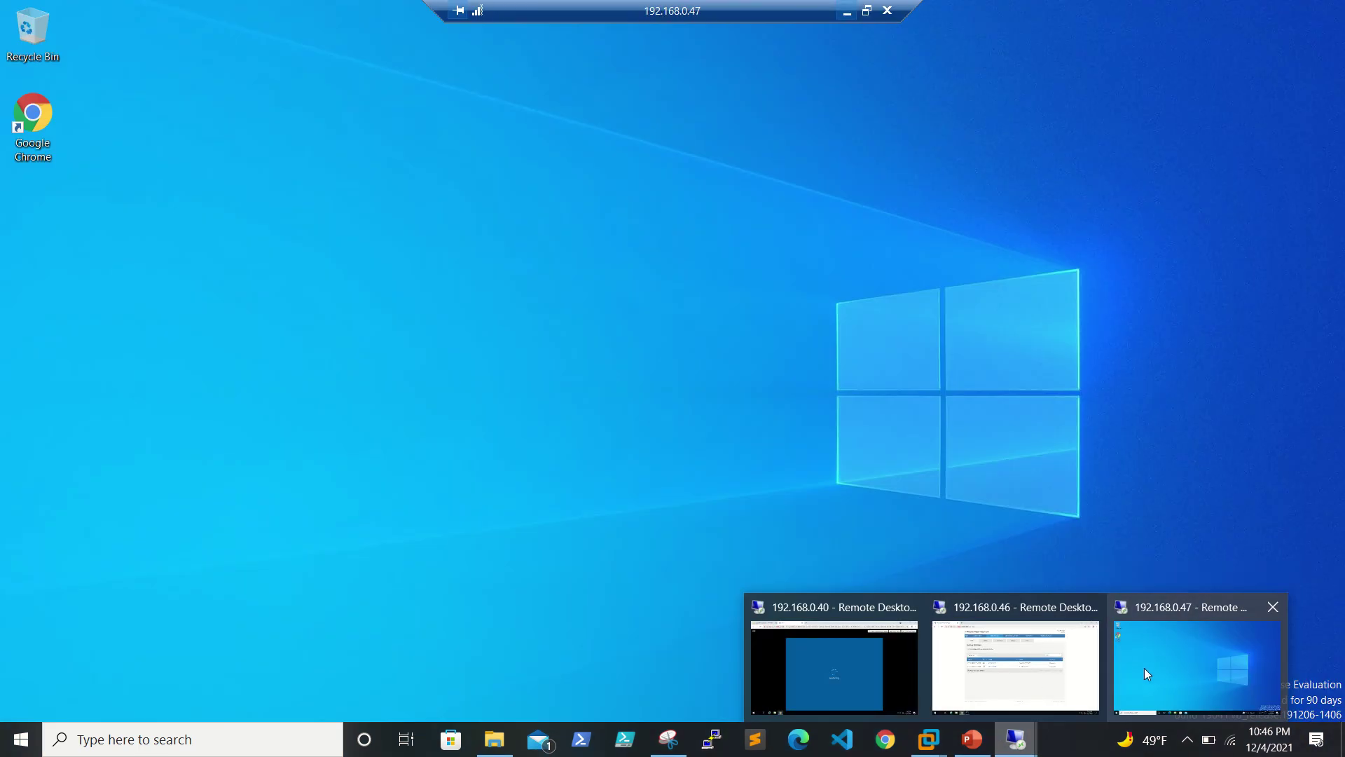
pyautogui.click(1197, 653)
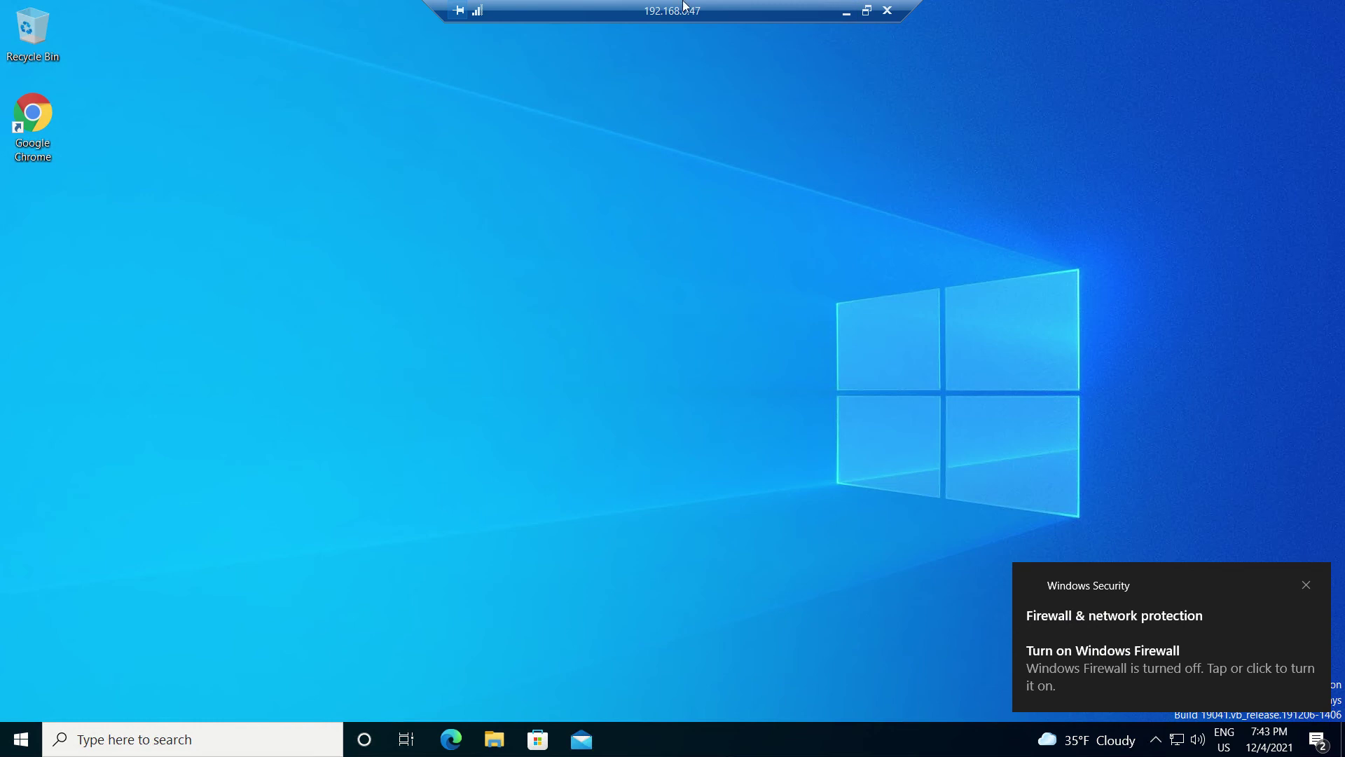
pyautogui.click(868, 10)
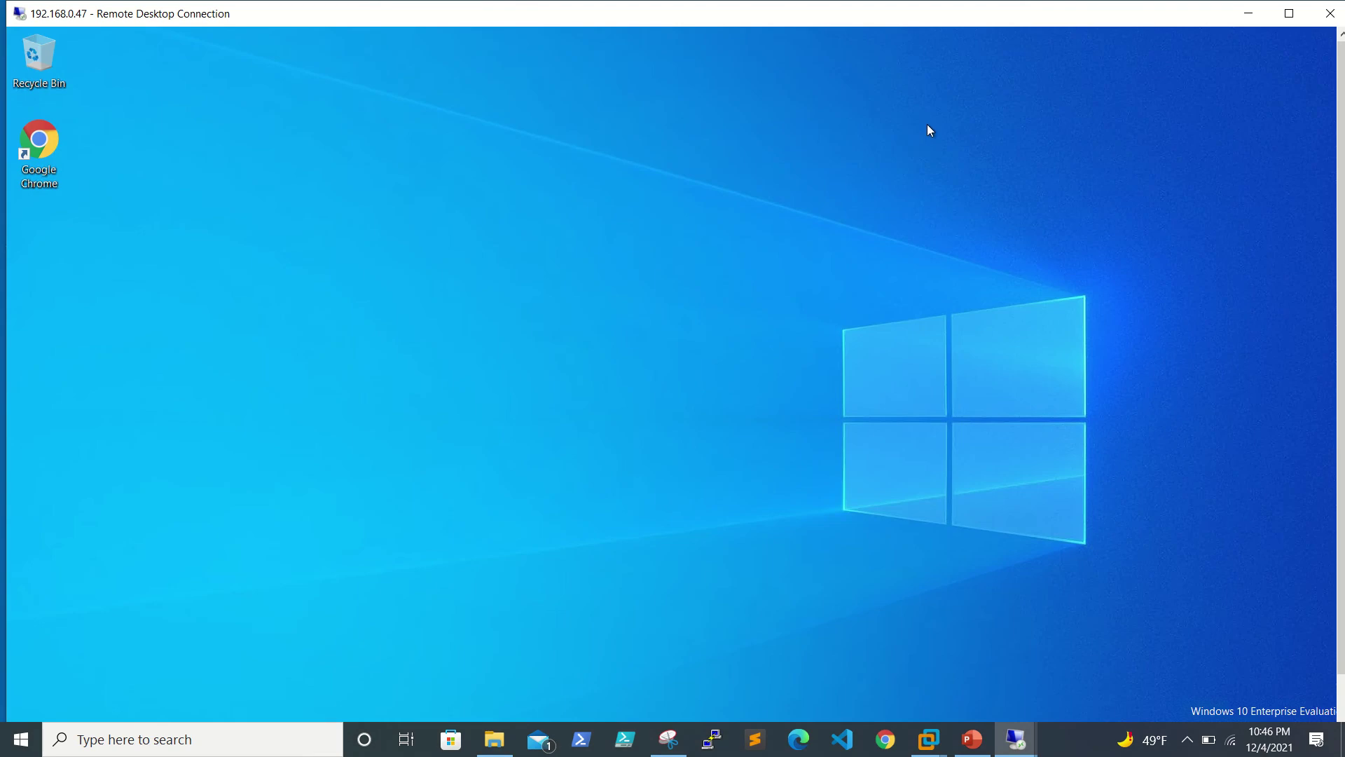
pyautogui.doubleClick(864, 17)
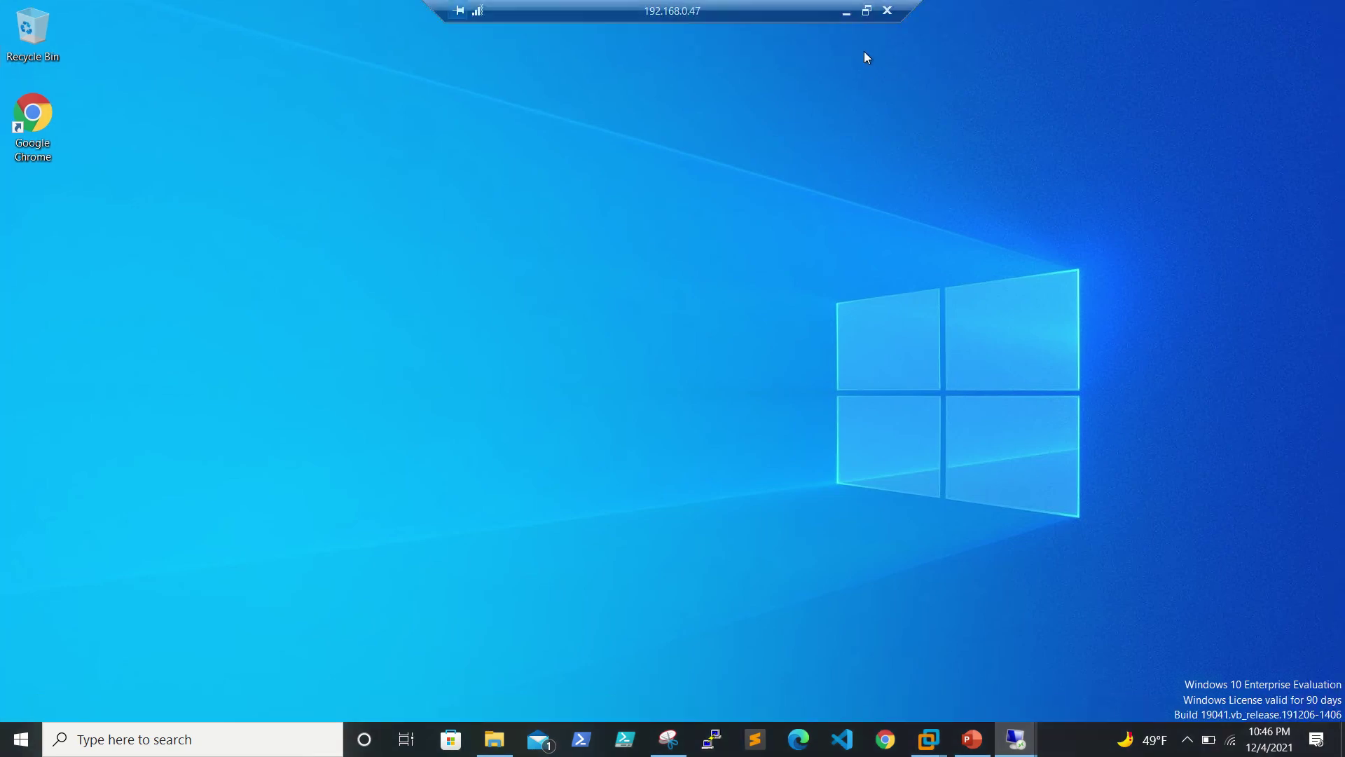
# Switch to the 192.168.0.46 session and review App Volumes Manager's online entities, managed computers and managed machines
pyautogui.click(847, 13)
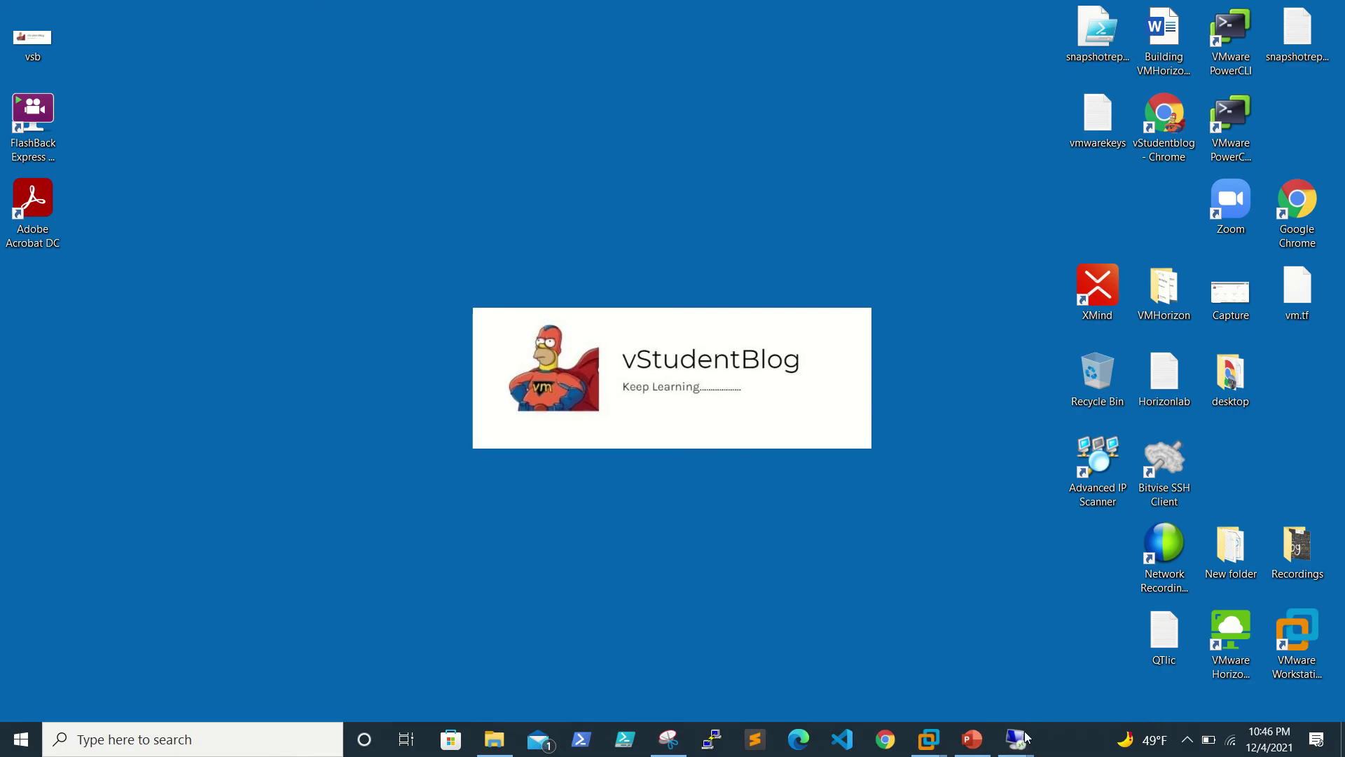
pyautogui.moveTo(1030, 751)
pyautogui.click(1027, 649)
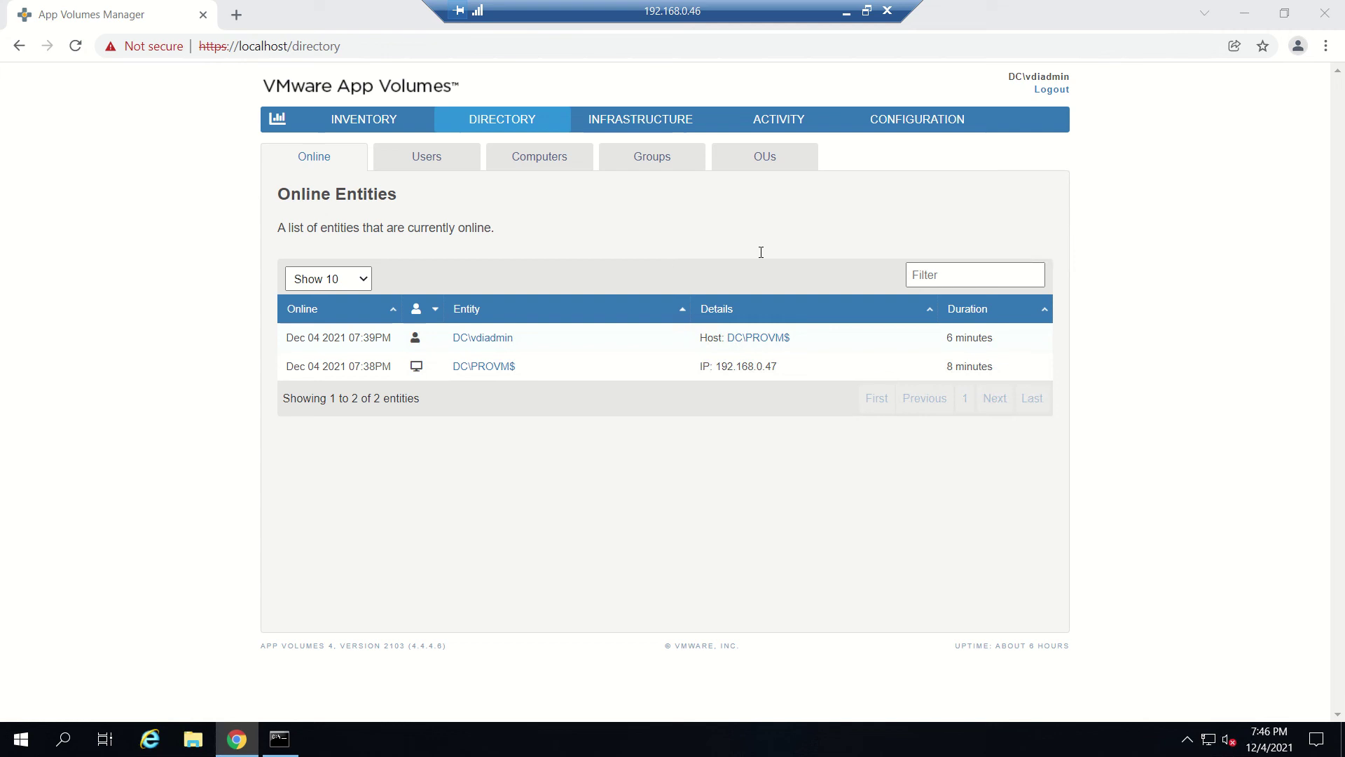
pyautogui.click(505, 126)
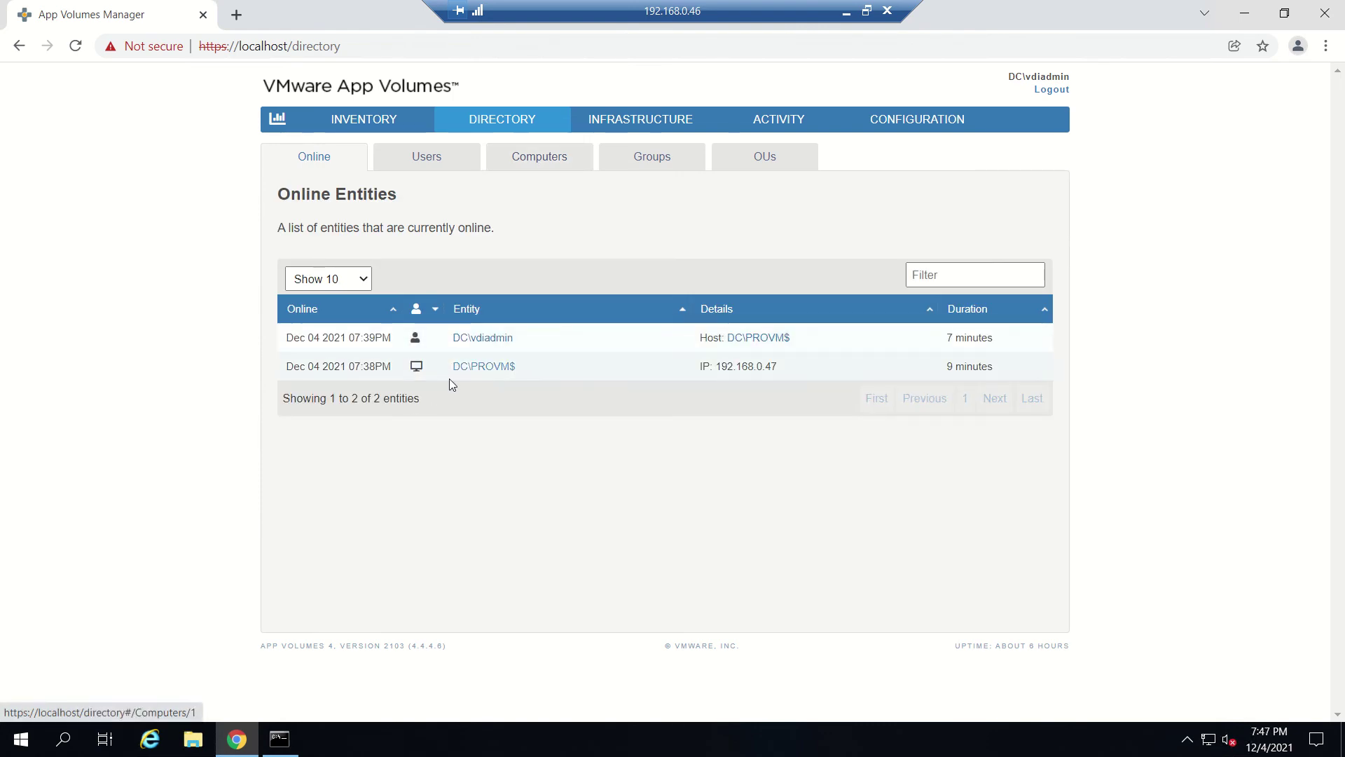
pyautogui.click(566, 162)
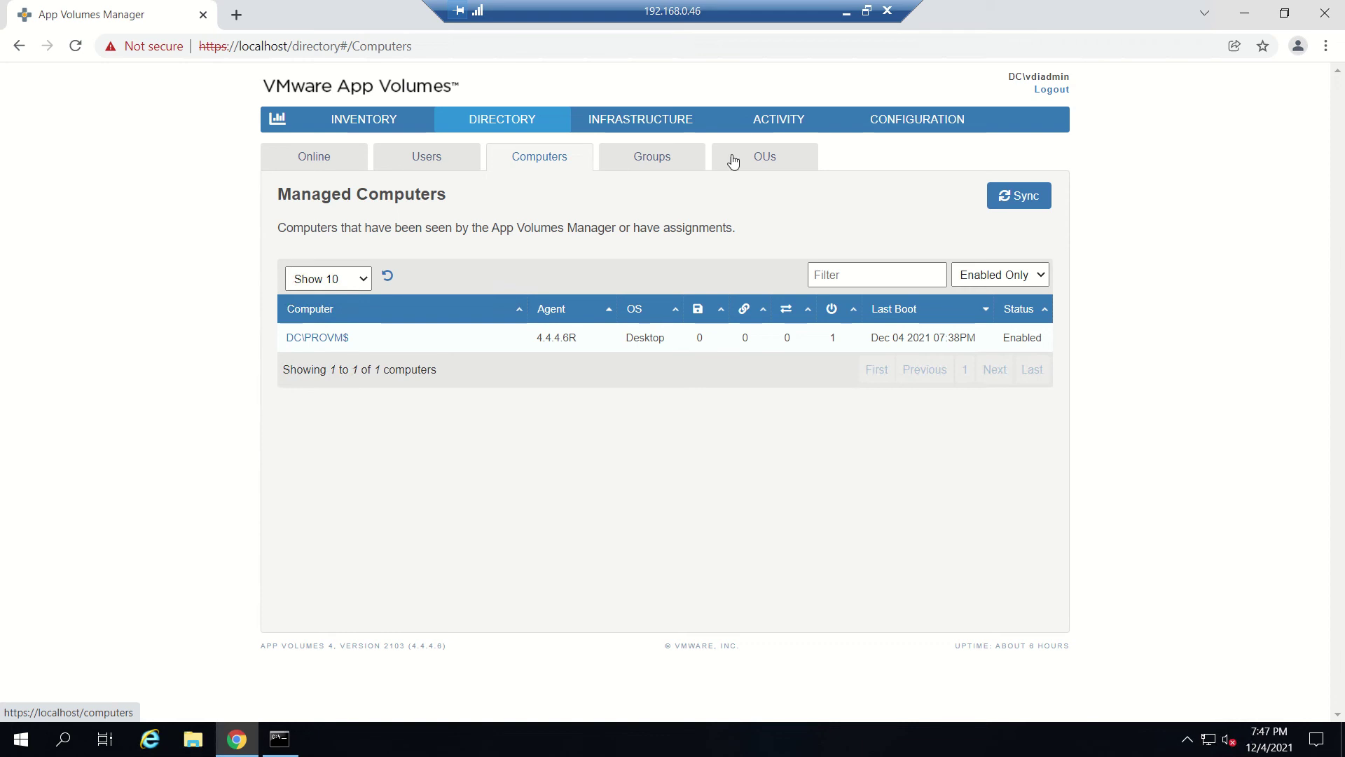
pyautogui.click(673, 124)
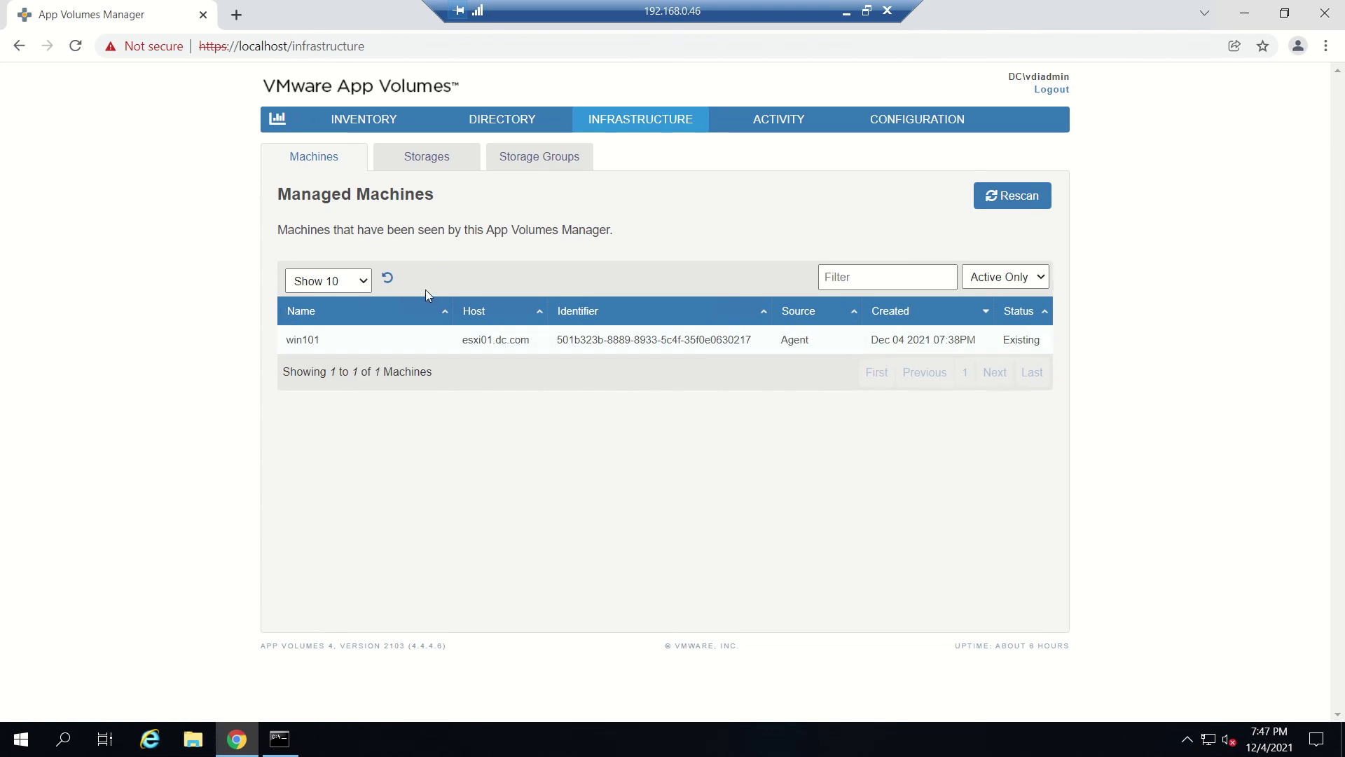
pyautogui.click(1012, 210)
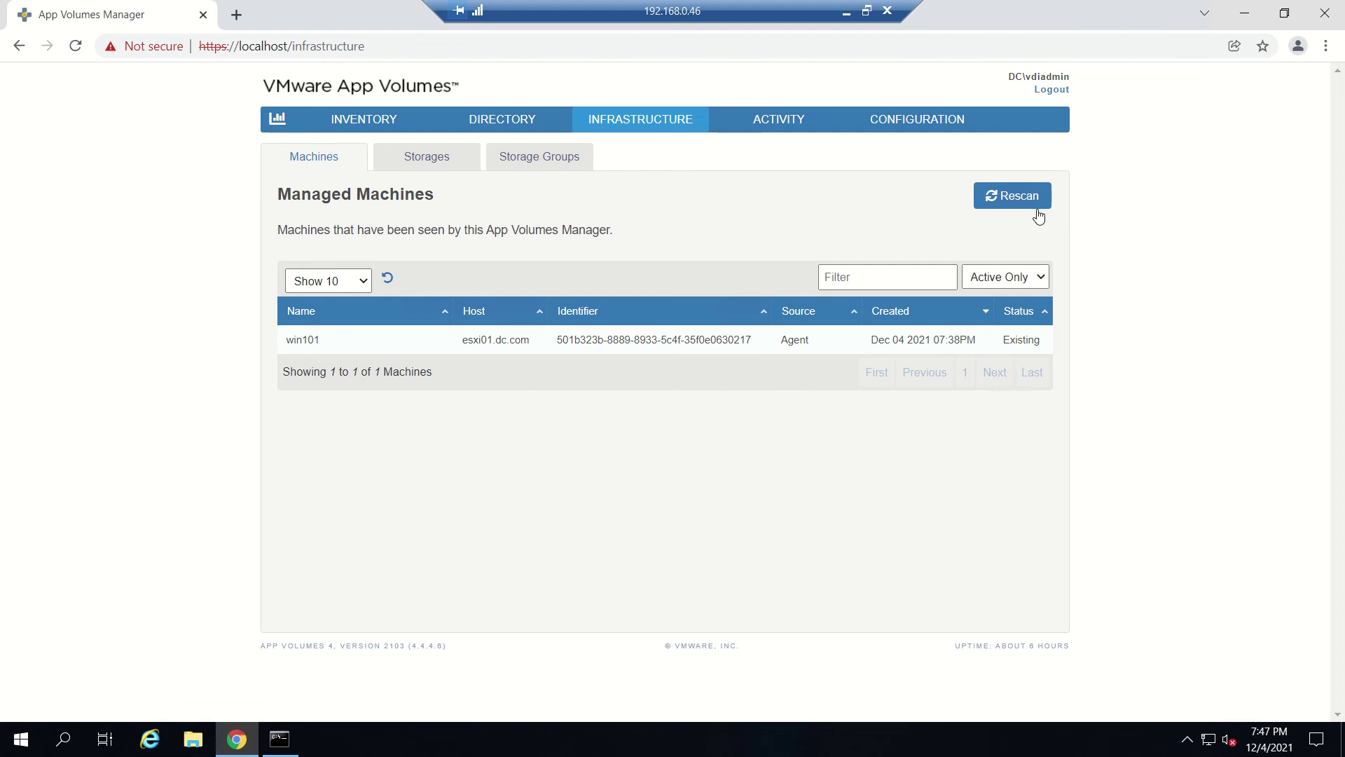
# Check the state of the w10 VM console in the 192.168.0.40 remote session and minimize the session
pyautogui.click(845, 10)
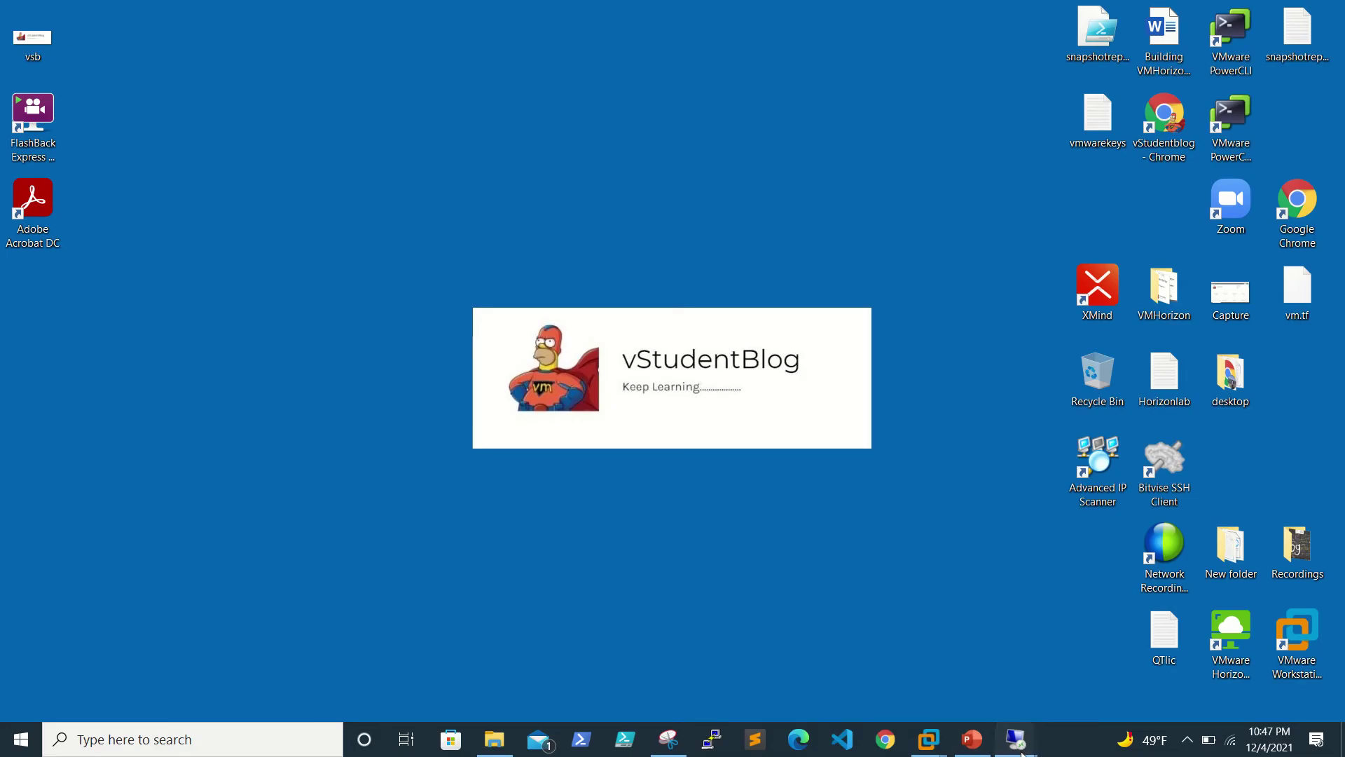
pyautogui.moveTo(1022, 753)
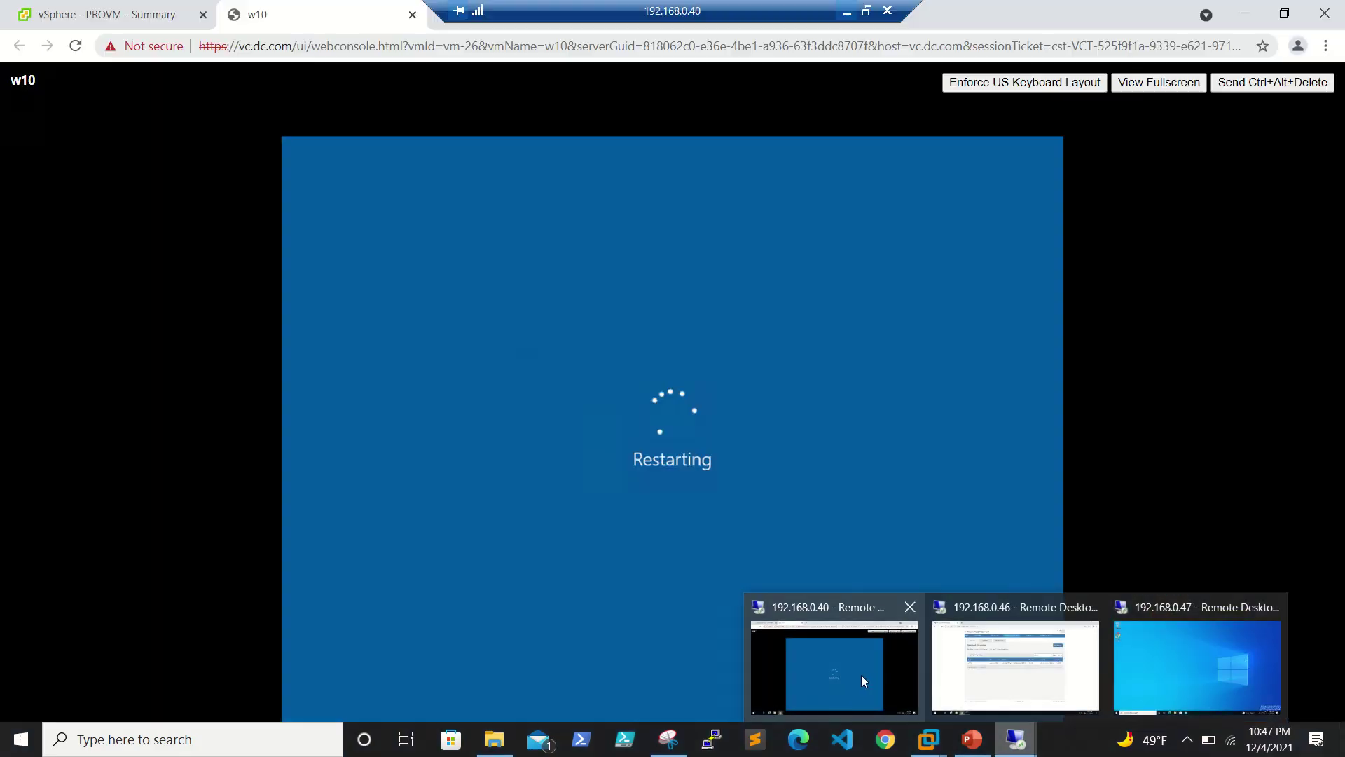
pyautogui.click(862, 680)
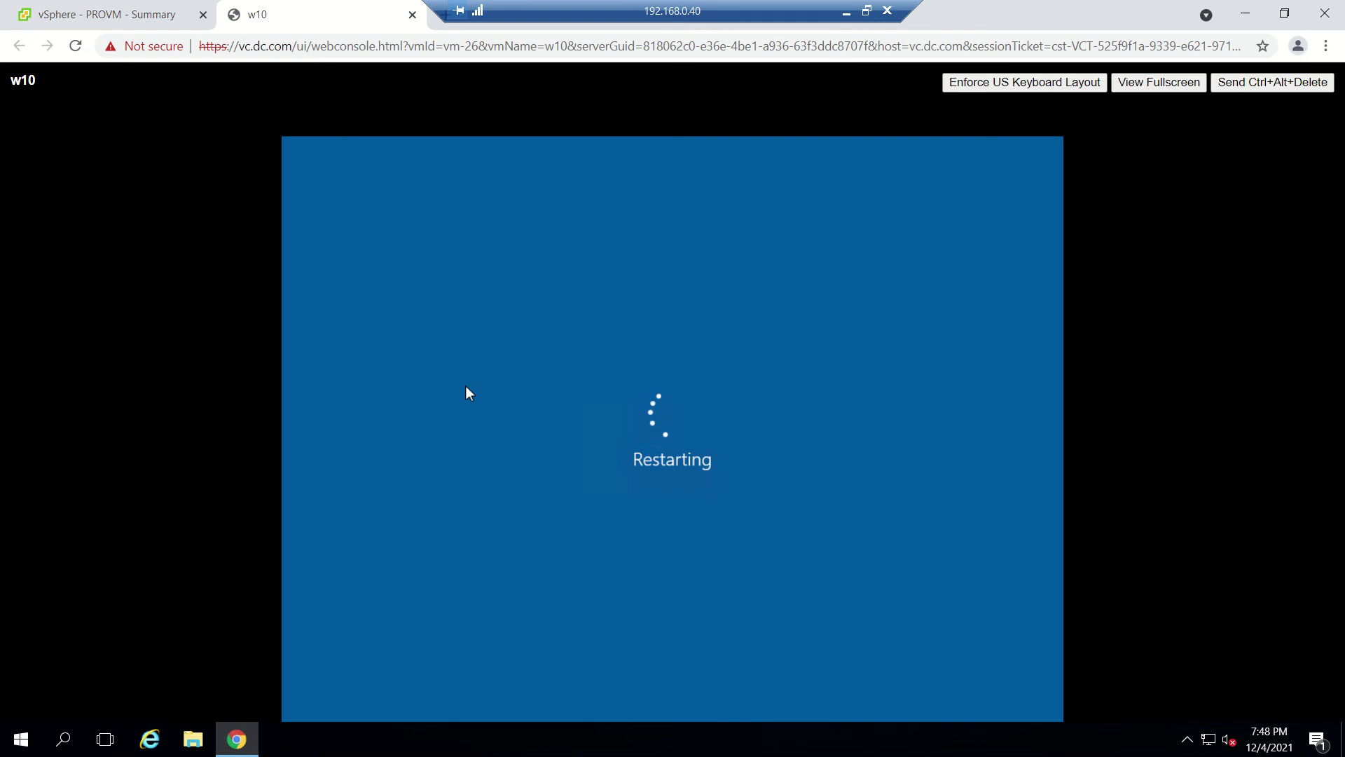
pyautogui.moveTo(701, 5); pyautogui.dragTo(849, 3)
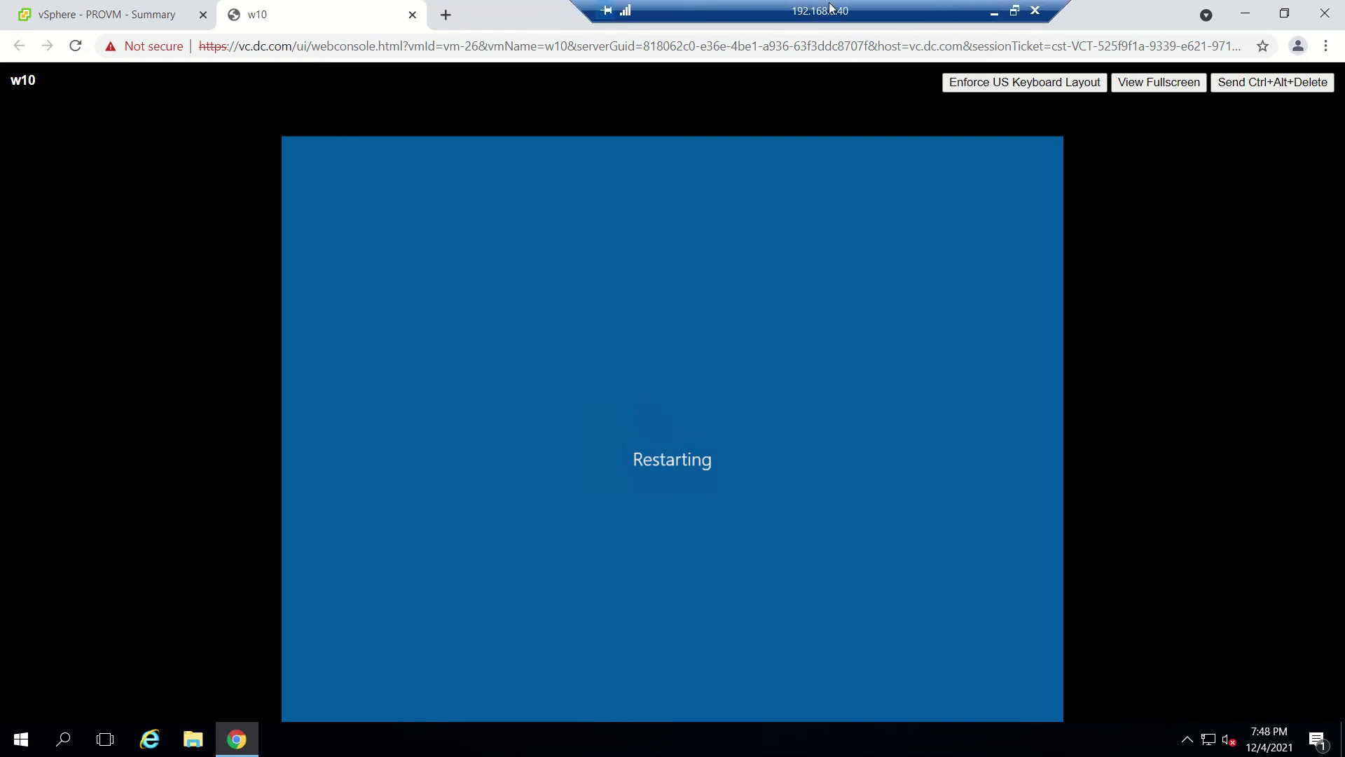
pyautogui.click(995, 11)
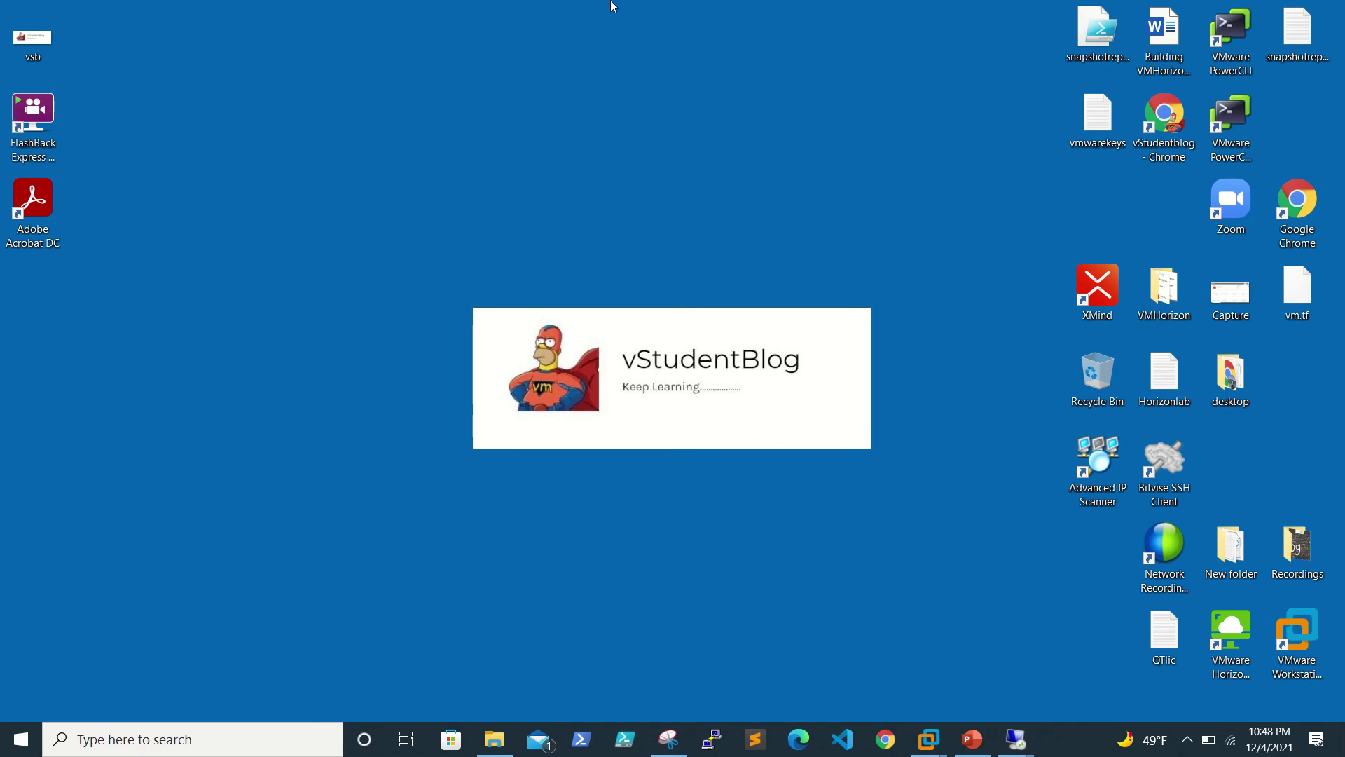
pyautogui.moveTo(610, 3)
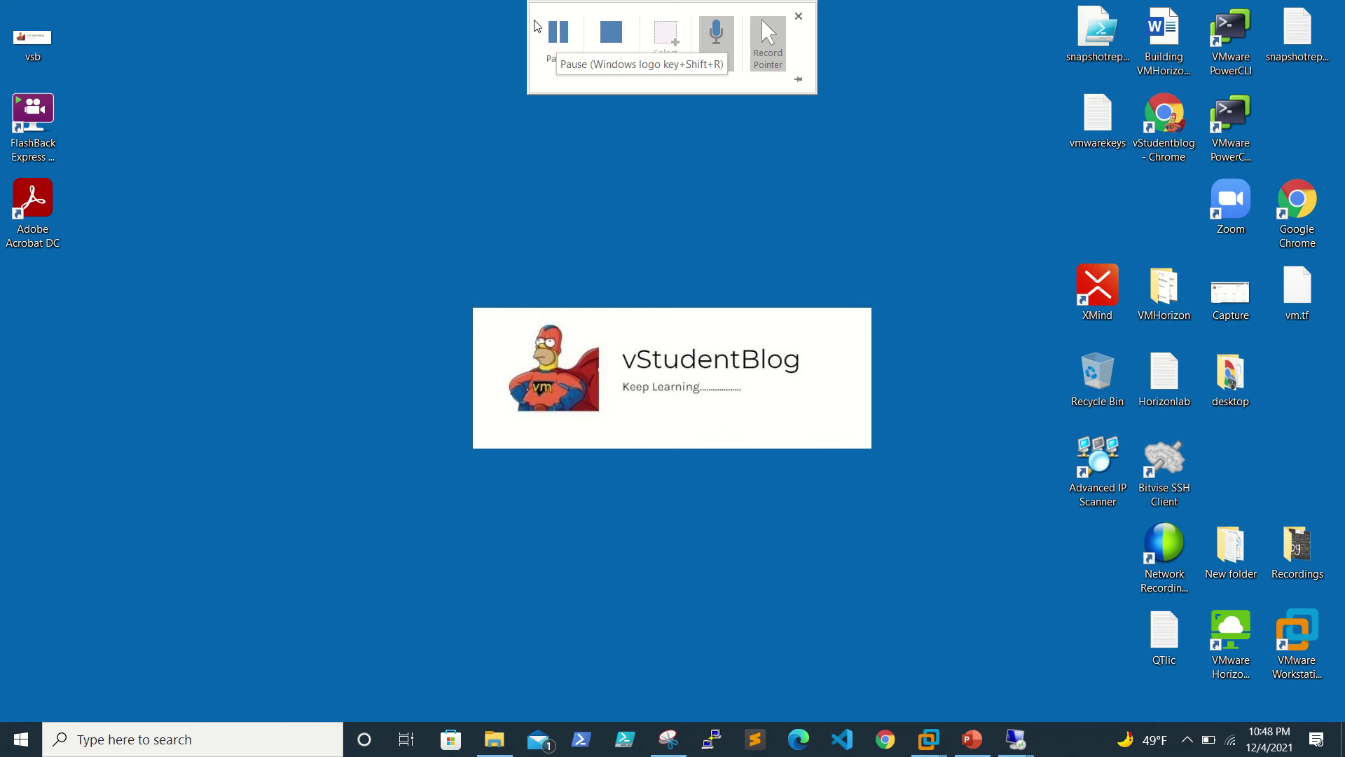
pyautogui.click(558, 40)
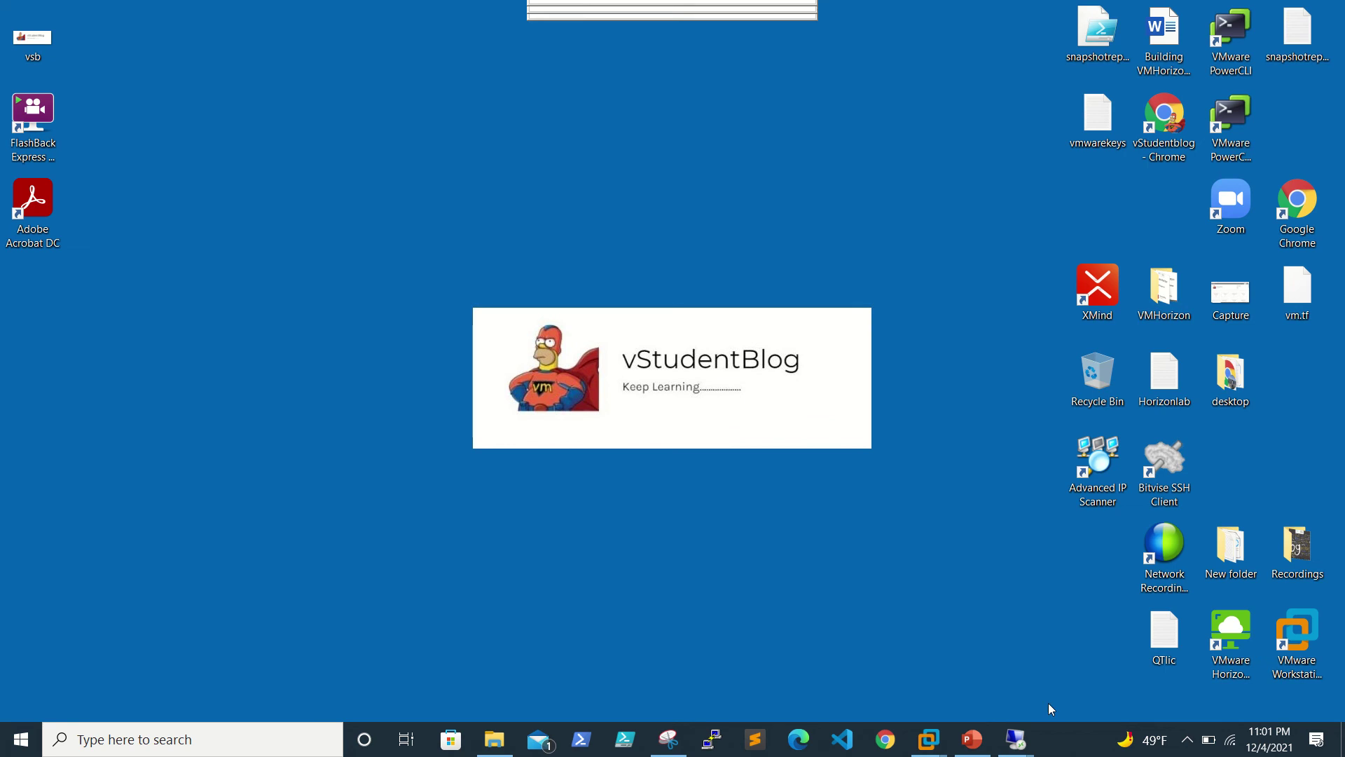
# Switch to the 192.168.0.40 session and review the PROVM virtual machine's snapshots in vSphere Client
pyautogui.click(1015, 739)
pyautogui.click(925, 682)
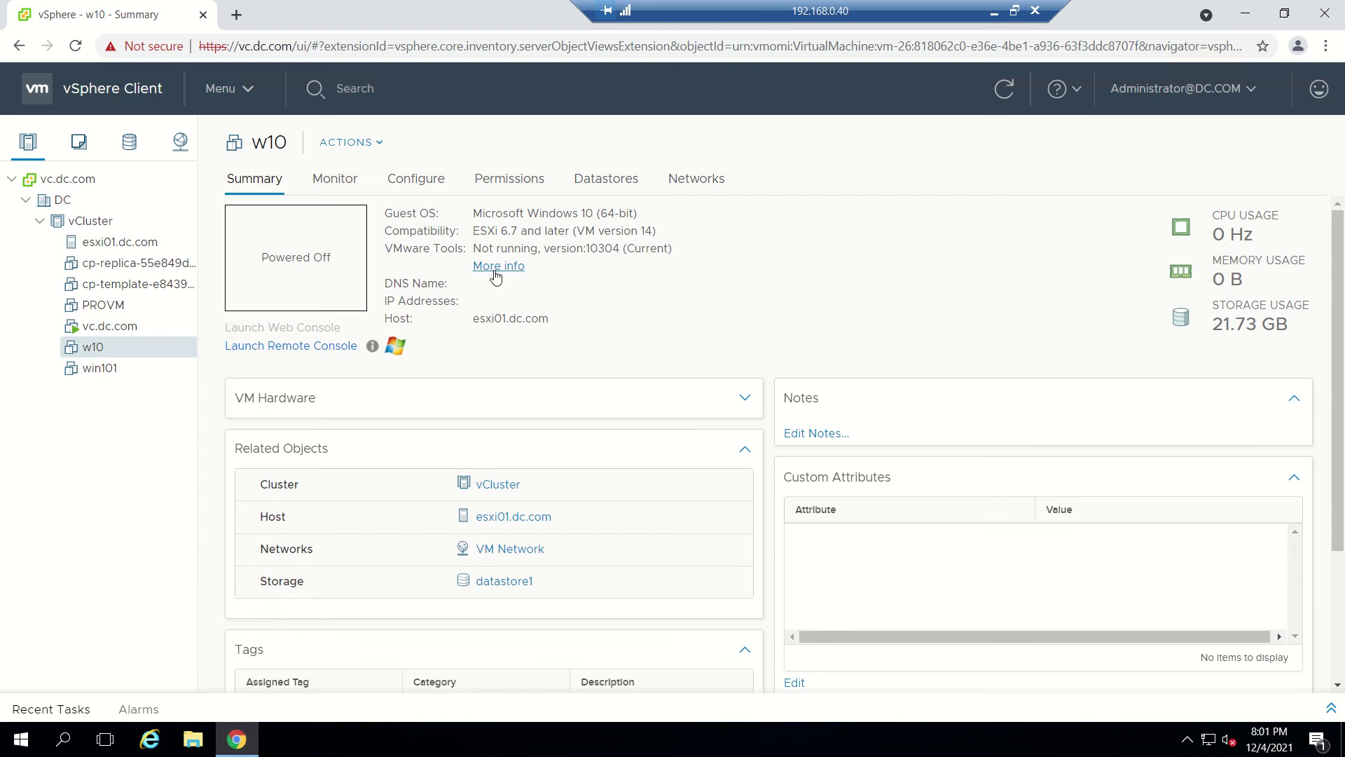
pyautogui.click(134, 308)
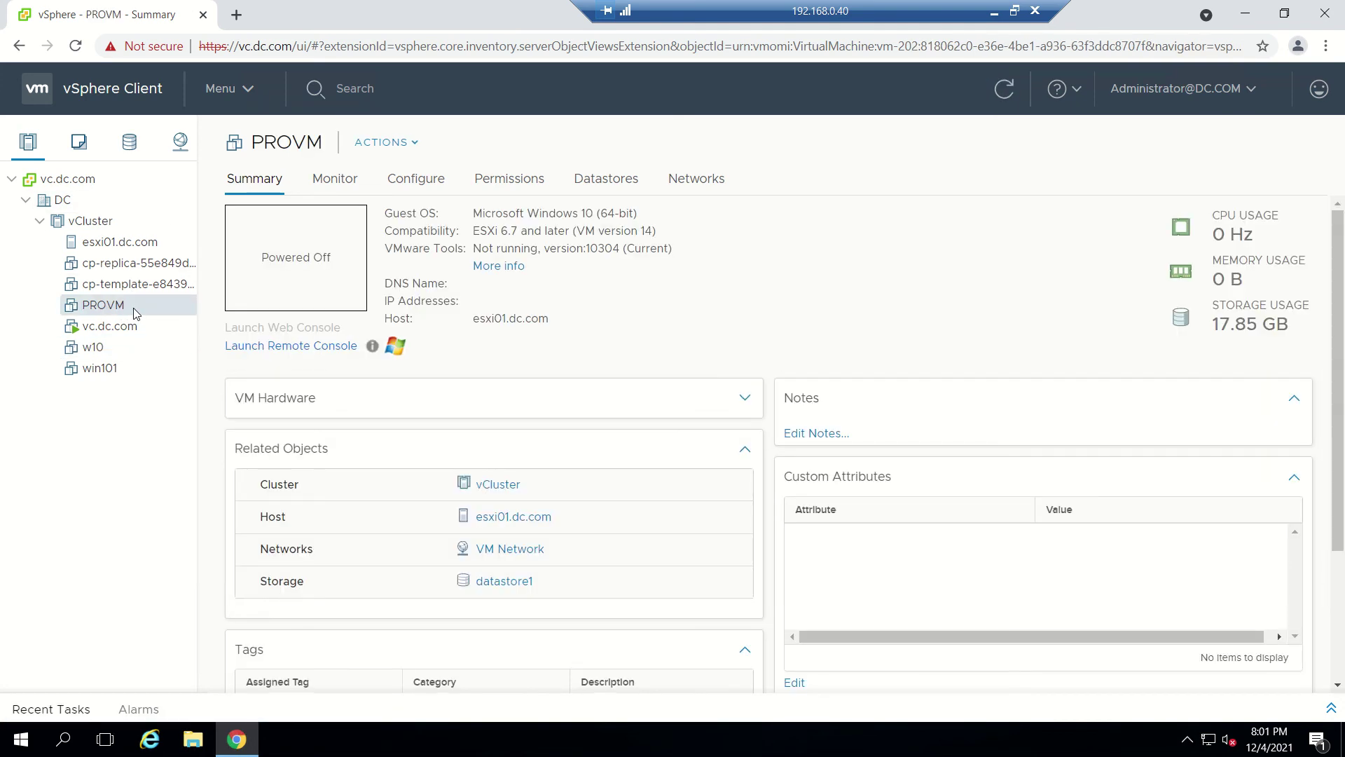
pyautogui.click(98, 347)
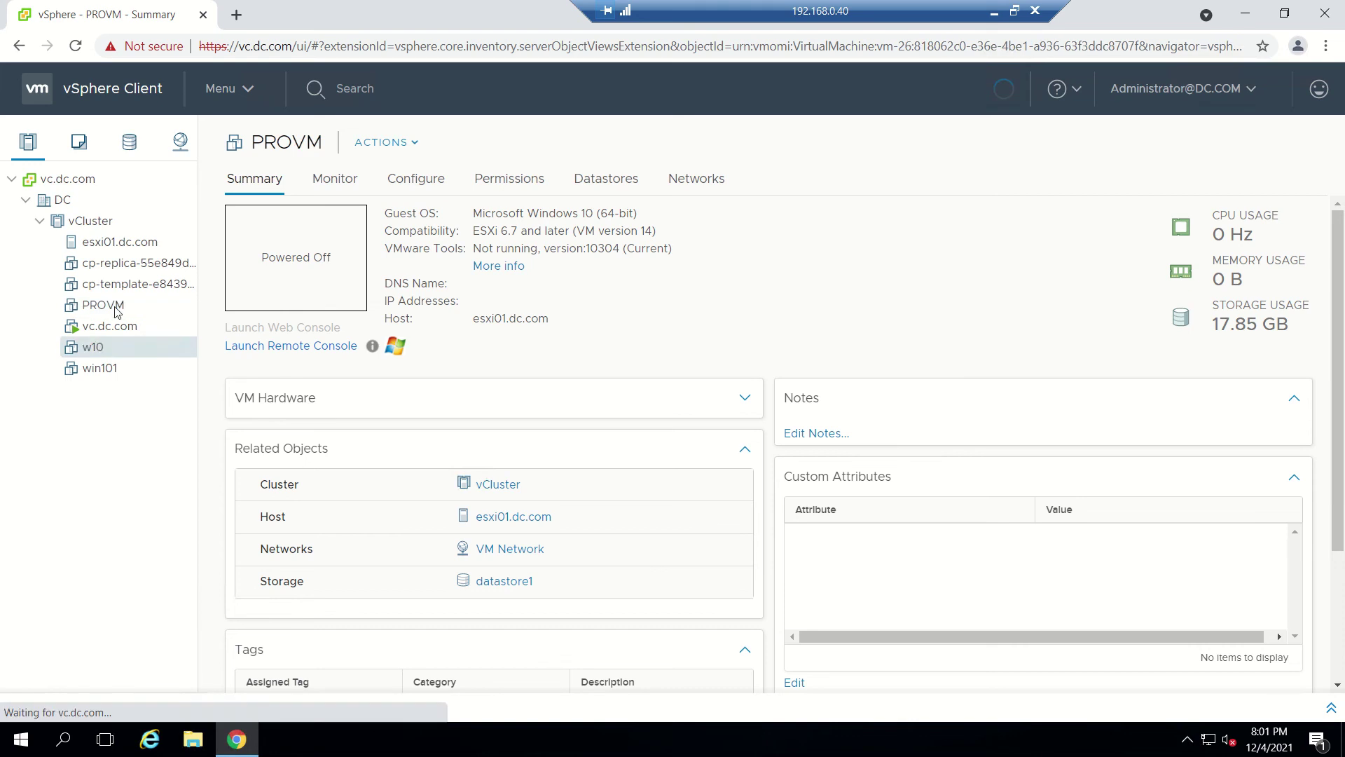
pyautogui.click(117, 311)
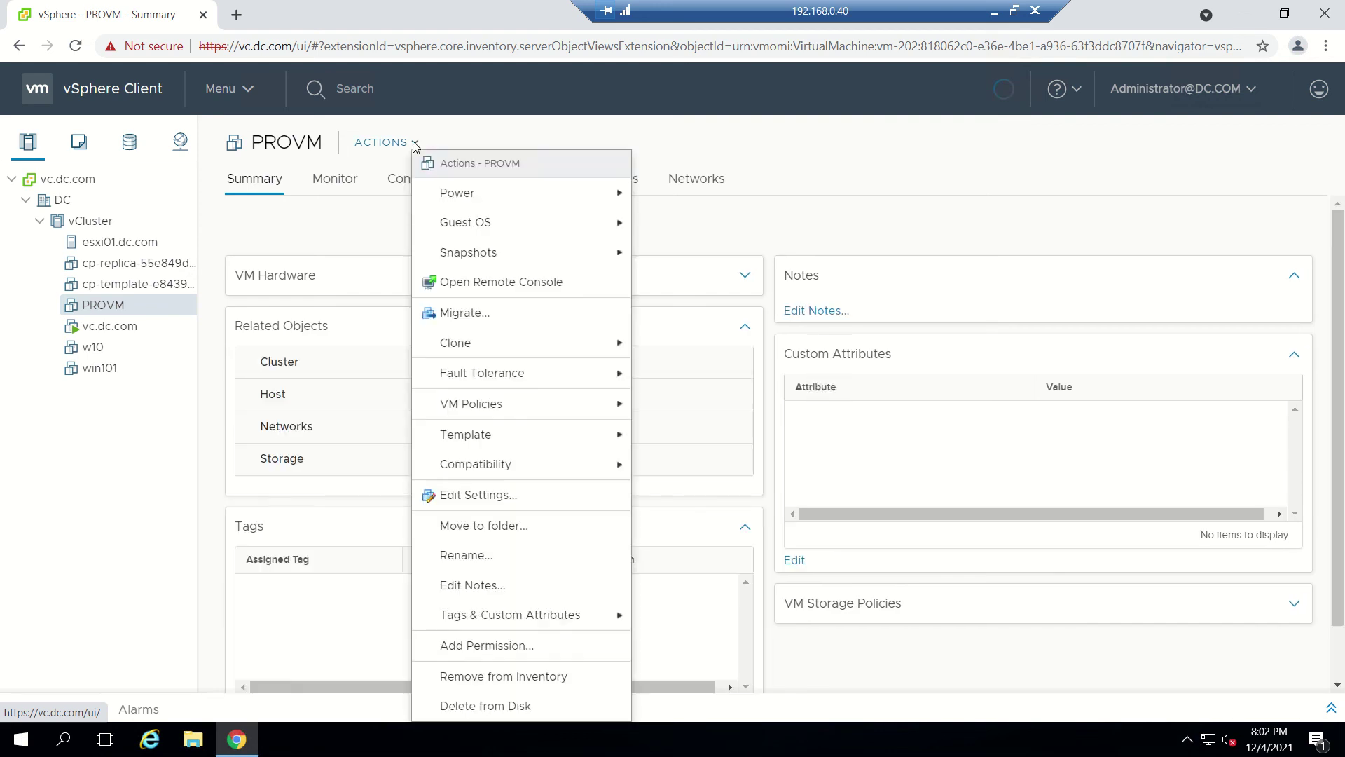
pyautogui.click(416, 144)
pyautogui.moveTo(456, 252)
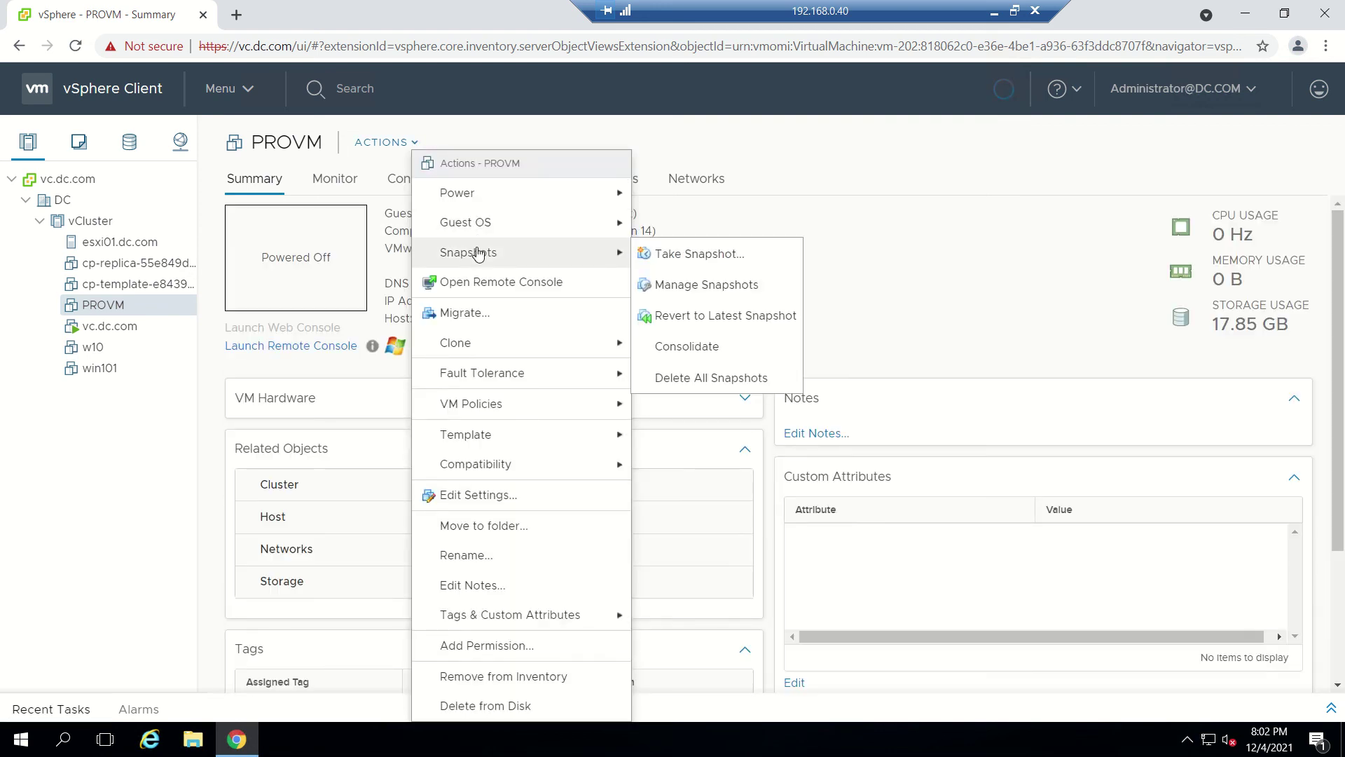
pyautogui.click(713, 286)
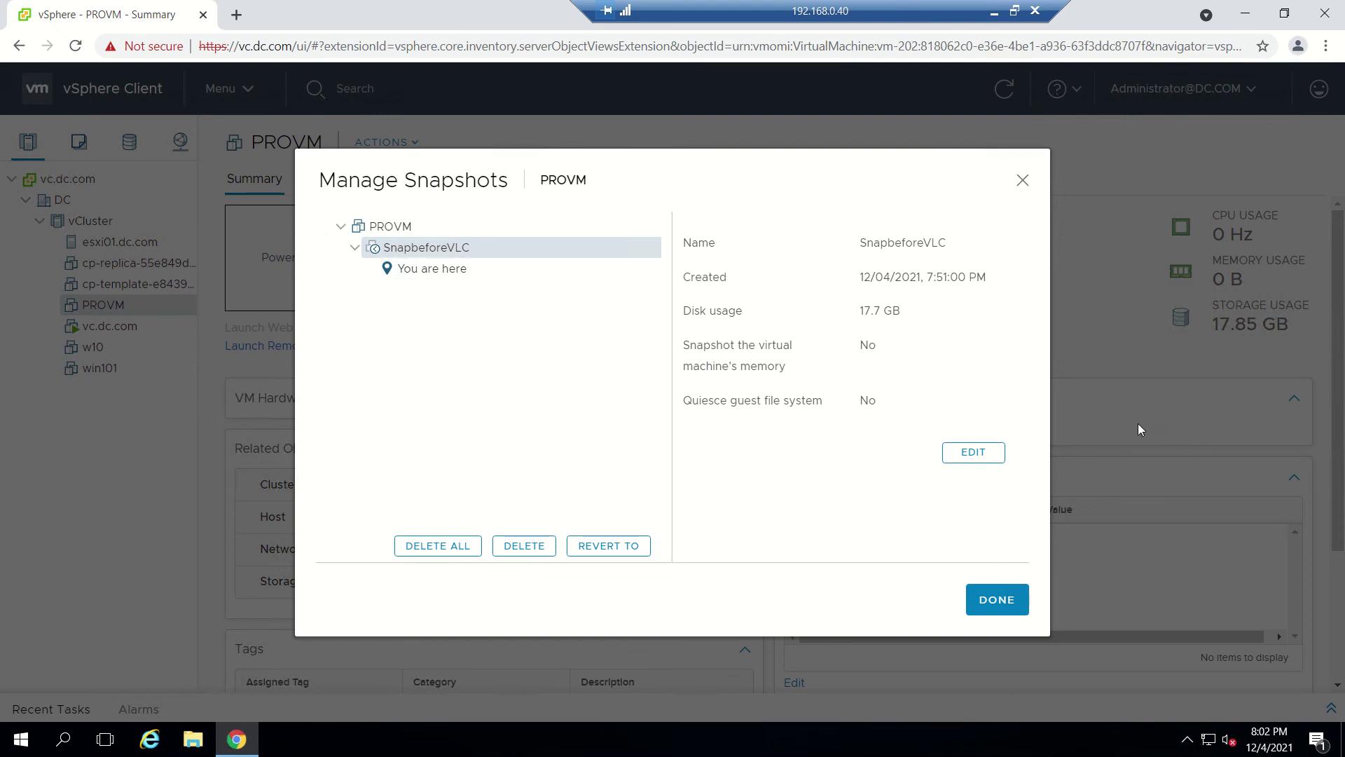
pyautogui.click(1022, 180)
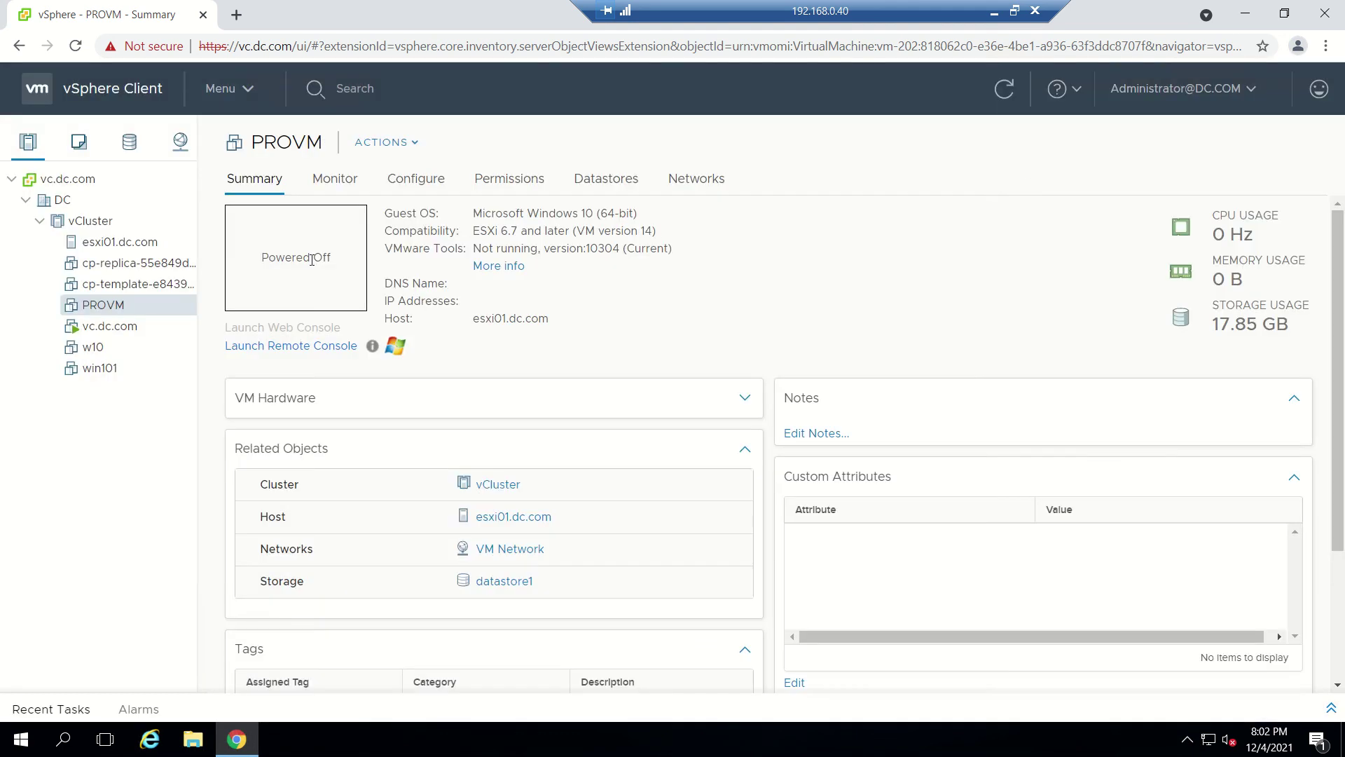
# Review the w10 virtual machine's snapshots, comparing the details of GM_C_NPP and GoldenImage_AppVOL
pyautogui.click(91, 347)
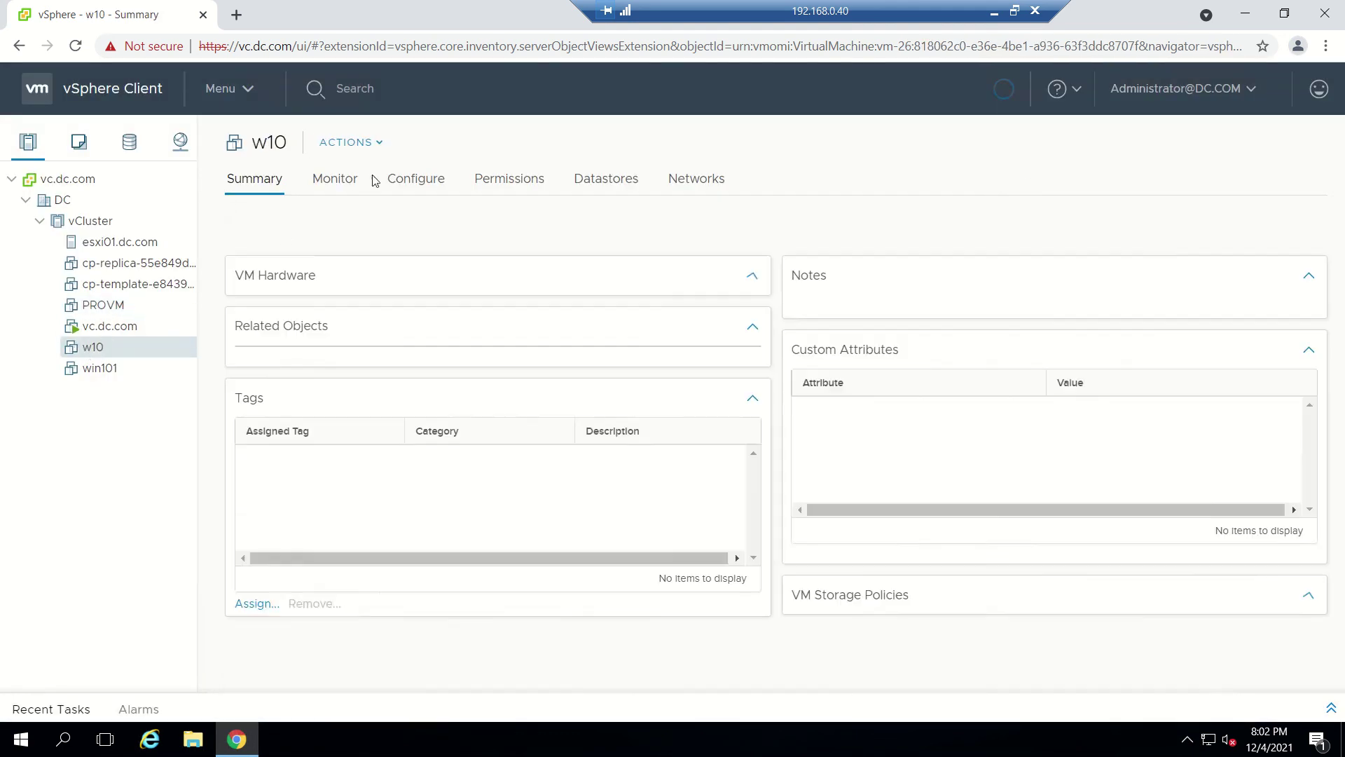
pyautogui.click(379, 143)
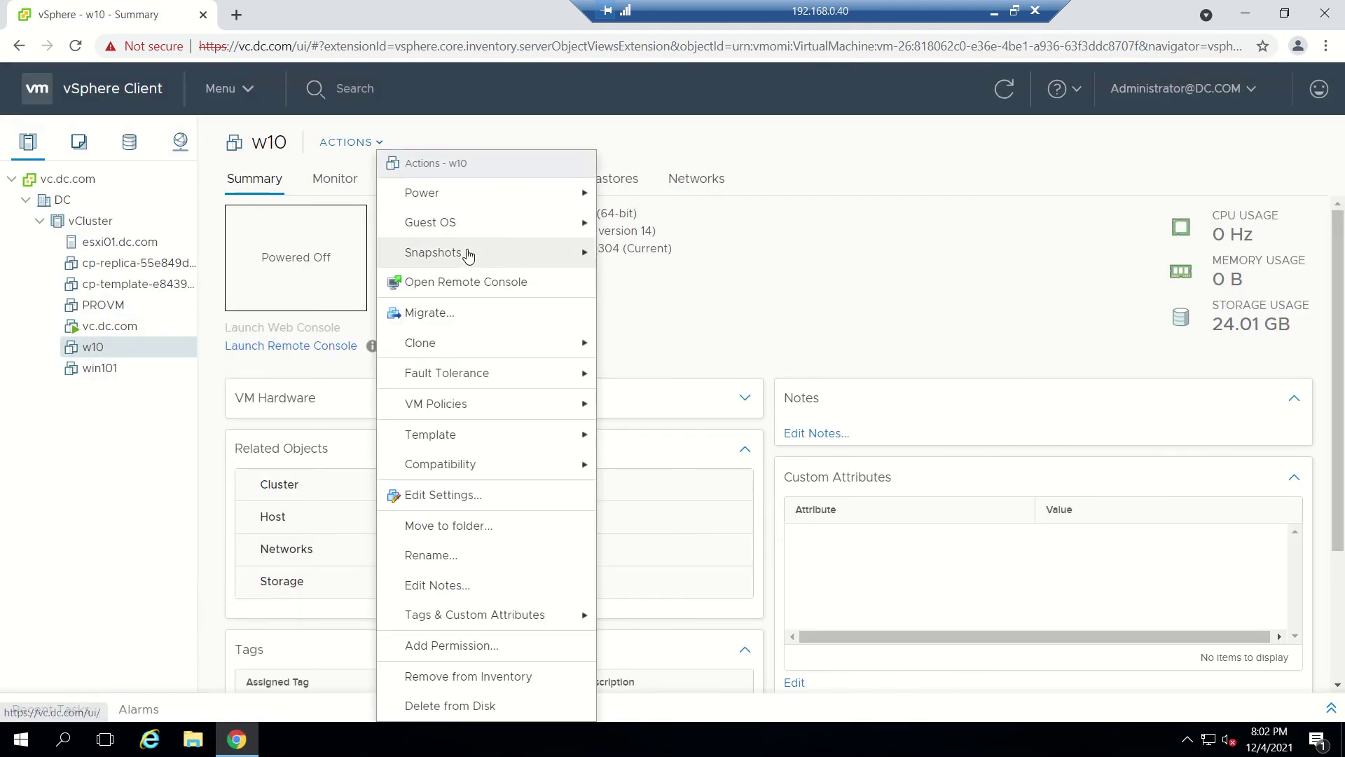
pyautogui.moveTo(465, 253)
pyautogui.click(680, 287)
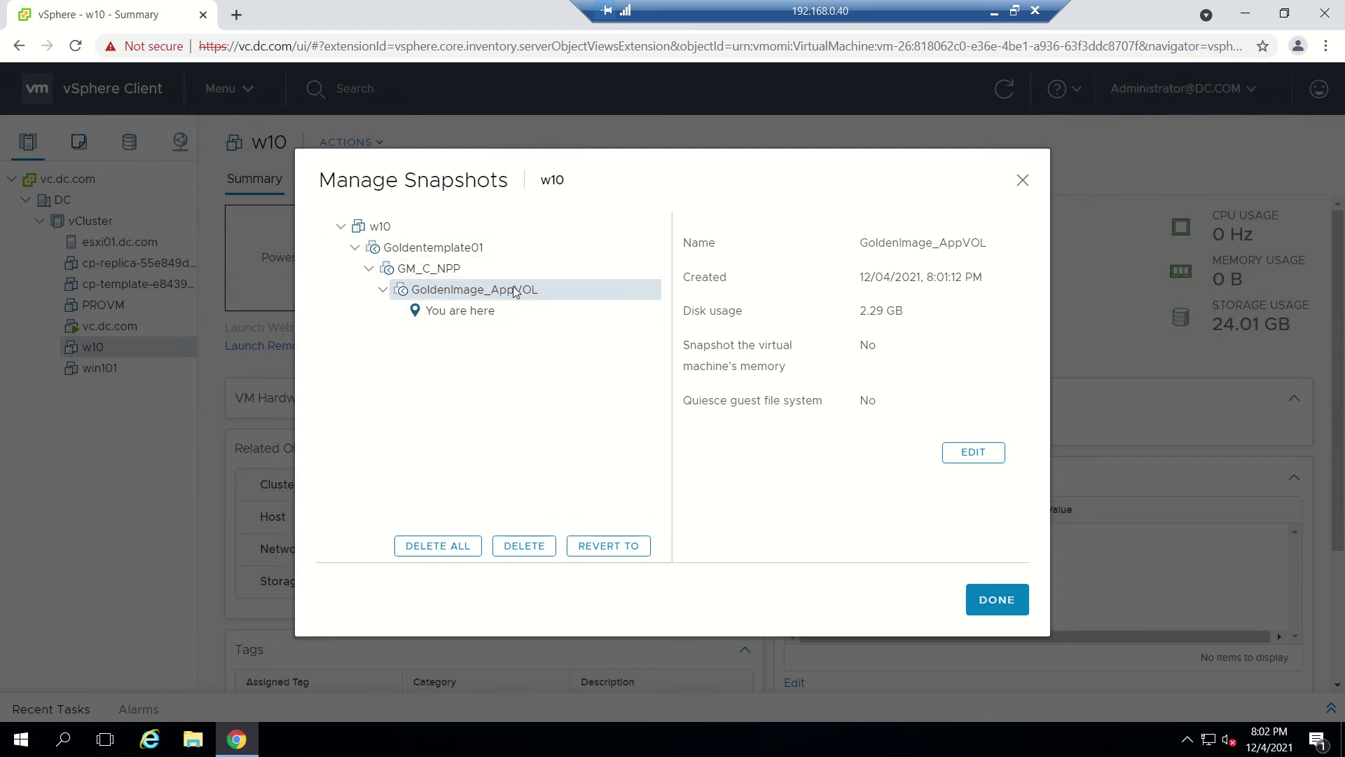
pyautogui.click(444, 268)
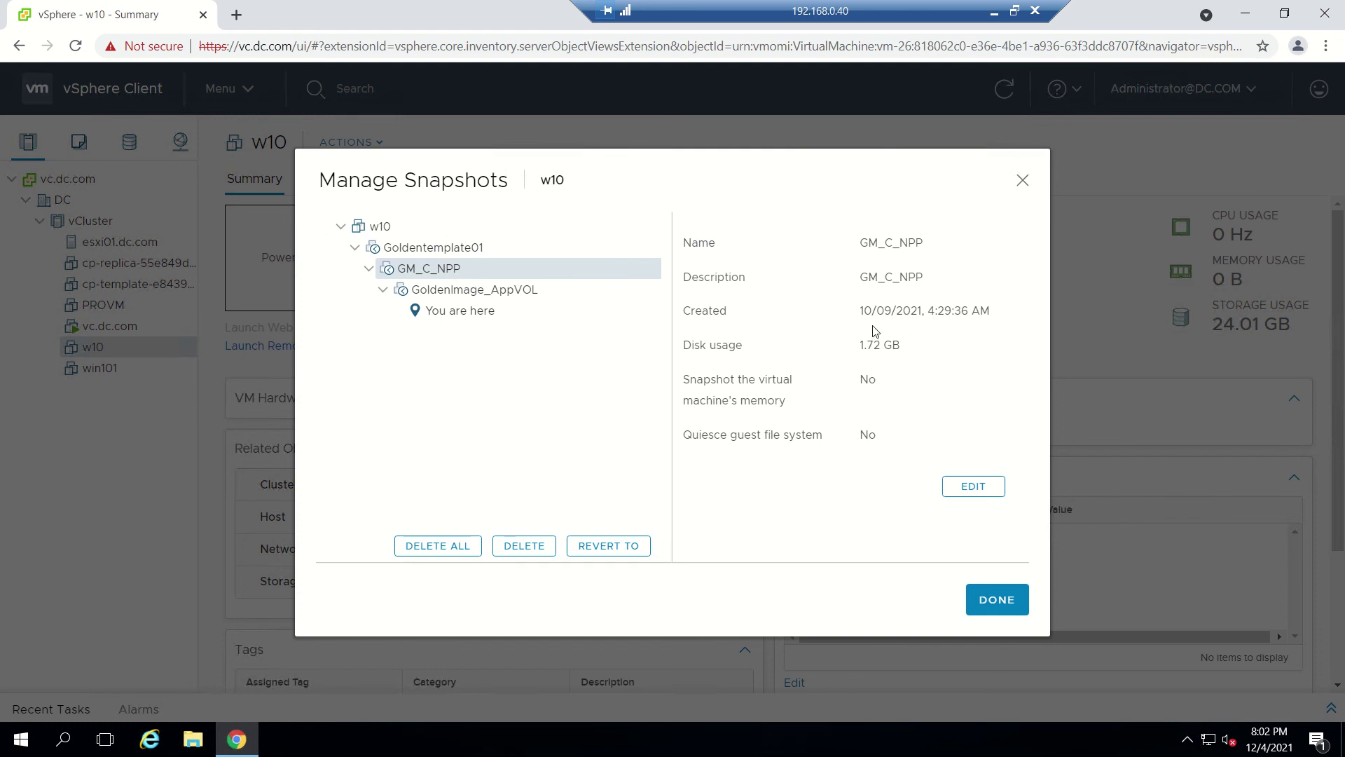
pyautogui.click(512, 291)
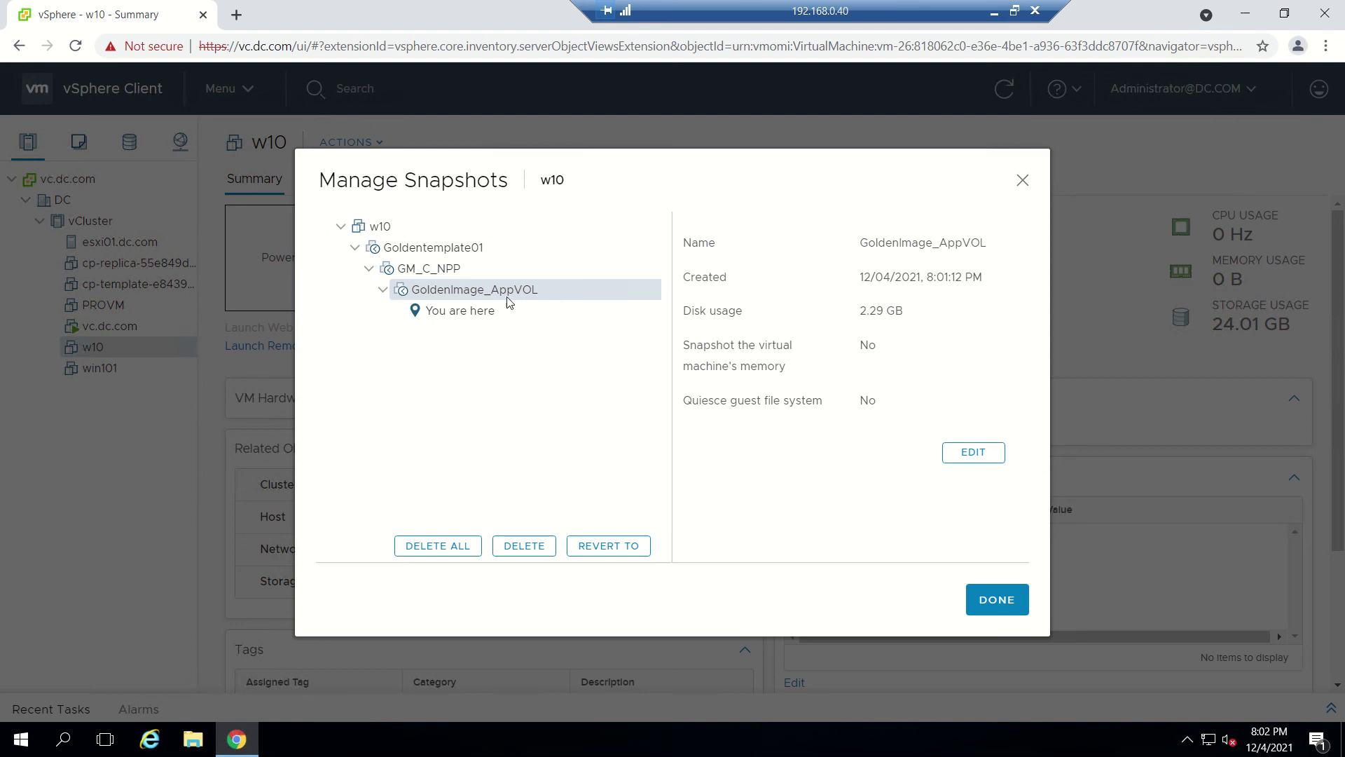
pyautogui.click(1022, 180)
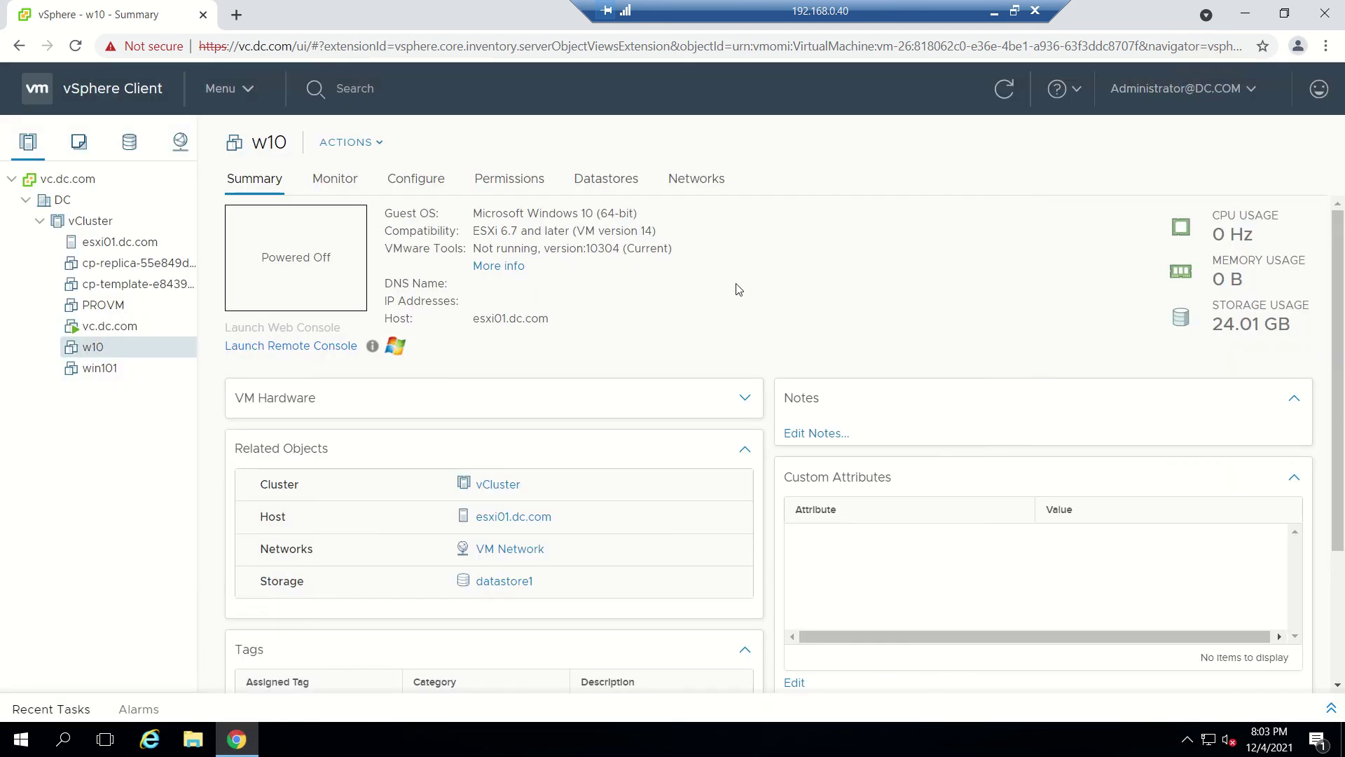
# Power on the PROVM virtual machine, and minimize the browser and the 192.168.0.40 session
pyautogui.click(113, 309)
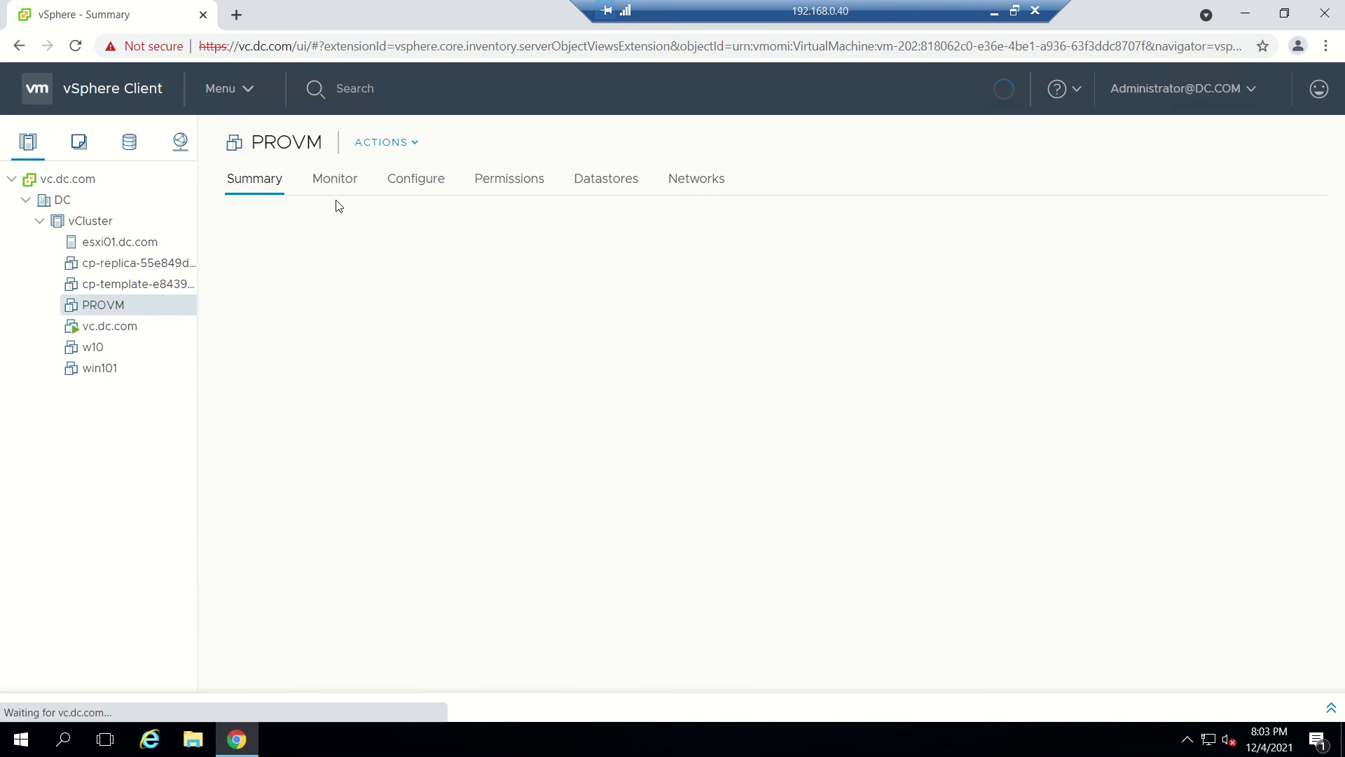
pyautogui.click(416, 145)
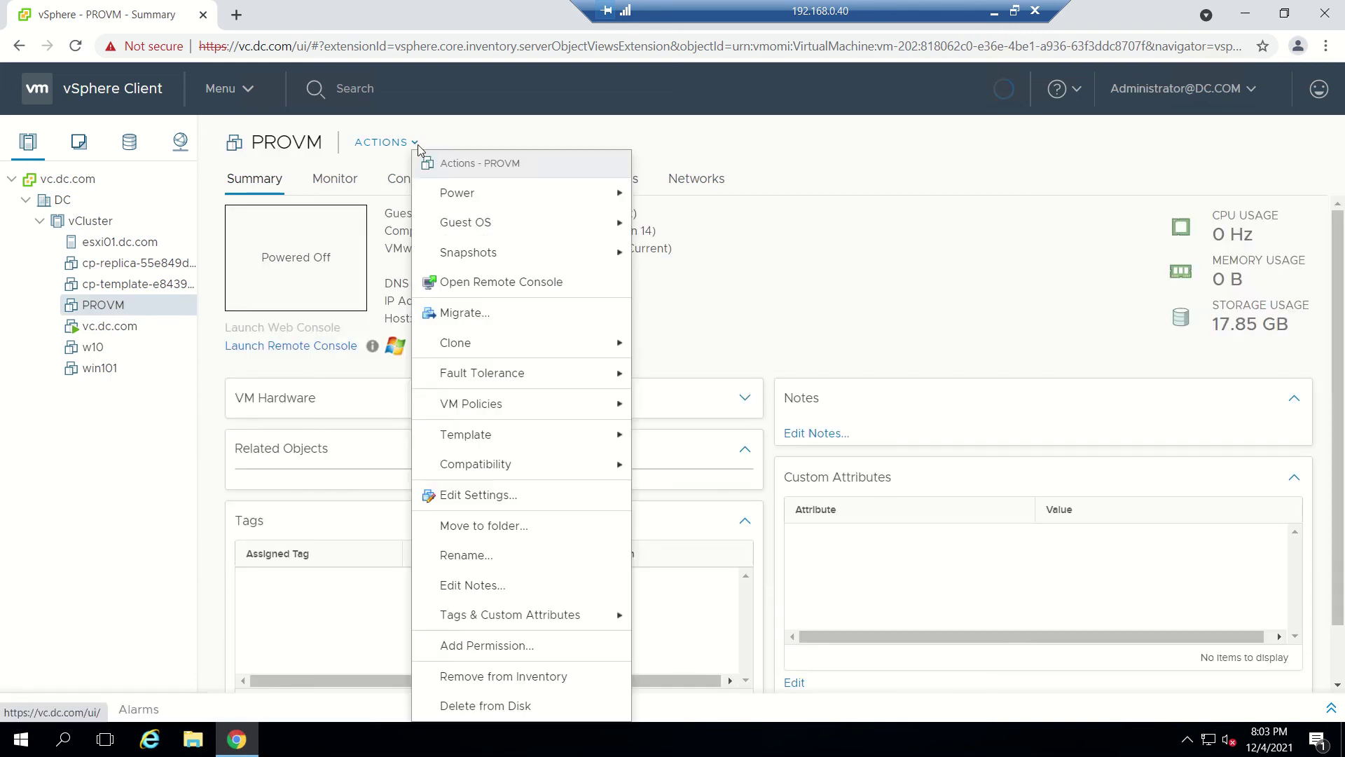
pyautogui.moveTo(471, 196)
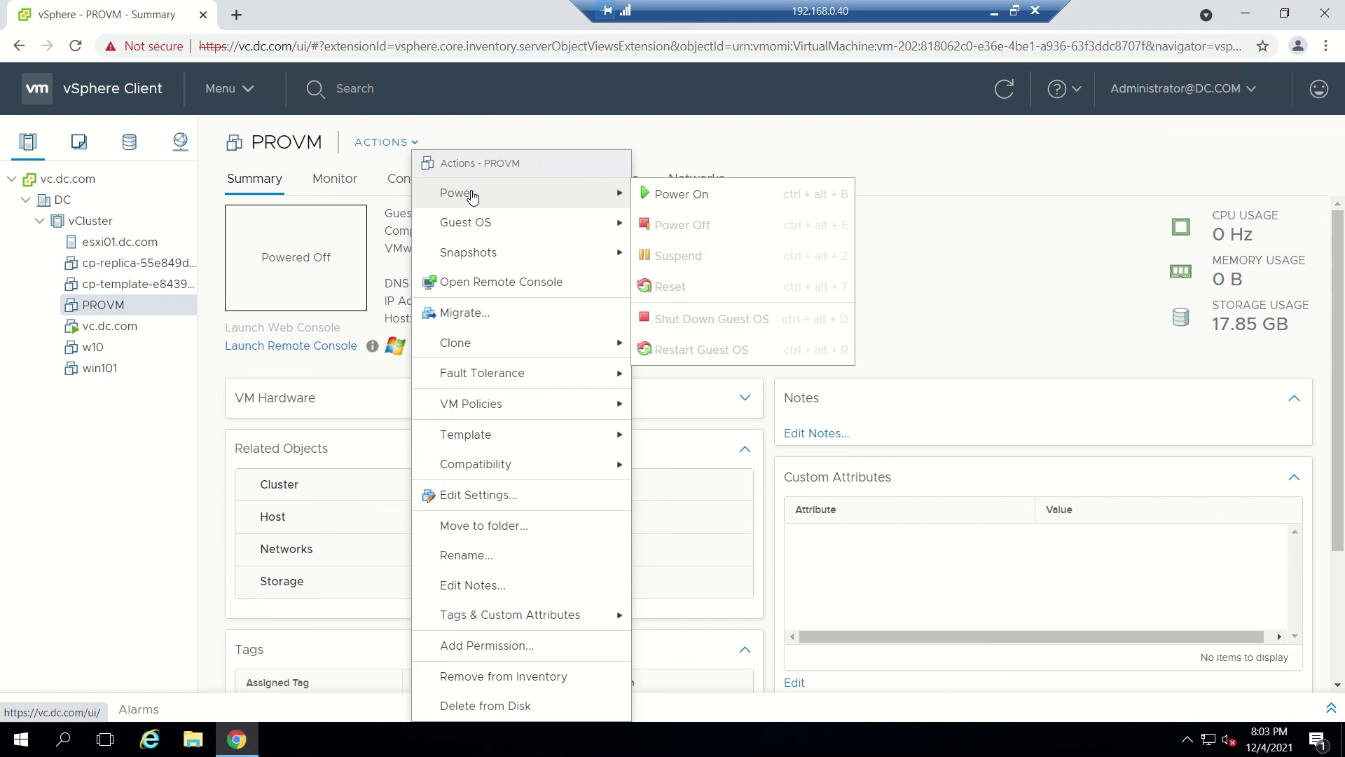
pyautogui.click(686, 193)
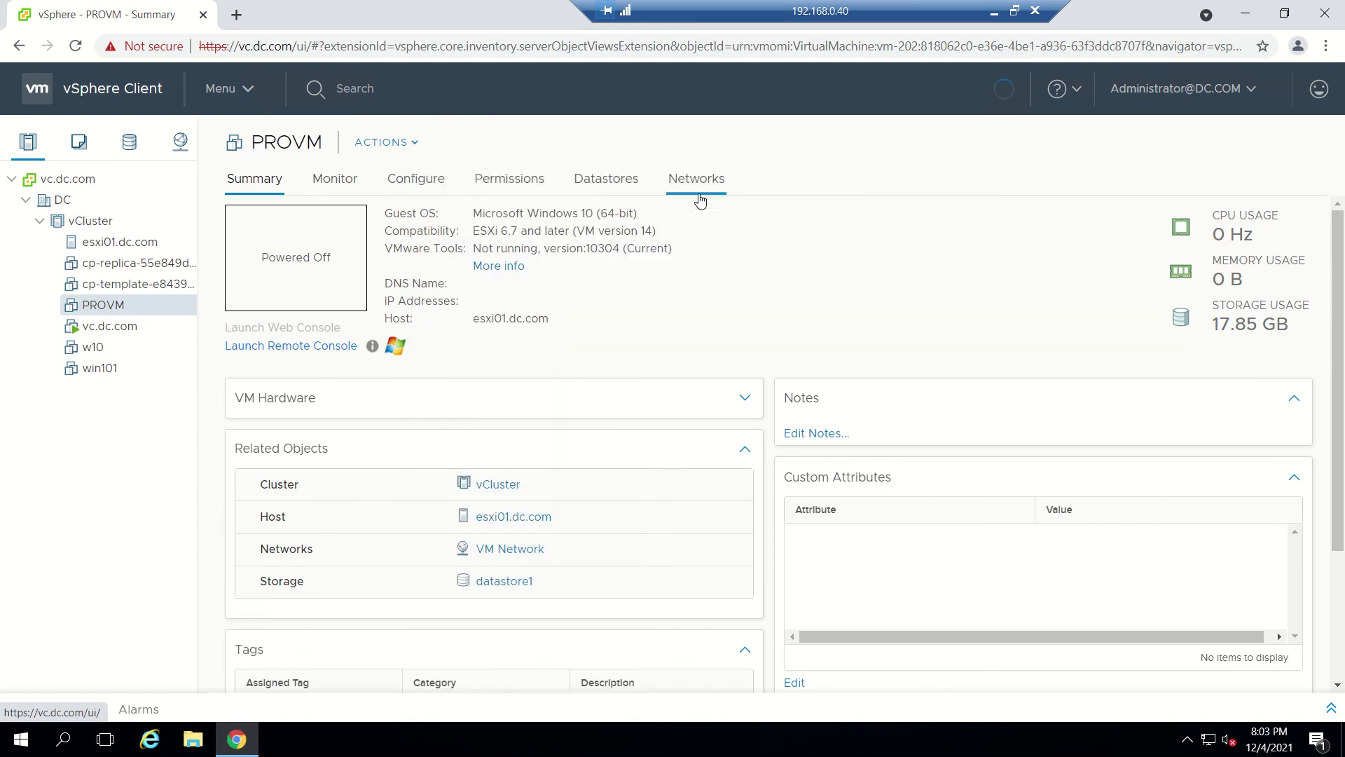
pyautogui.click(1249, 17)
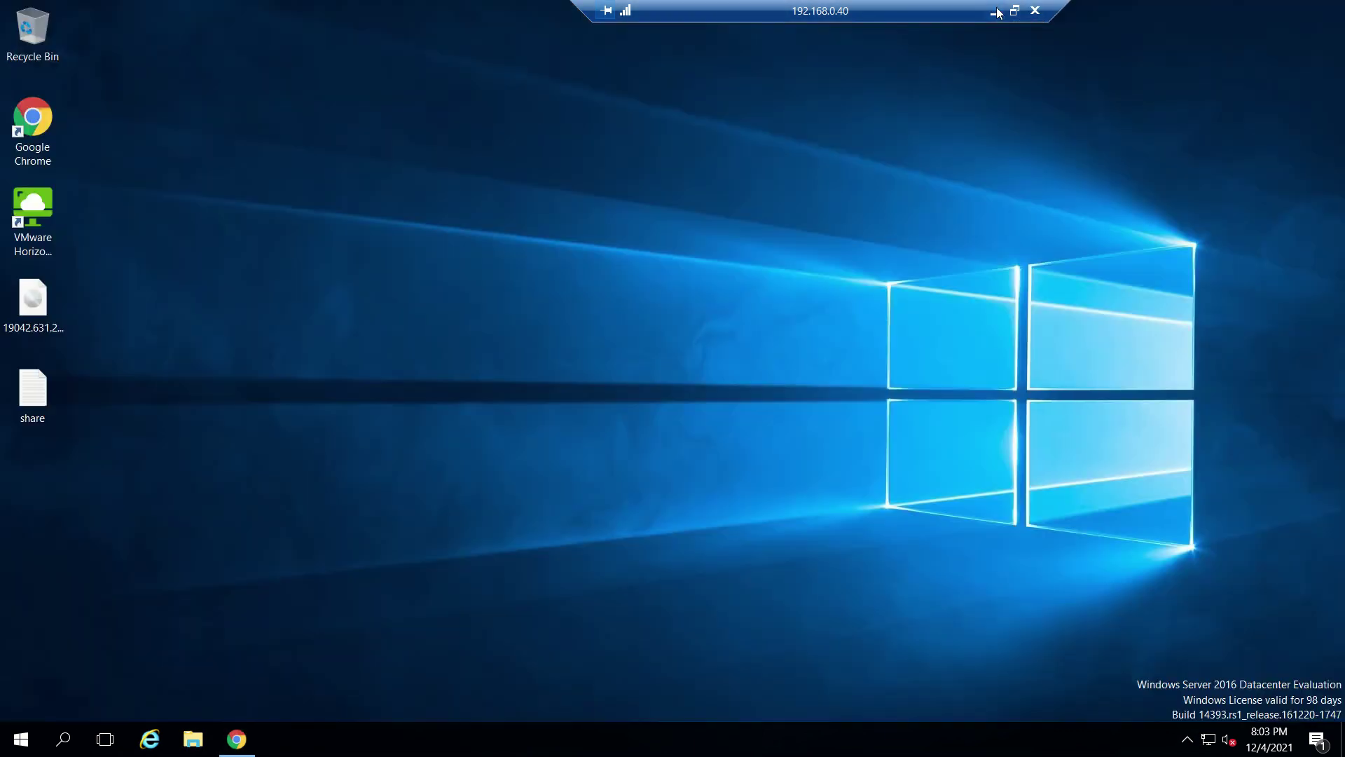
pyautogui.click(994, 11)
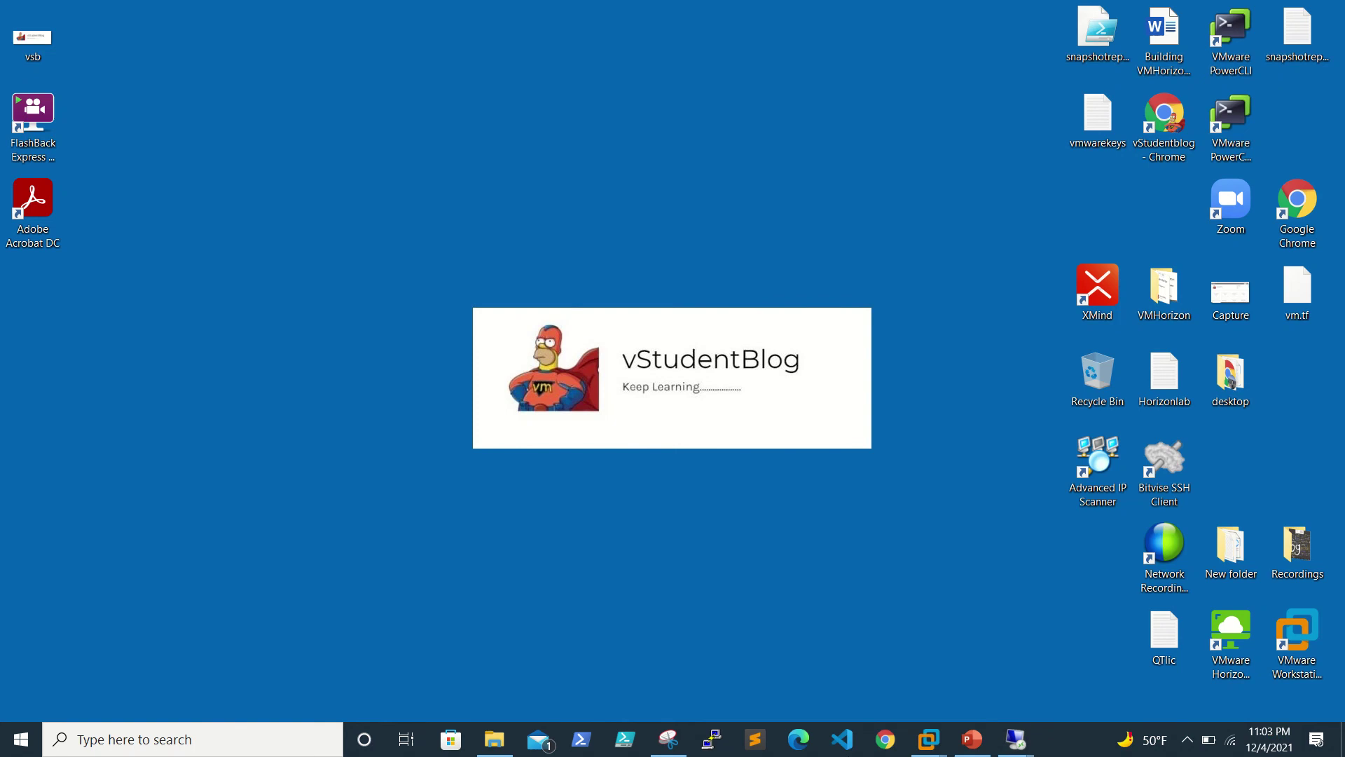
# Check the managed machines of App Volumes Manager in the 192.168.0.46 session and minimize the session
pyautogui.moveTo(1015, 739)
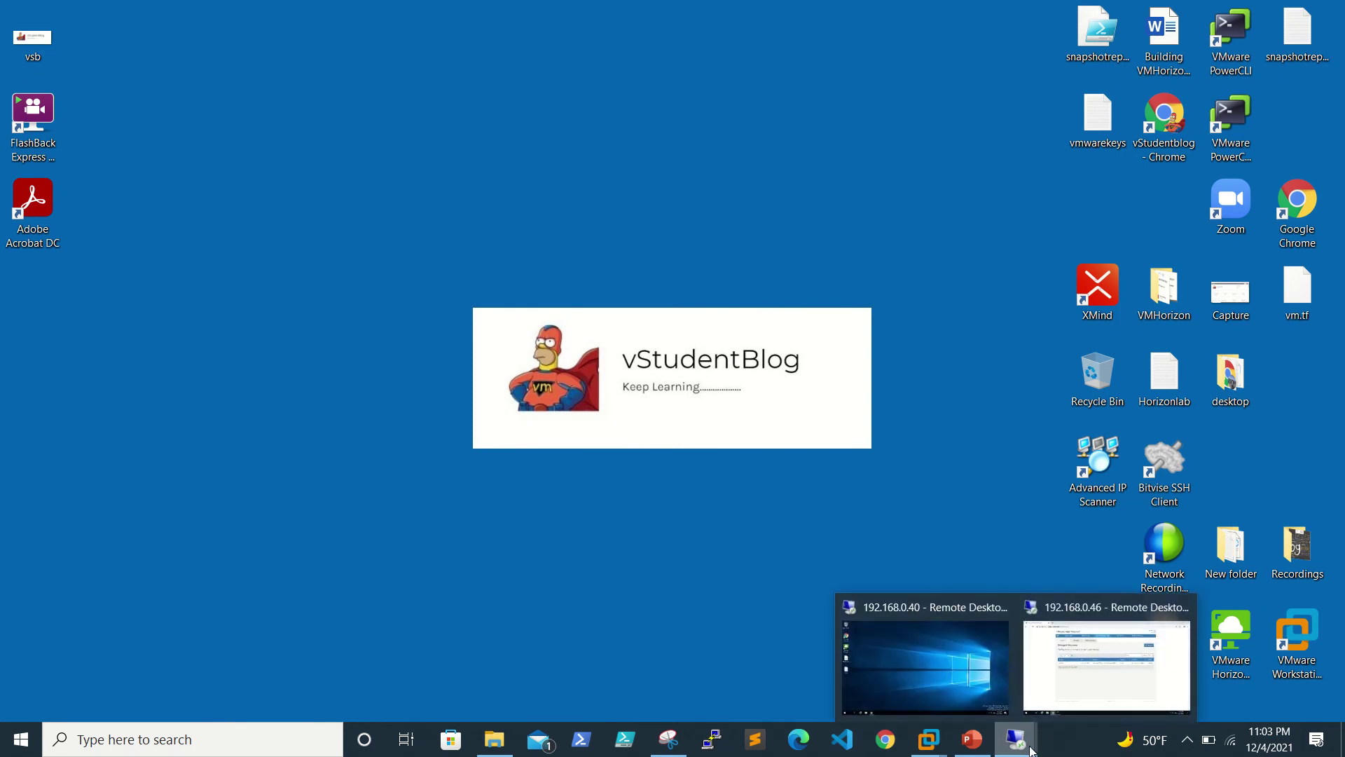
pyautogui.click(1114, 679)
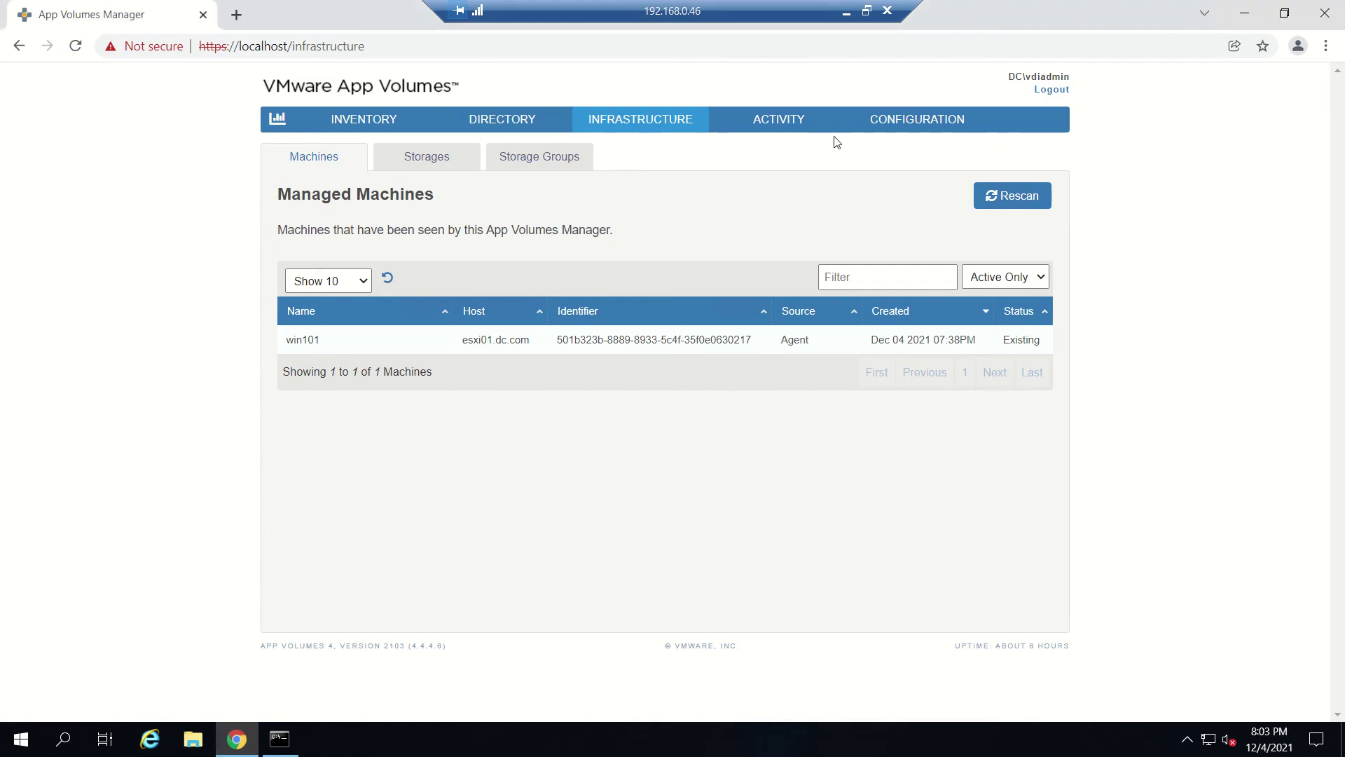
pyautogui.click(844, 11)
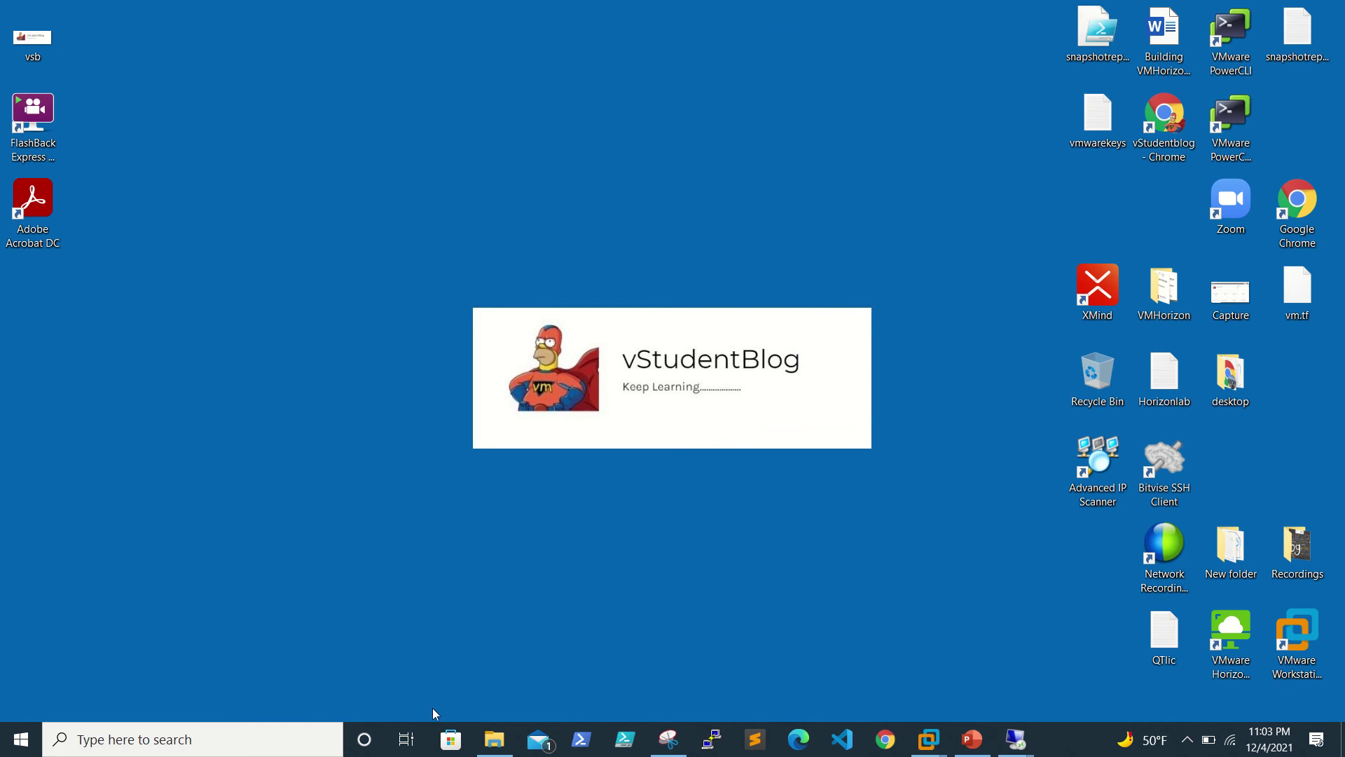
# Launch a new Remote Desktop Connection window on the local computer with the mstsc command
pyautogui.rightClick(16, 746)
pyautogui.click(109, 652)
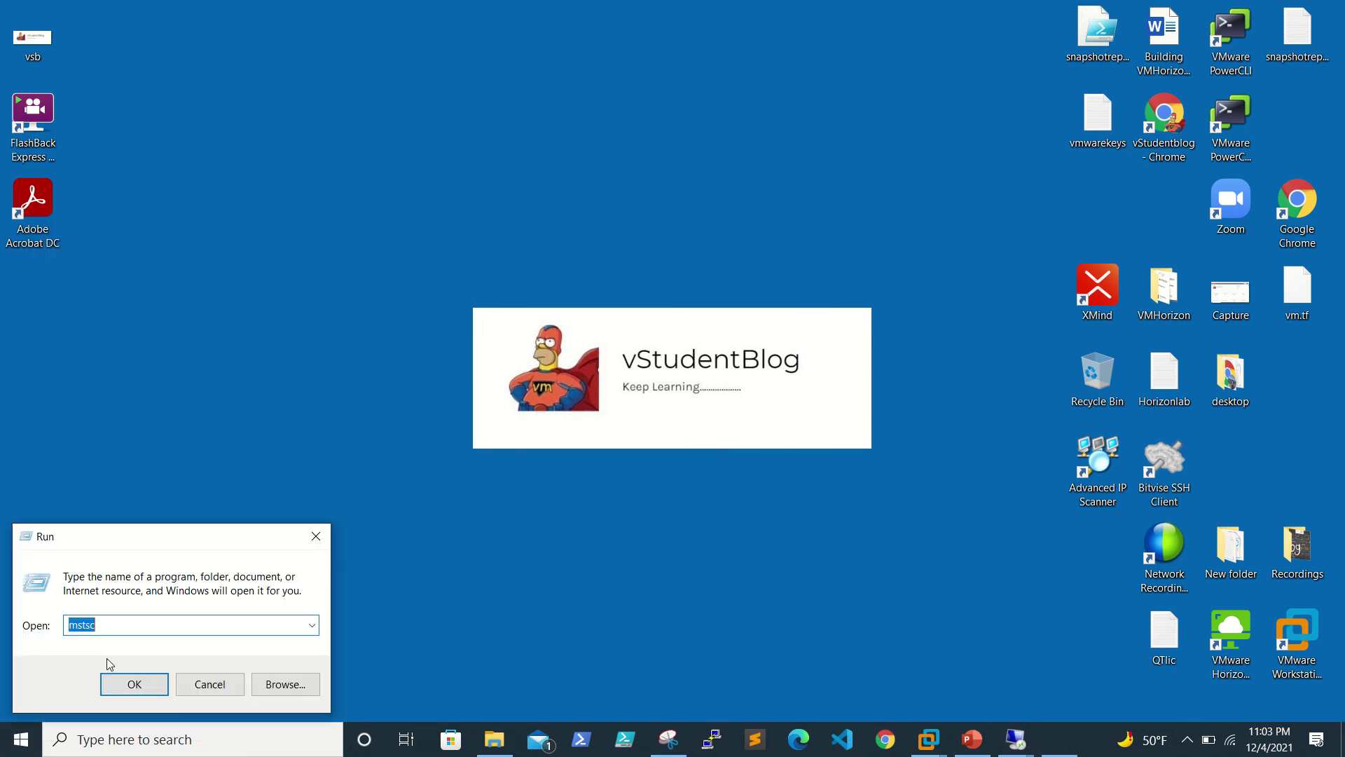
pyautogui.press('Return')
pyautogui.write('cs')
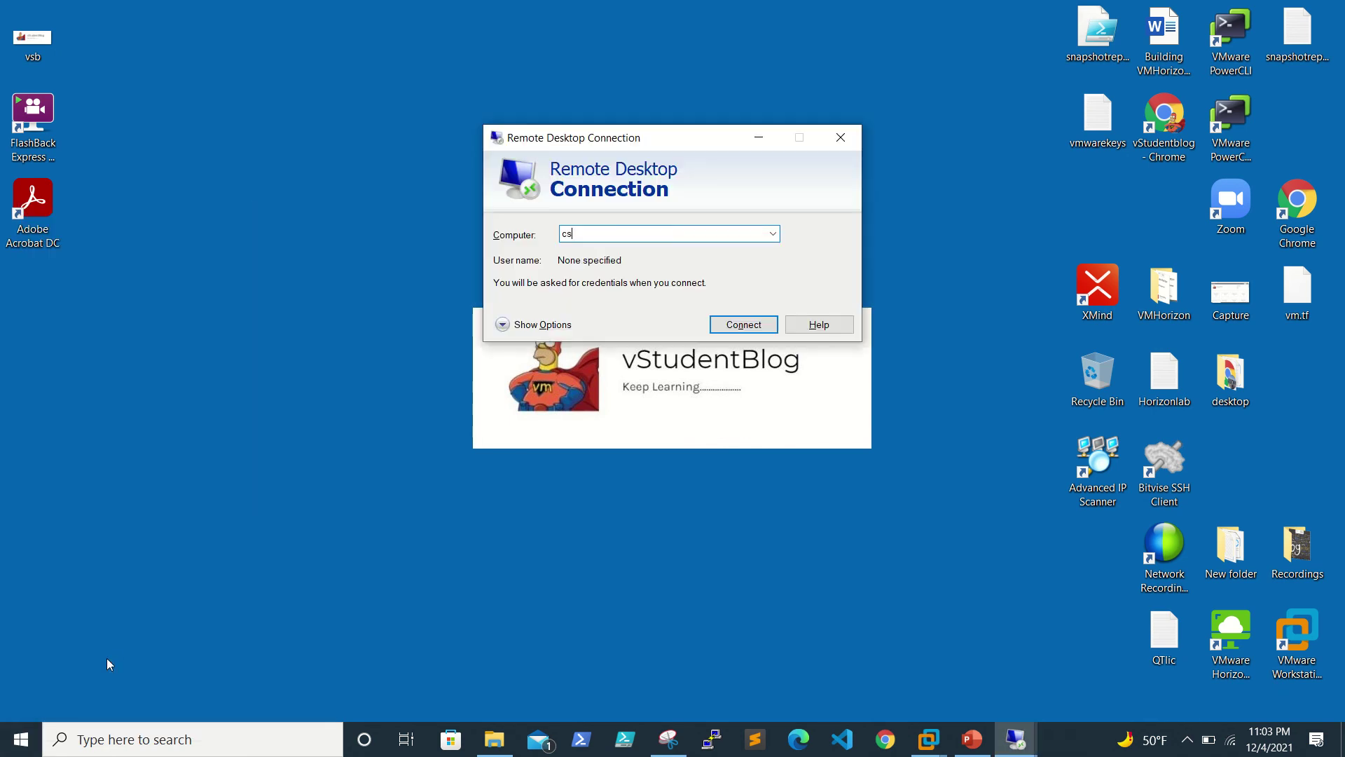
pyautogui.press('BackSpace')
pyautogui.press('BackSpace')
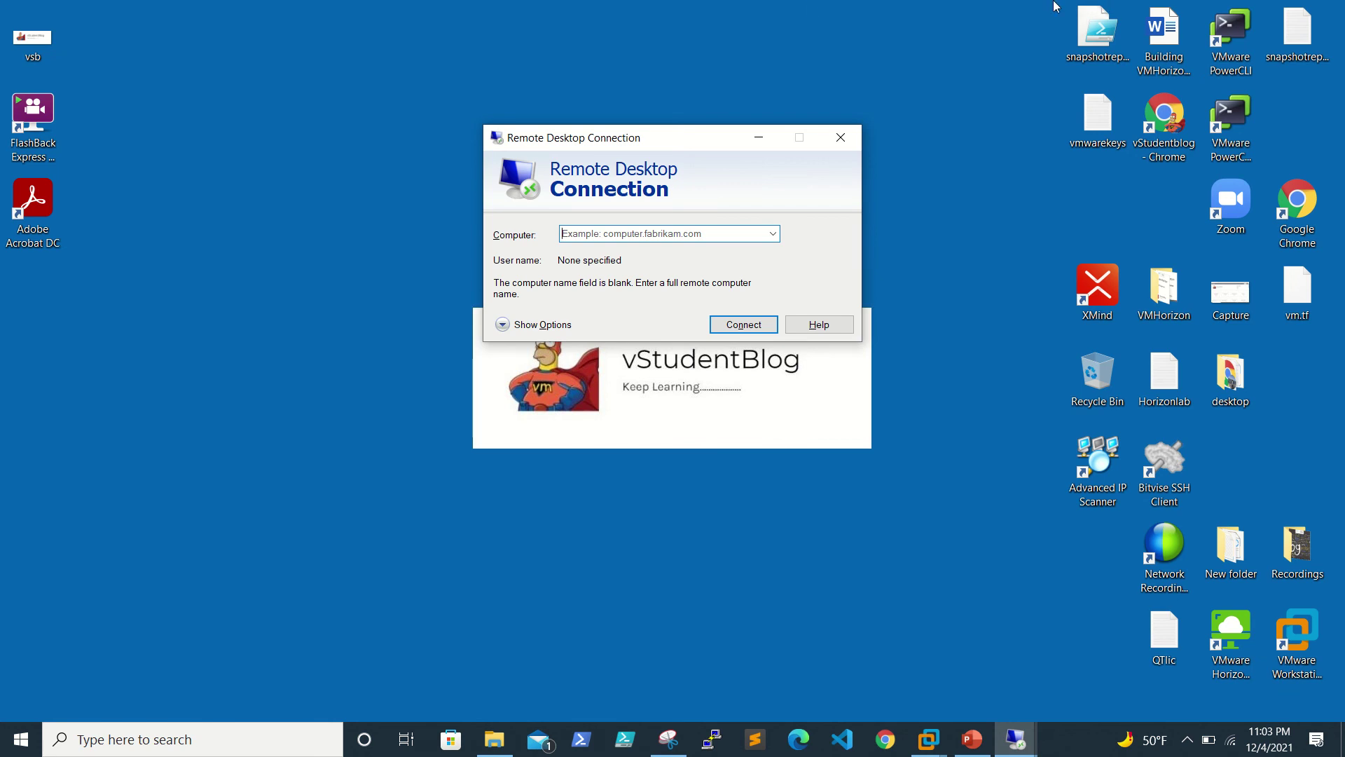
pyautogui.moveTo(1058, 6)
pyautogui.moveTo(594, 1)
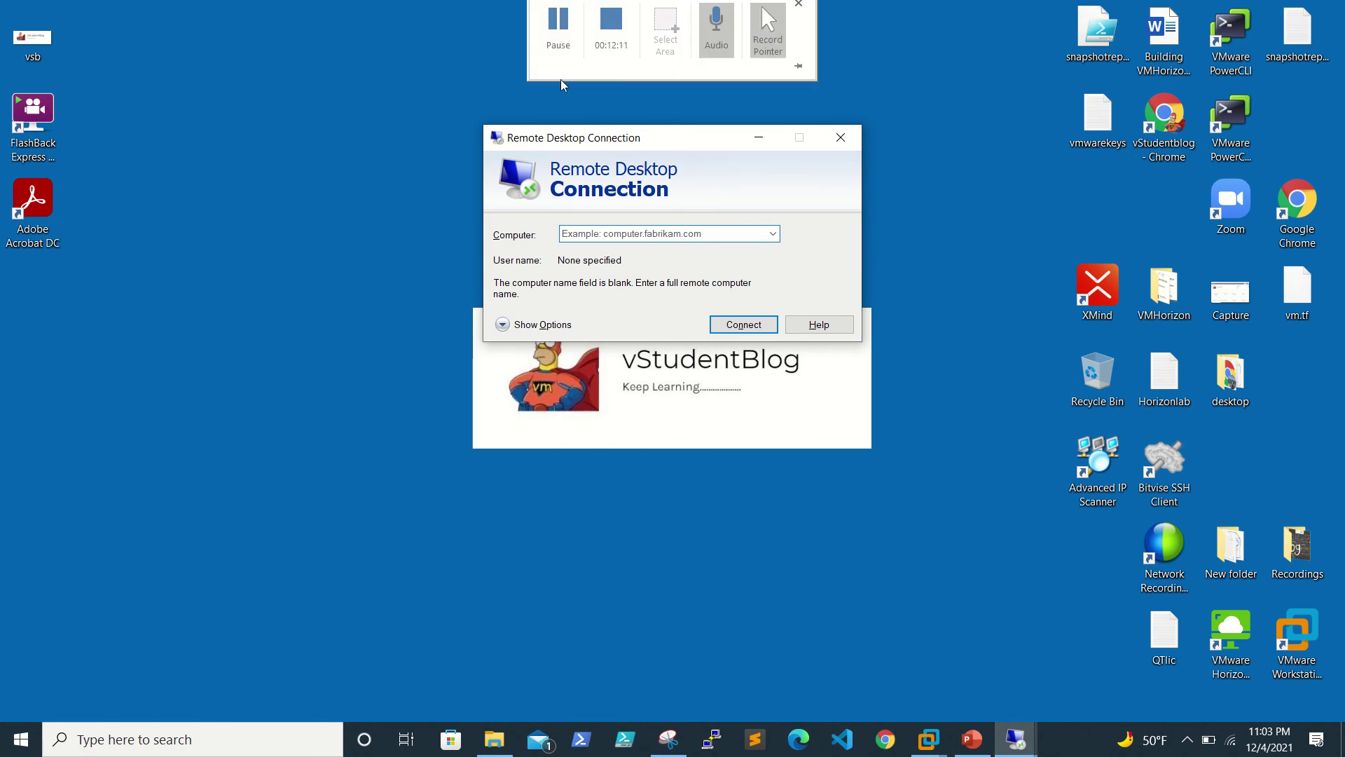
pyautogui.click(566, 28)
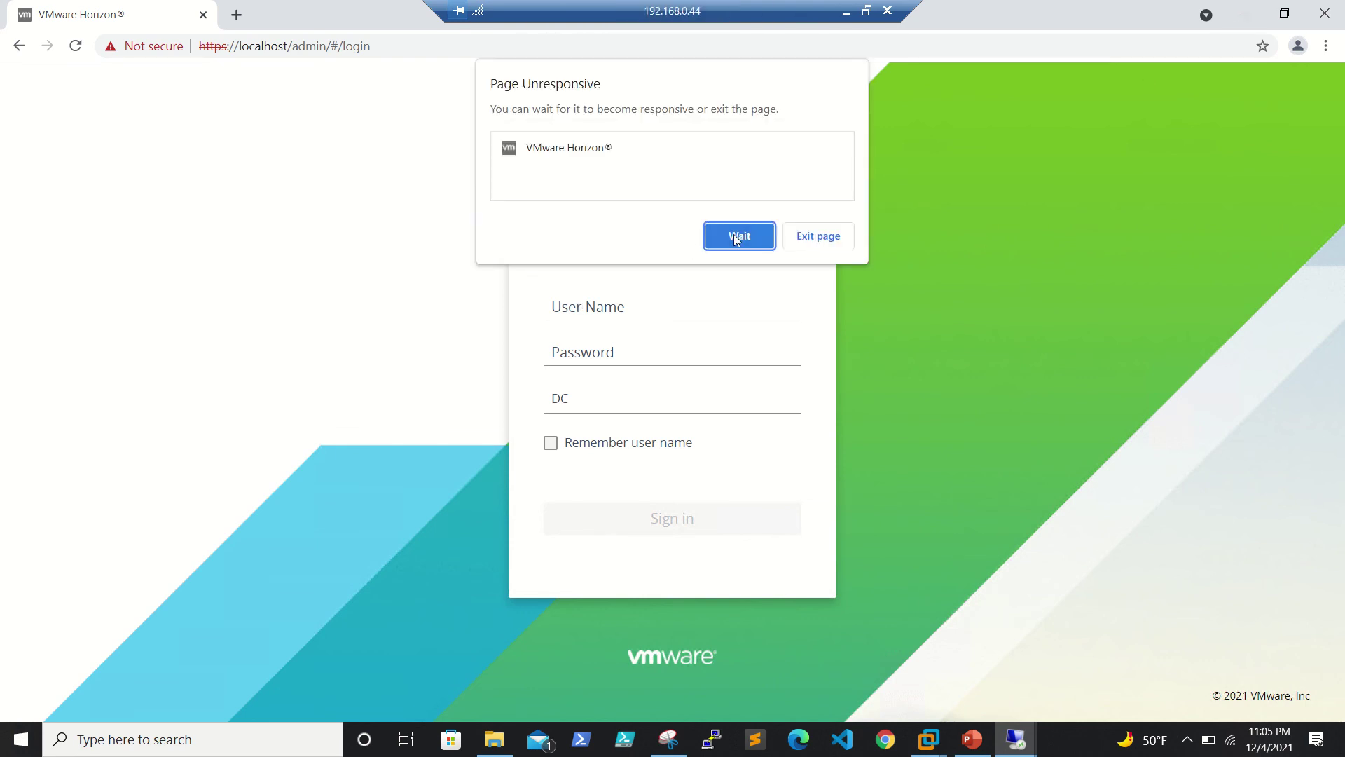
# Keep waiting for the unresponsive Horizon page, and sign in as vdiadmin with the account password in domain DC
pyautogui.click(739, 237)
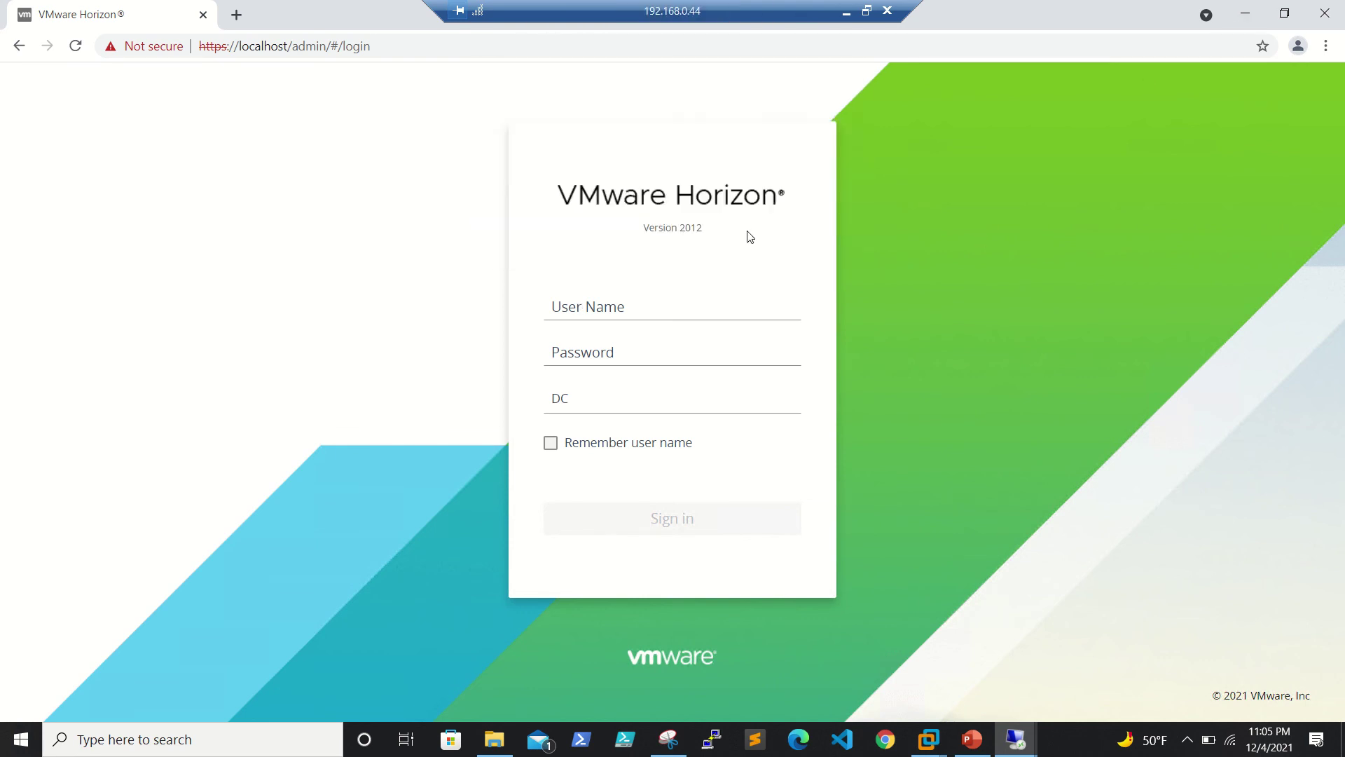
pyautogui.click(587, 311)
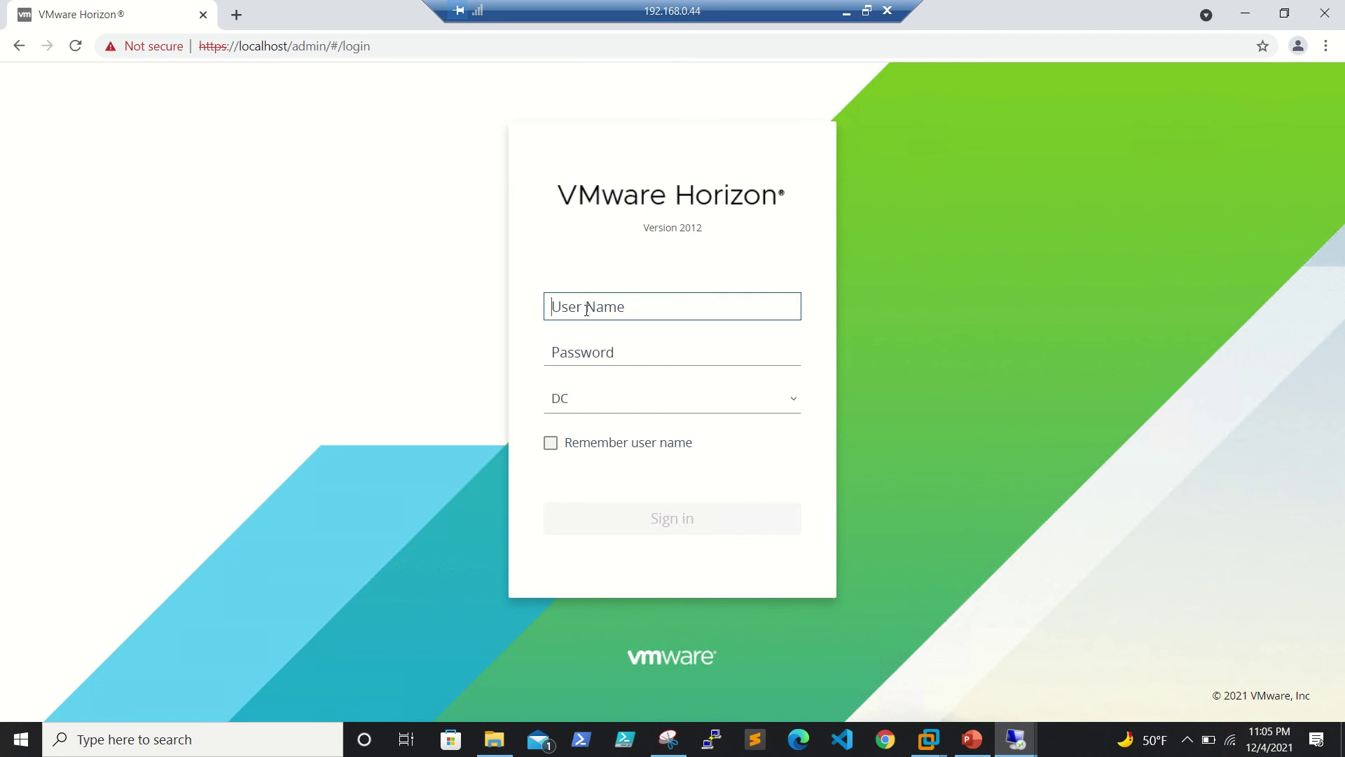
pyautogui.write('vdiadmin')
pyautogui.press('Tab')
pyautogui.write('•')
pyautogui.press('BackSpace')
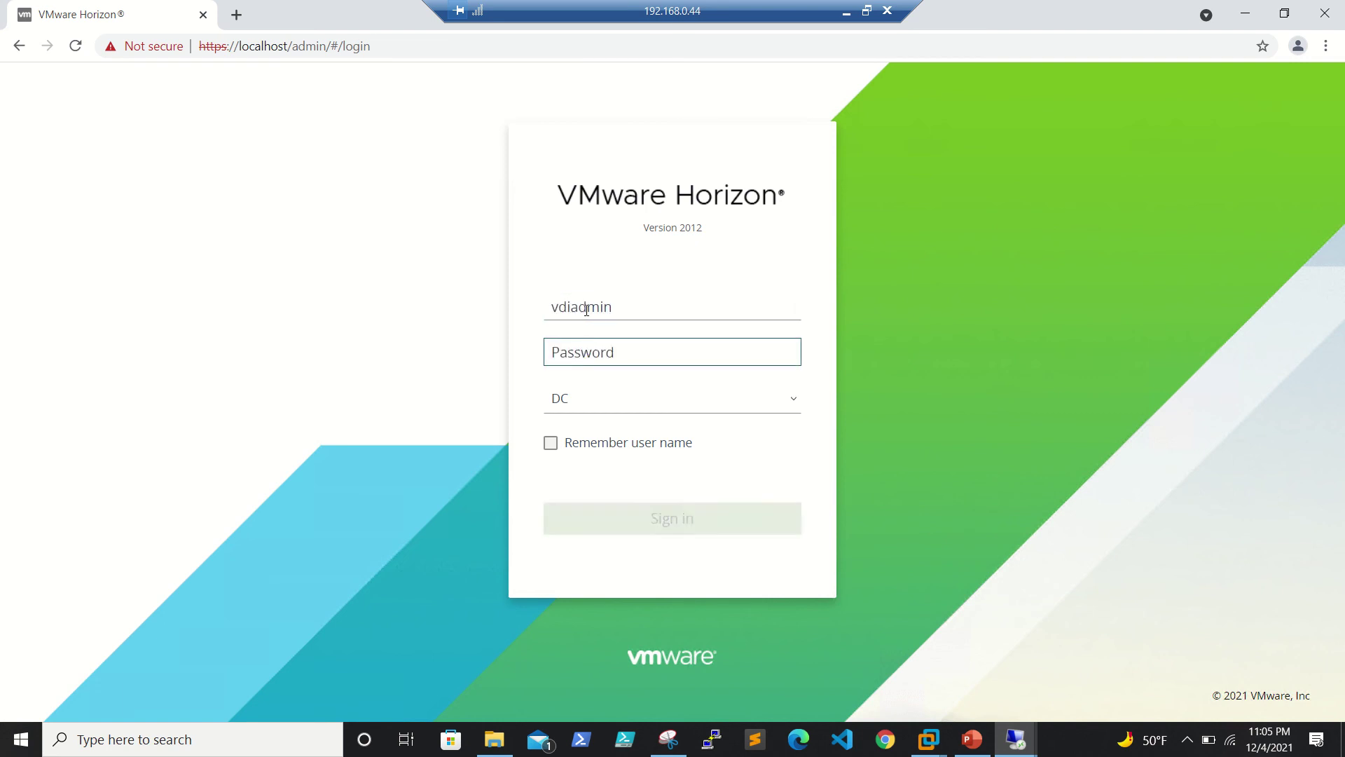
pyautogui.write('••••••••')
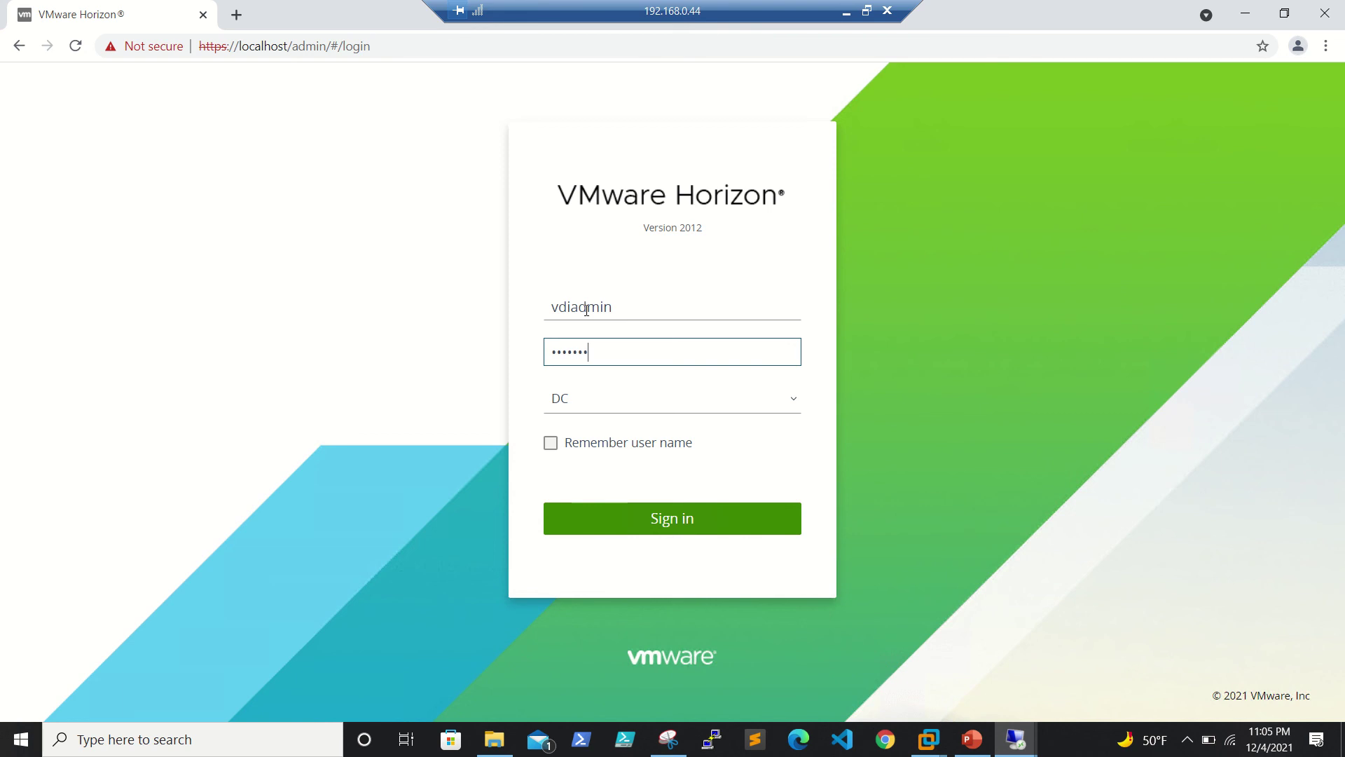
pyautogui.press('Return')
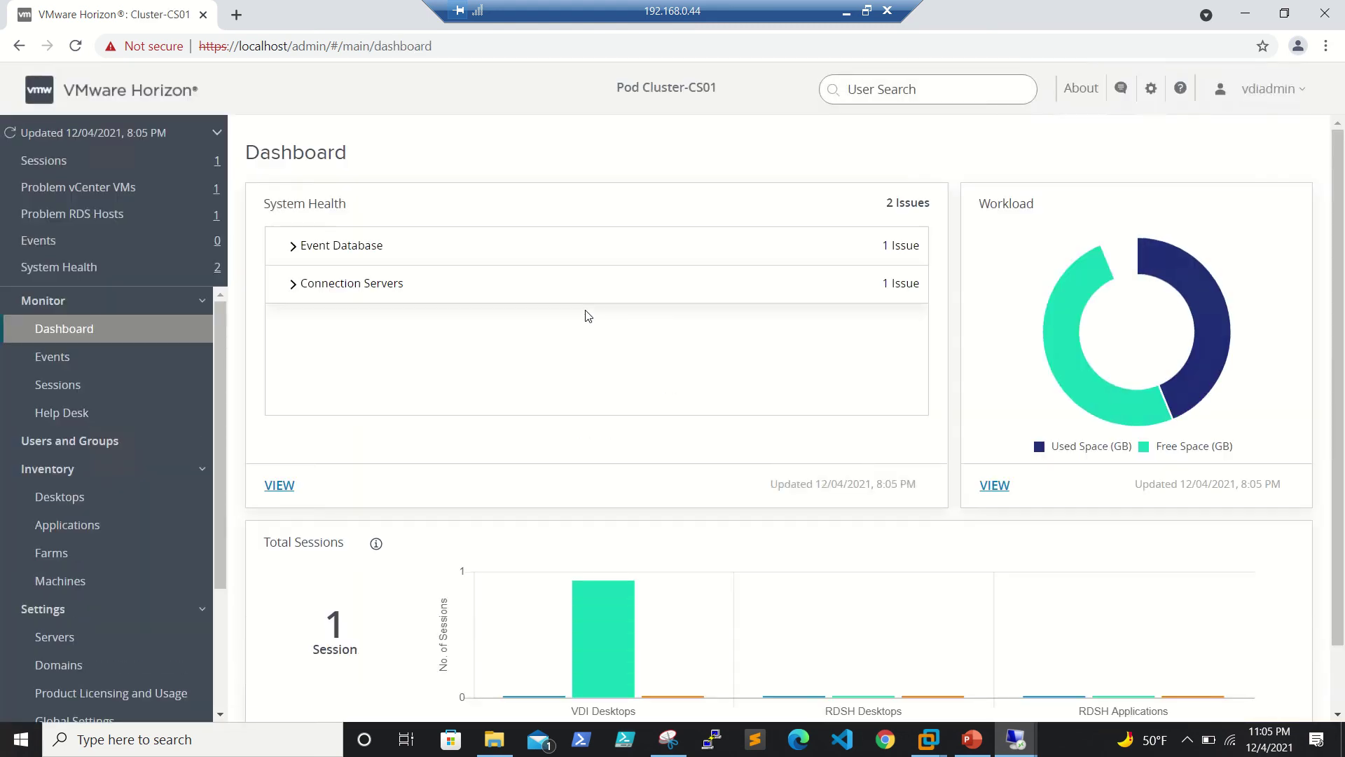
# Open the summary of the w10floatingpool desktop pool from the Horizon desktop inventory
pyautogui.click(73, 499)
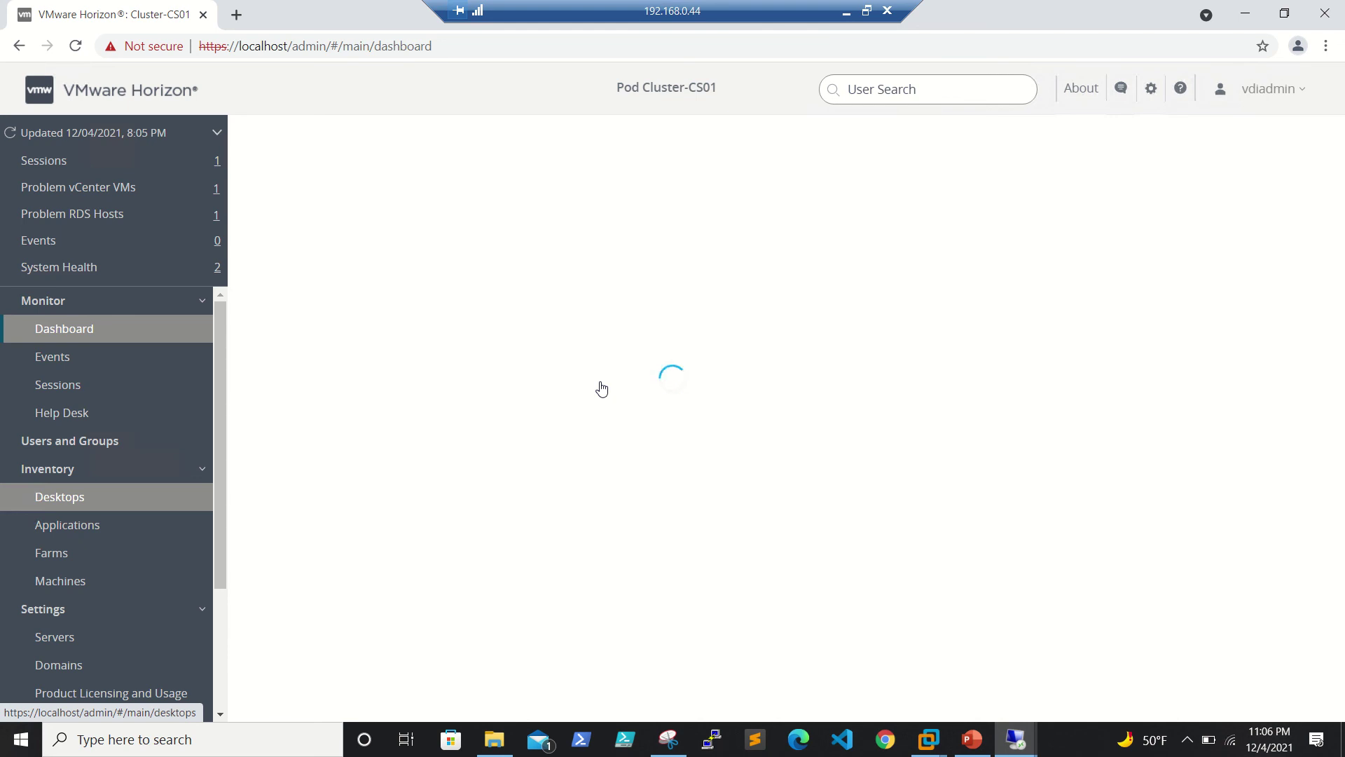
pyautogui.moveTo(761, 19)
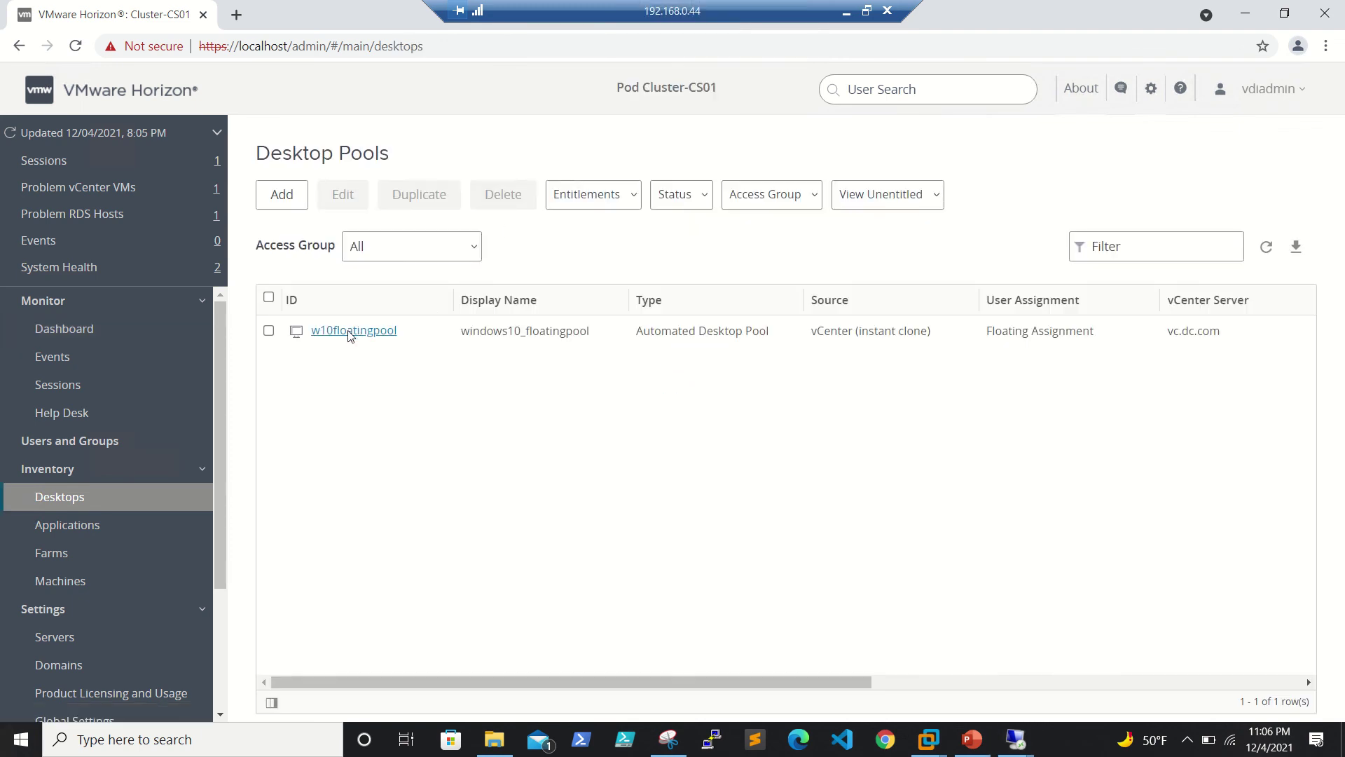
pyautogui.click(348, 334)
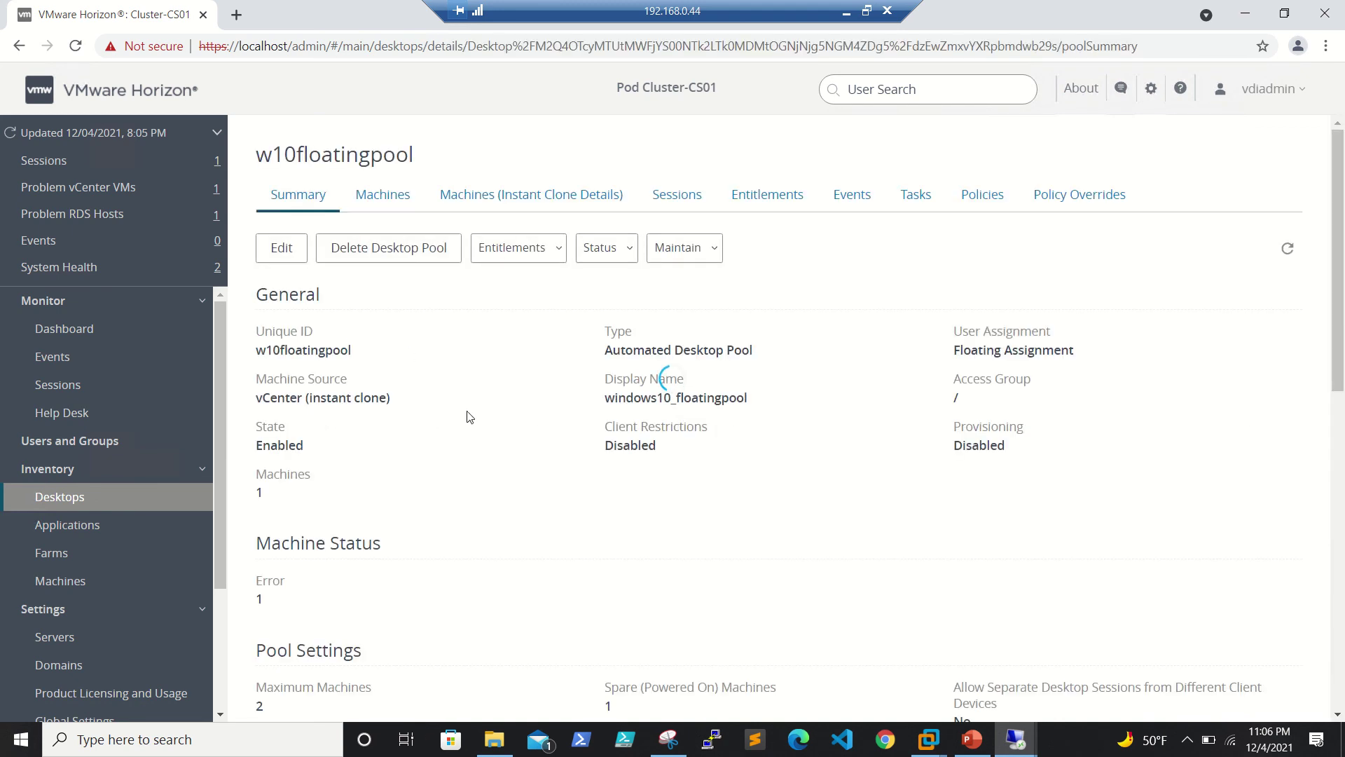
# Examine the pool's settings and vCenter Server details, including the full paths of the current golden image and snapshot
pyautogui.scroll(-5, 455, 443)
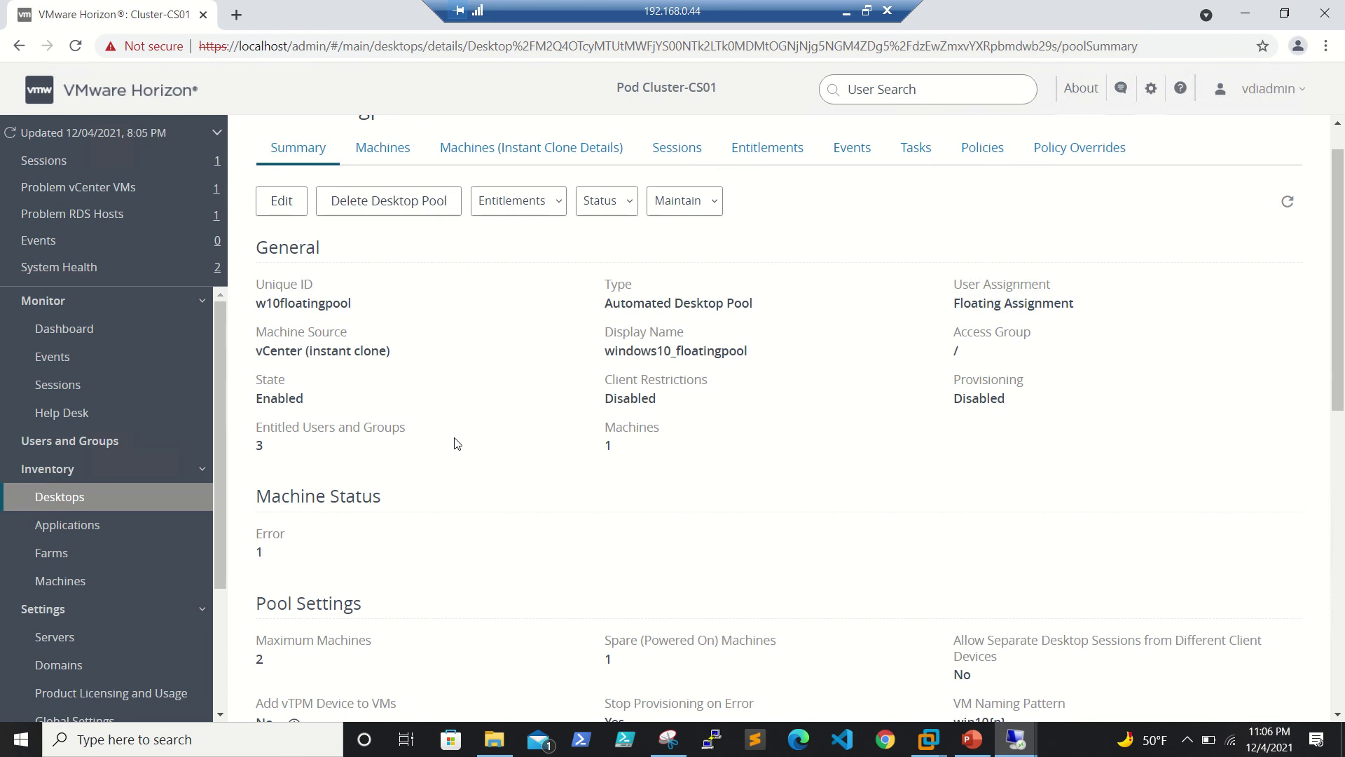
pyautogui.scroll(-6, 455, 442)
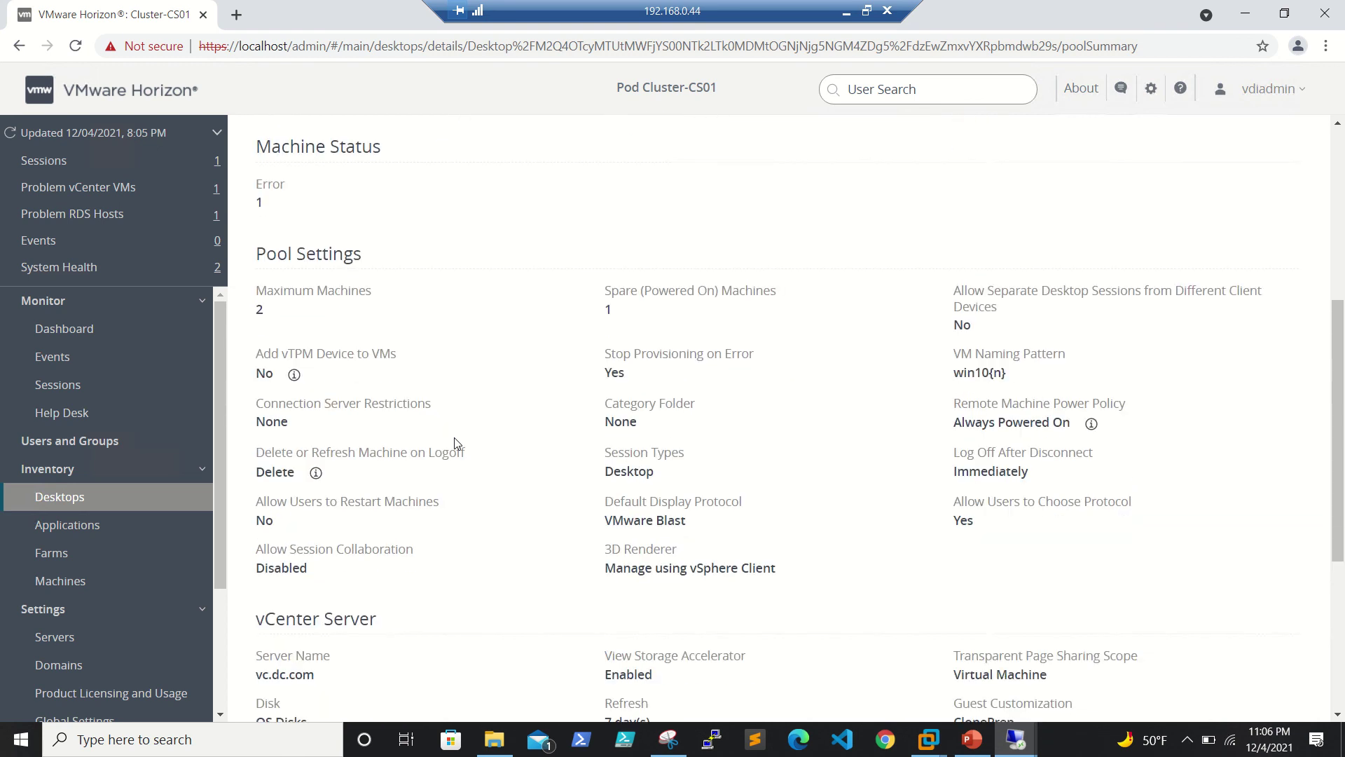
pyautogui.scroll(4, 455, 442)
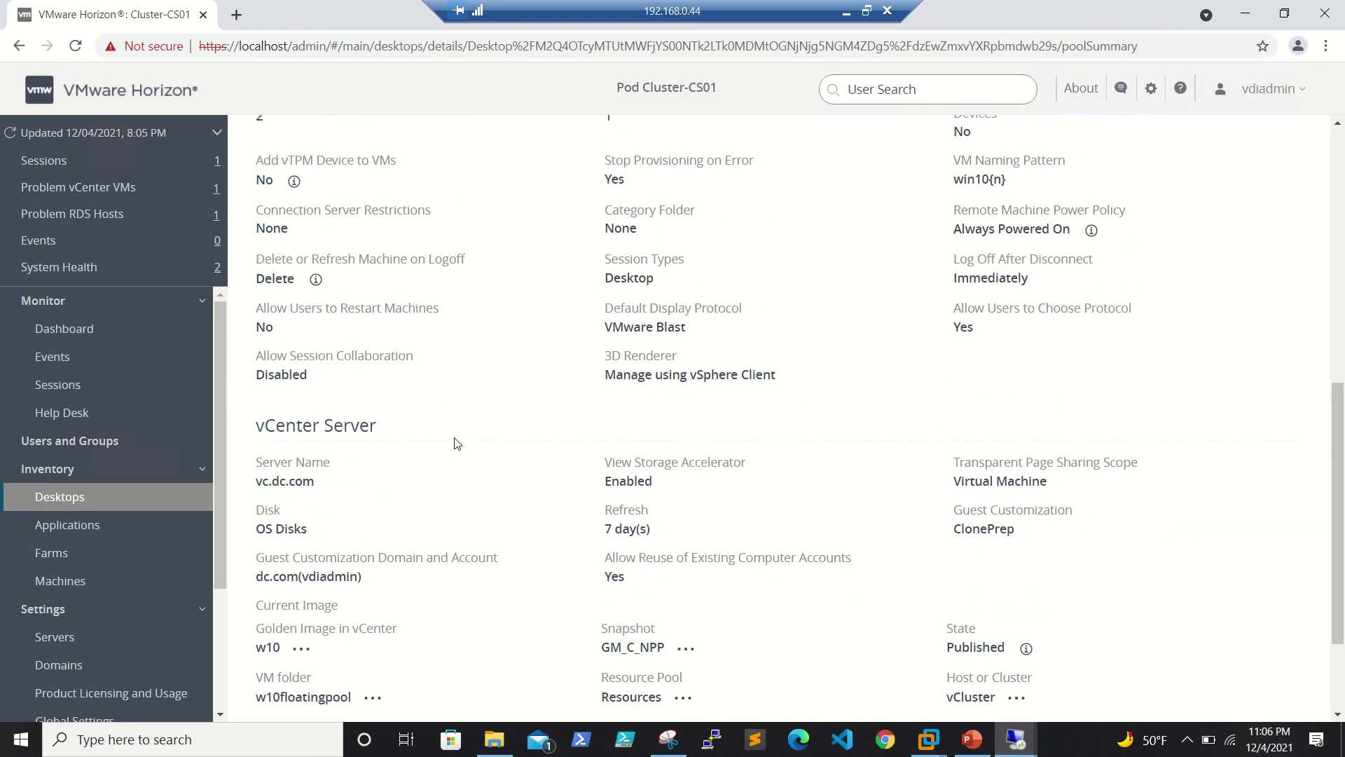
pyautogui.scroll(-3, 455, 442)
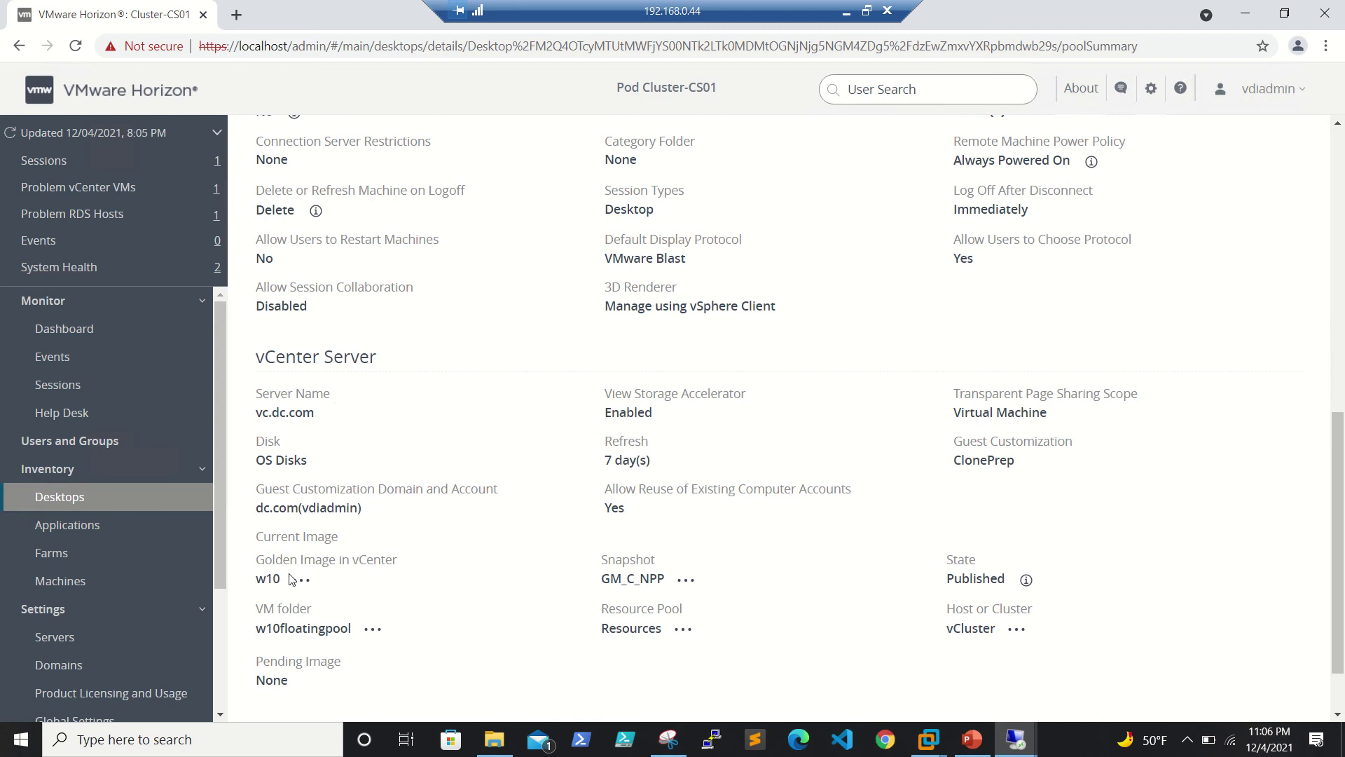
pyautogui.click(307, 585)
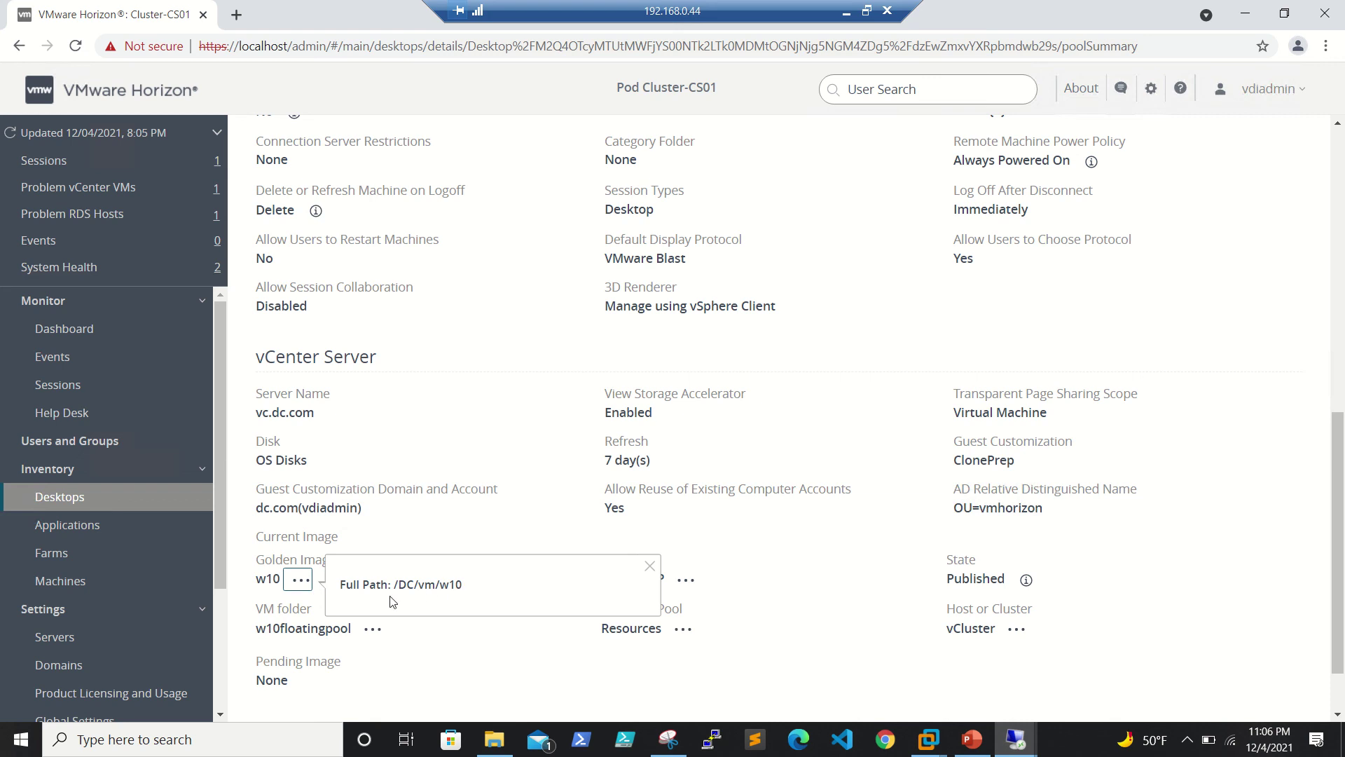
pyautogui.click(463, 656)
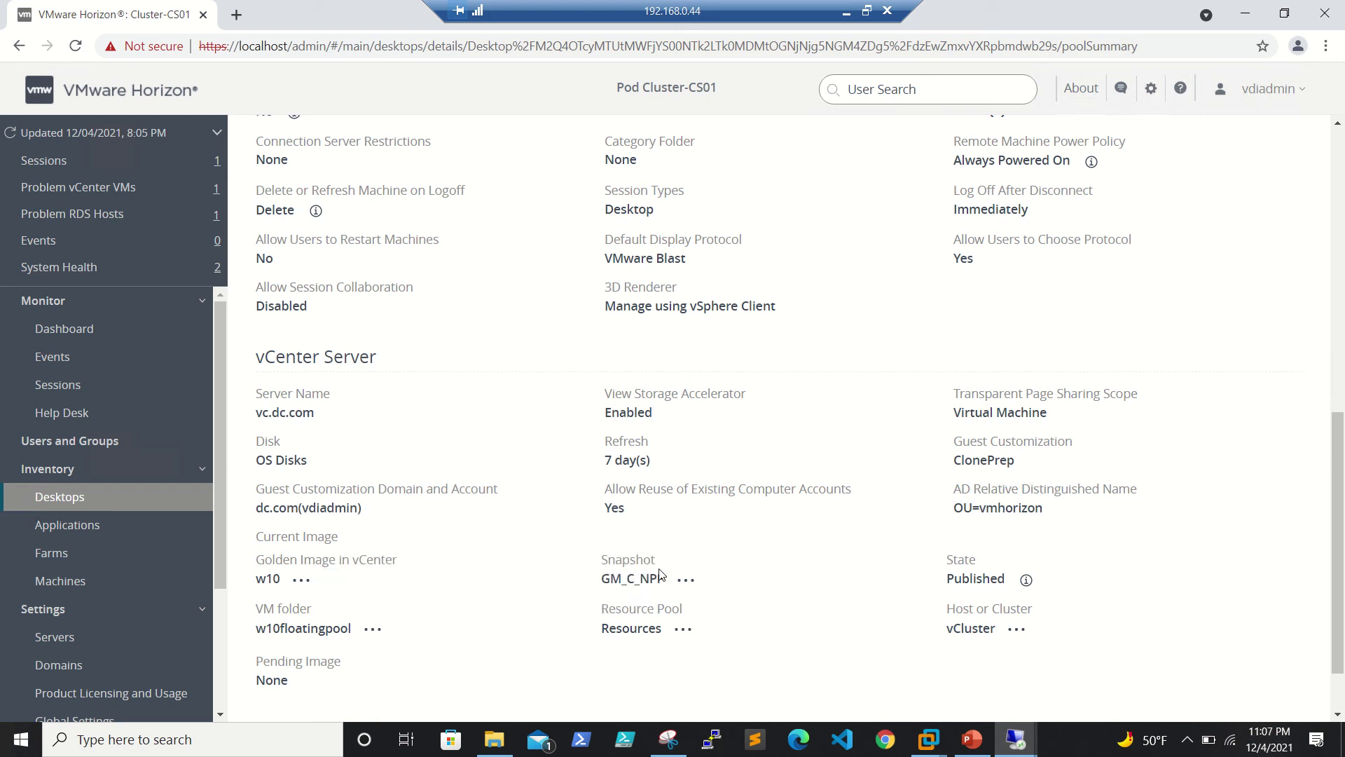
pyautogui.click(685, 580)
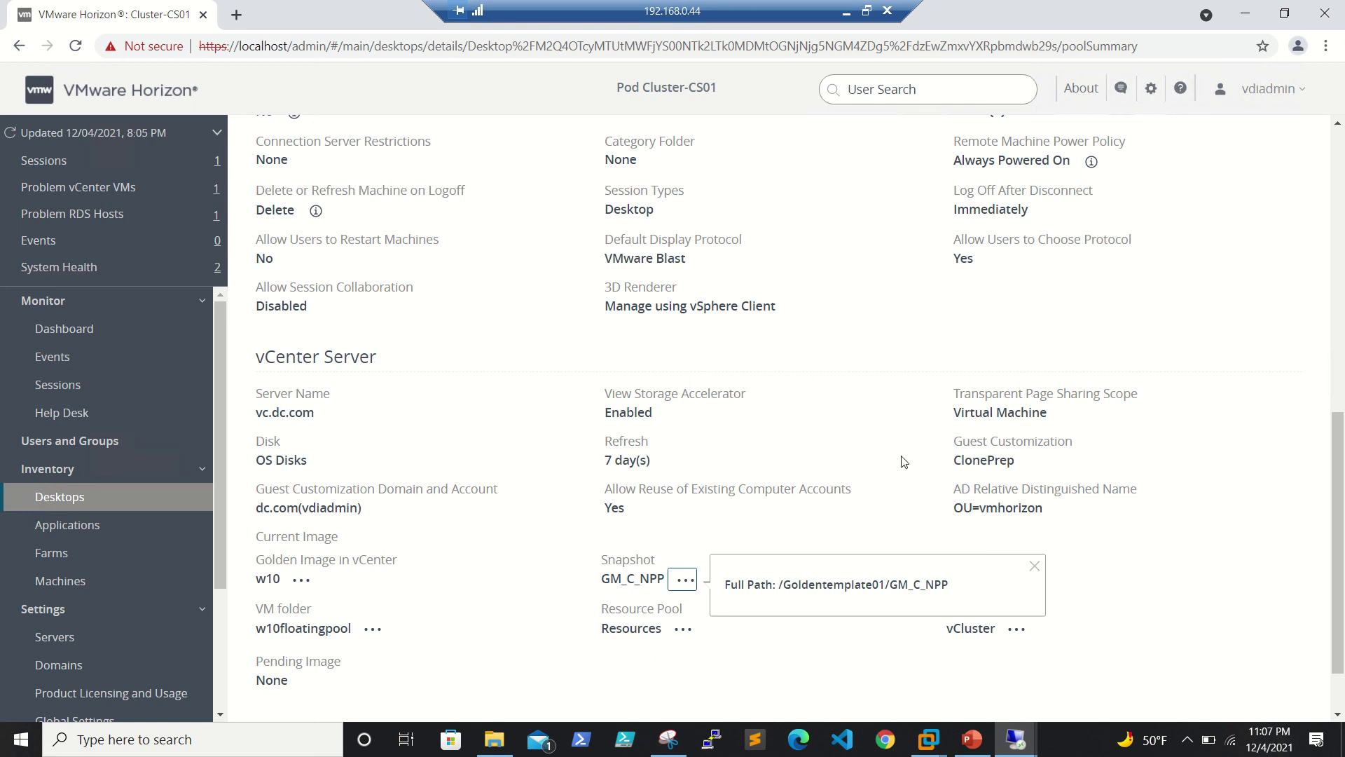
pyautogui.click(859, 501)
# Start scheduling a maintenance push image for the w10floatingpool pool, choosing the GoldenImage_AppVOL snapshot of /DC/vm/w10
pyautogui.scroll(10, 859, 501)
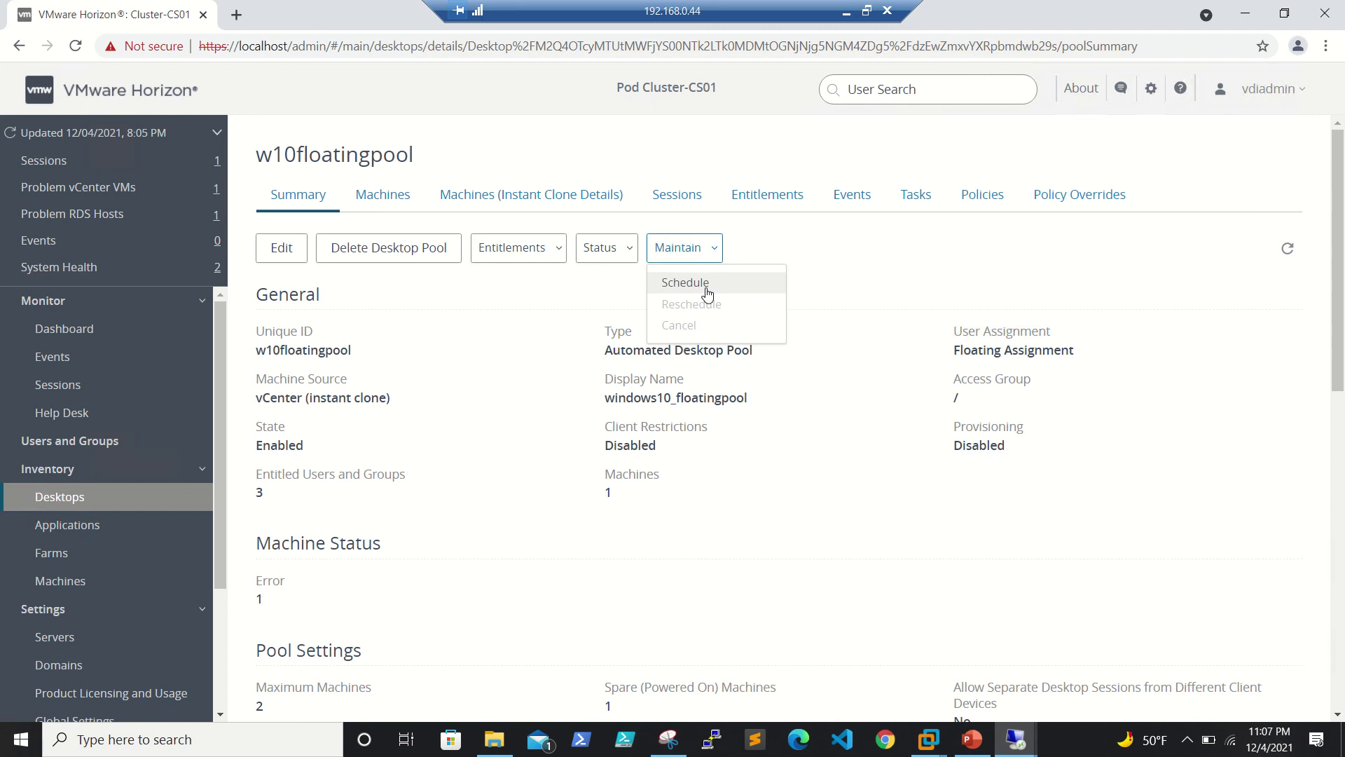
pyautogui.click(707, 293)
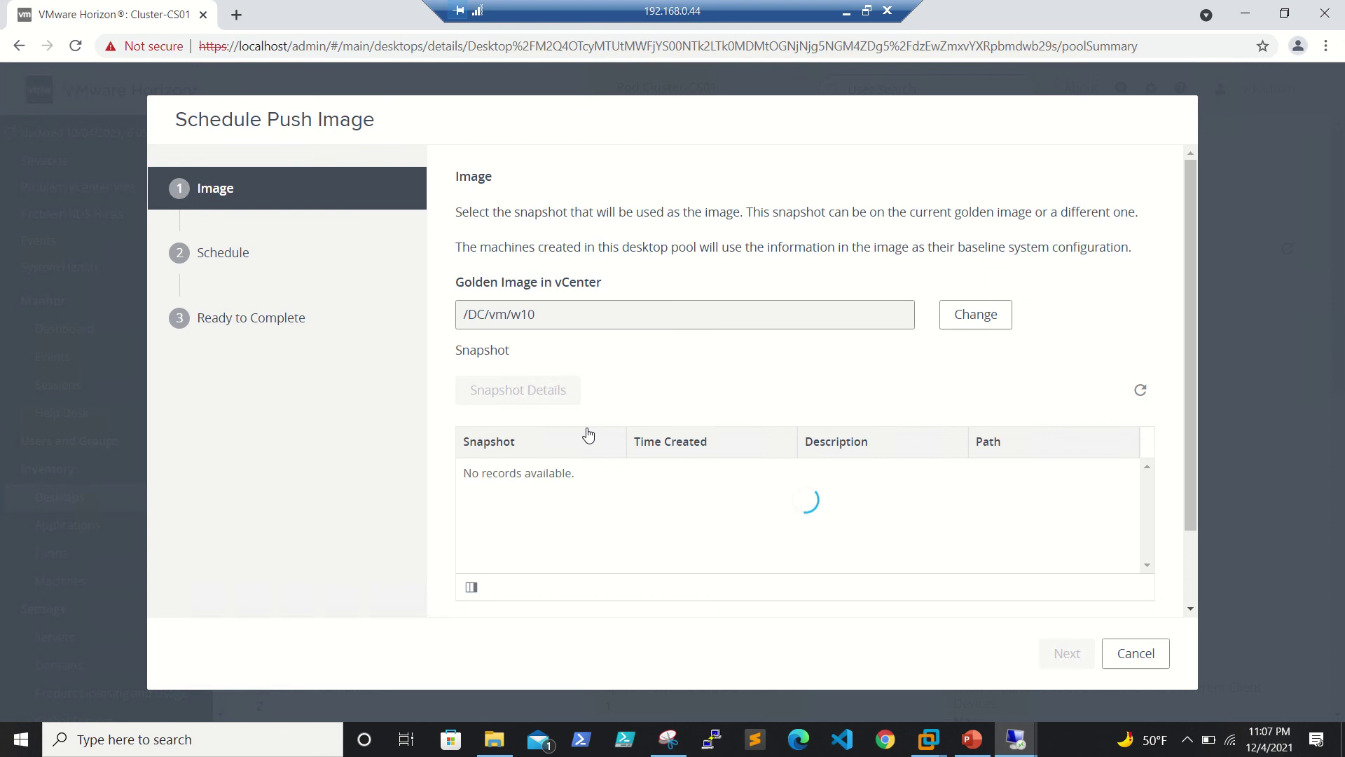
pyautogui.moveTo(600, 7)
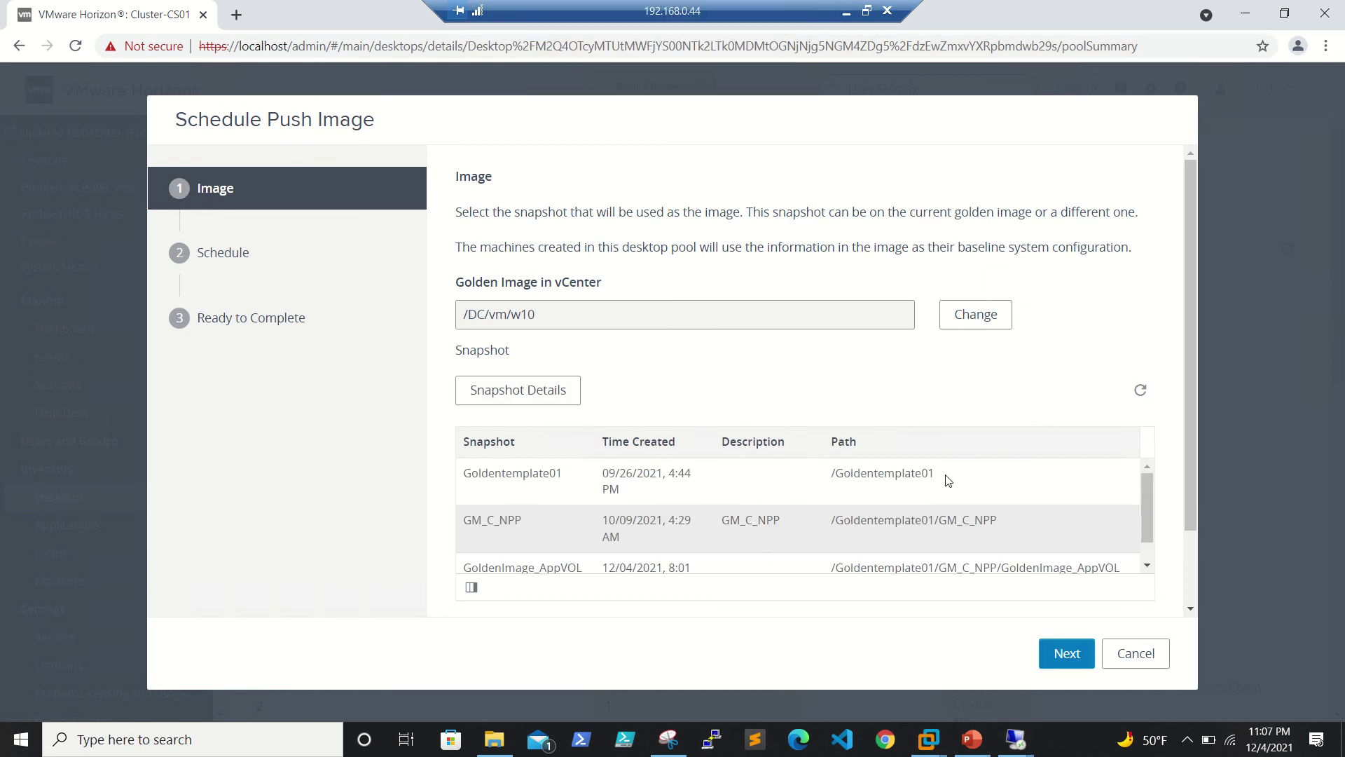
pyautogui.click(1147, 565)
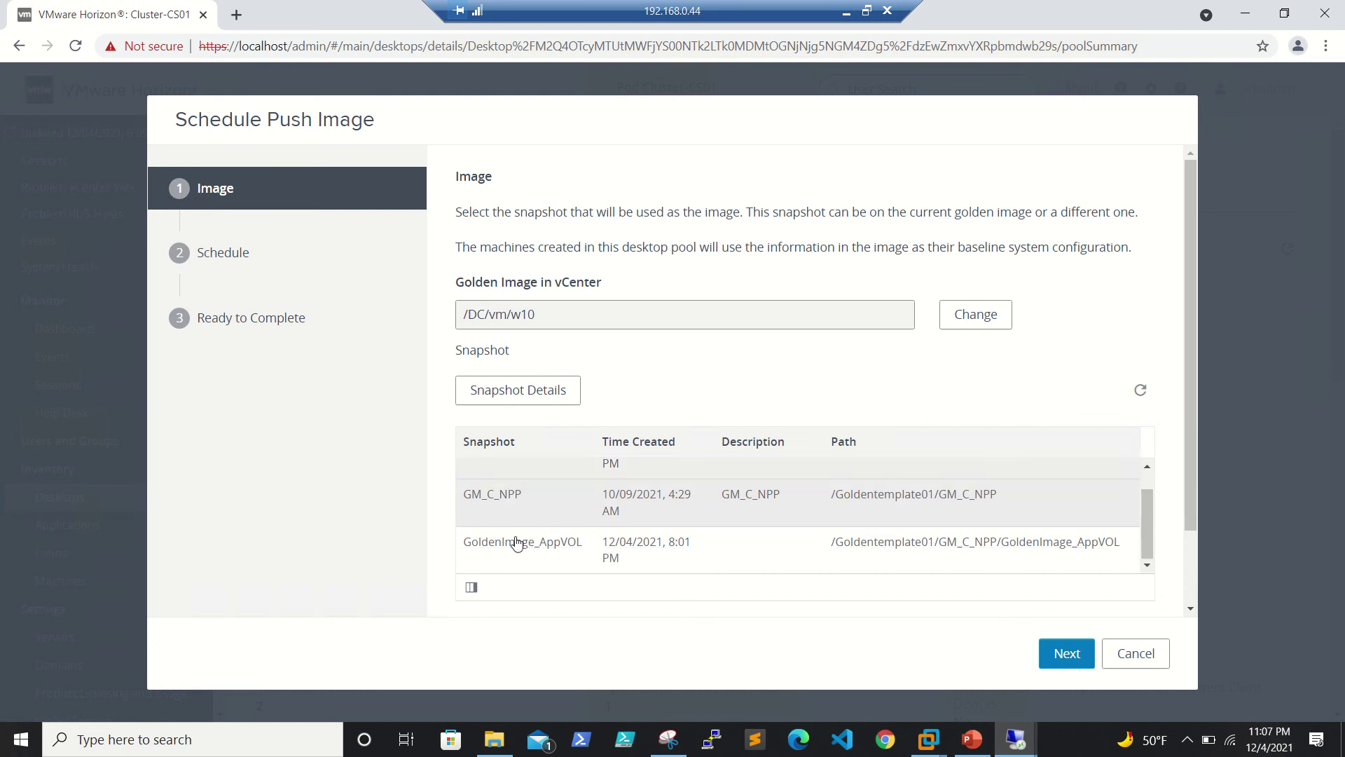
pyautogui.click(519, 557)
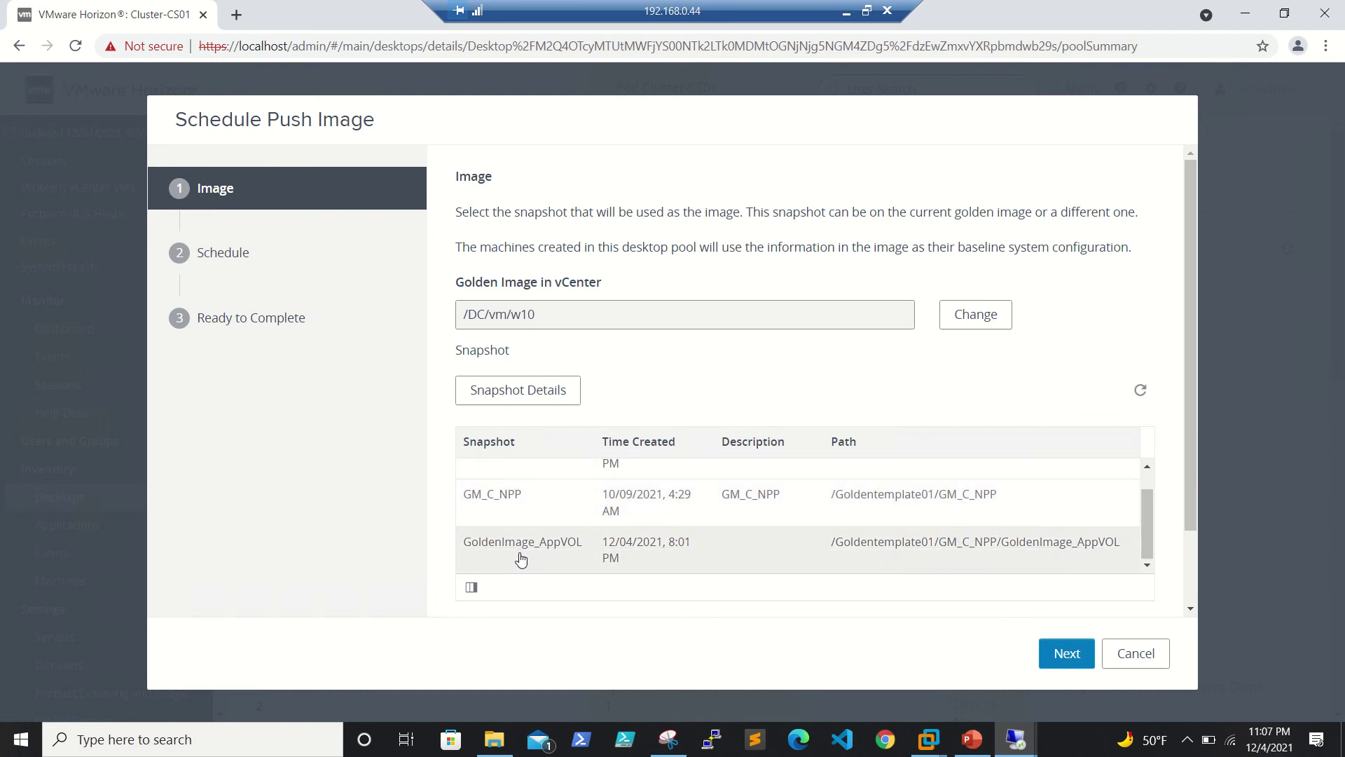
pyautogui.click(1071, 658)
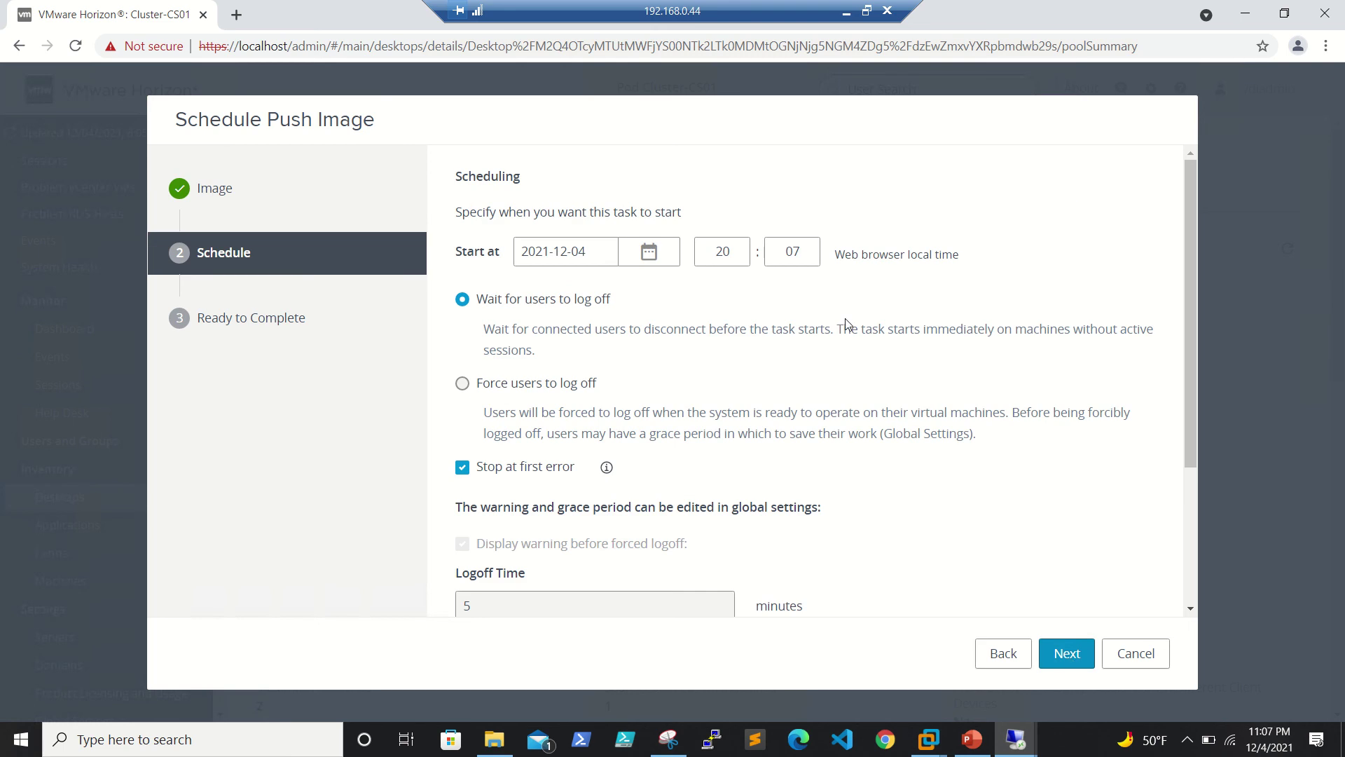
# Set the push image to force users to log off, keep the remaining schedule defaults and finish the wizard
pyautogui.click(464, 385)
pyautogui.scroll(-3, 737, 402)
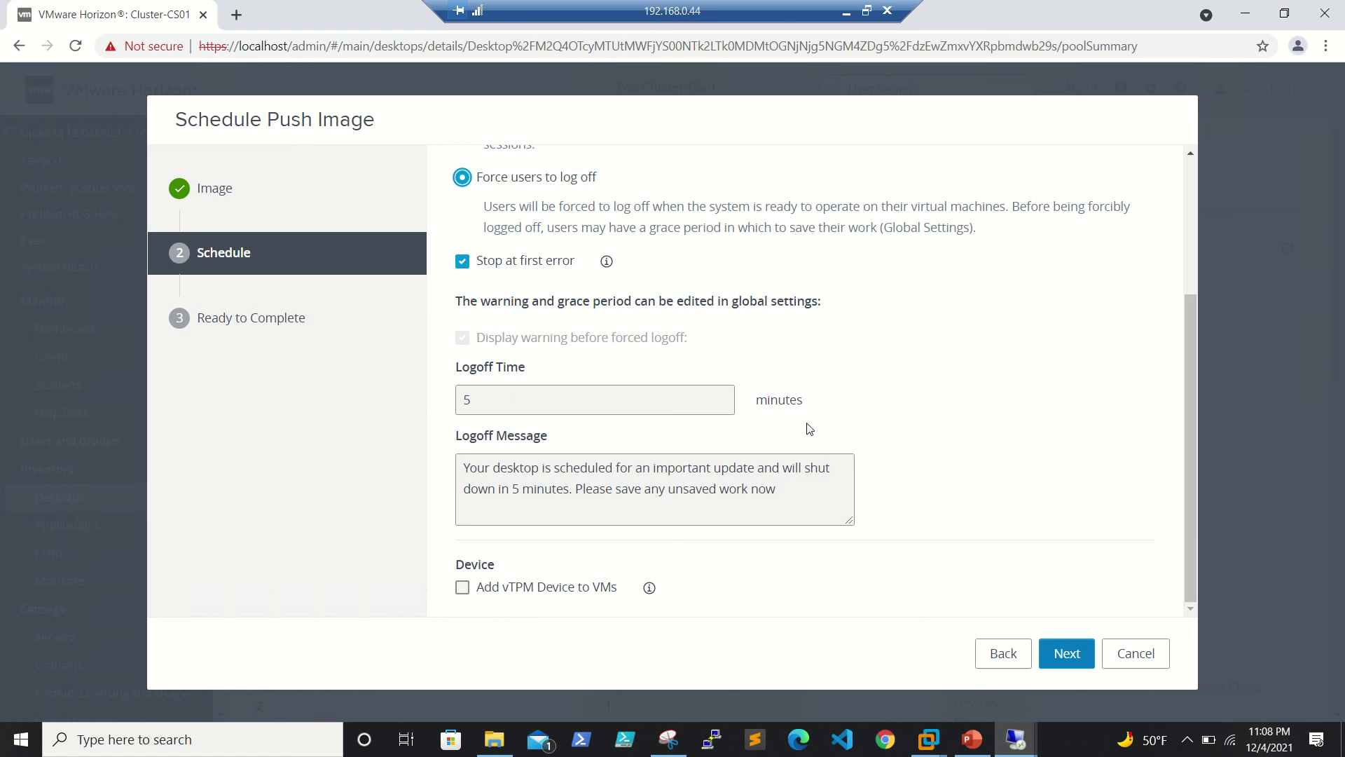
pyautogui.click(1071, 653)
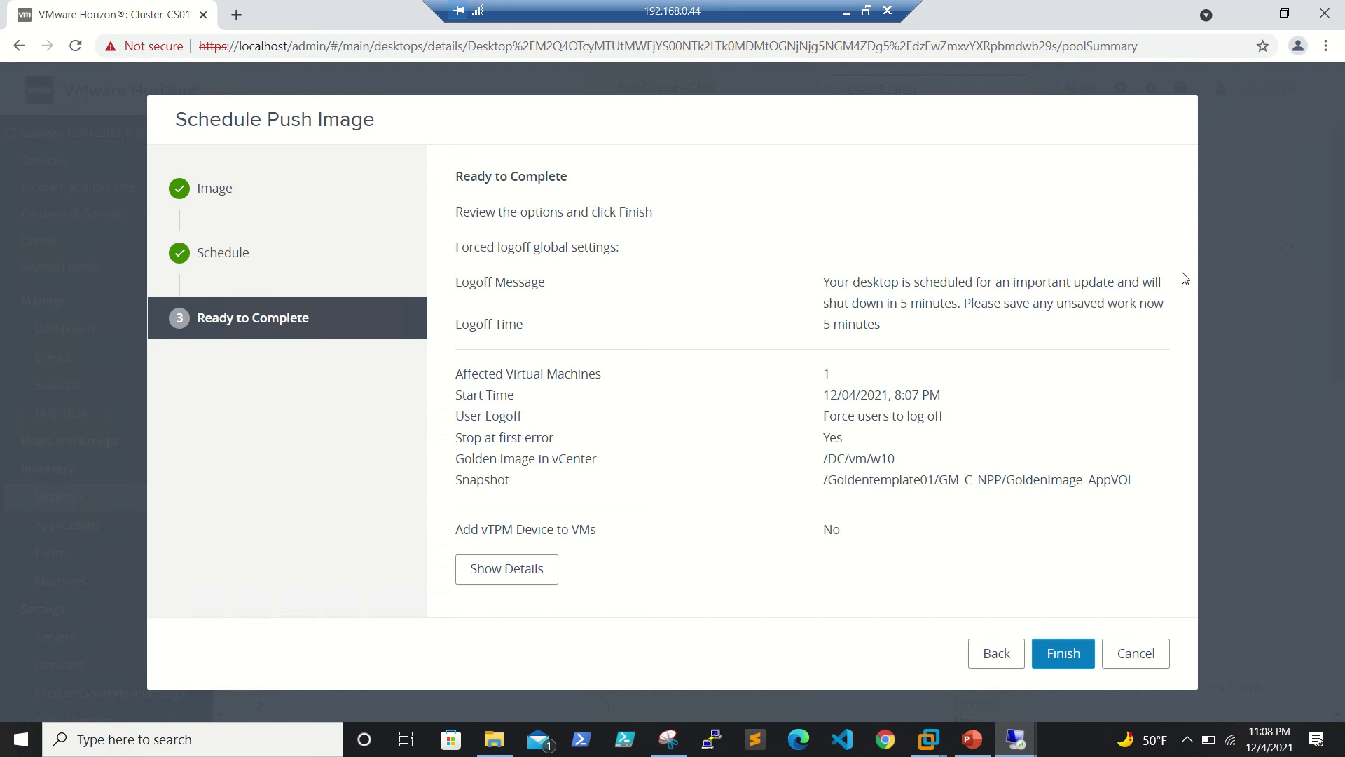
pyautogui.click(1075, 654)
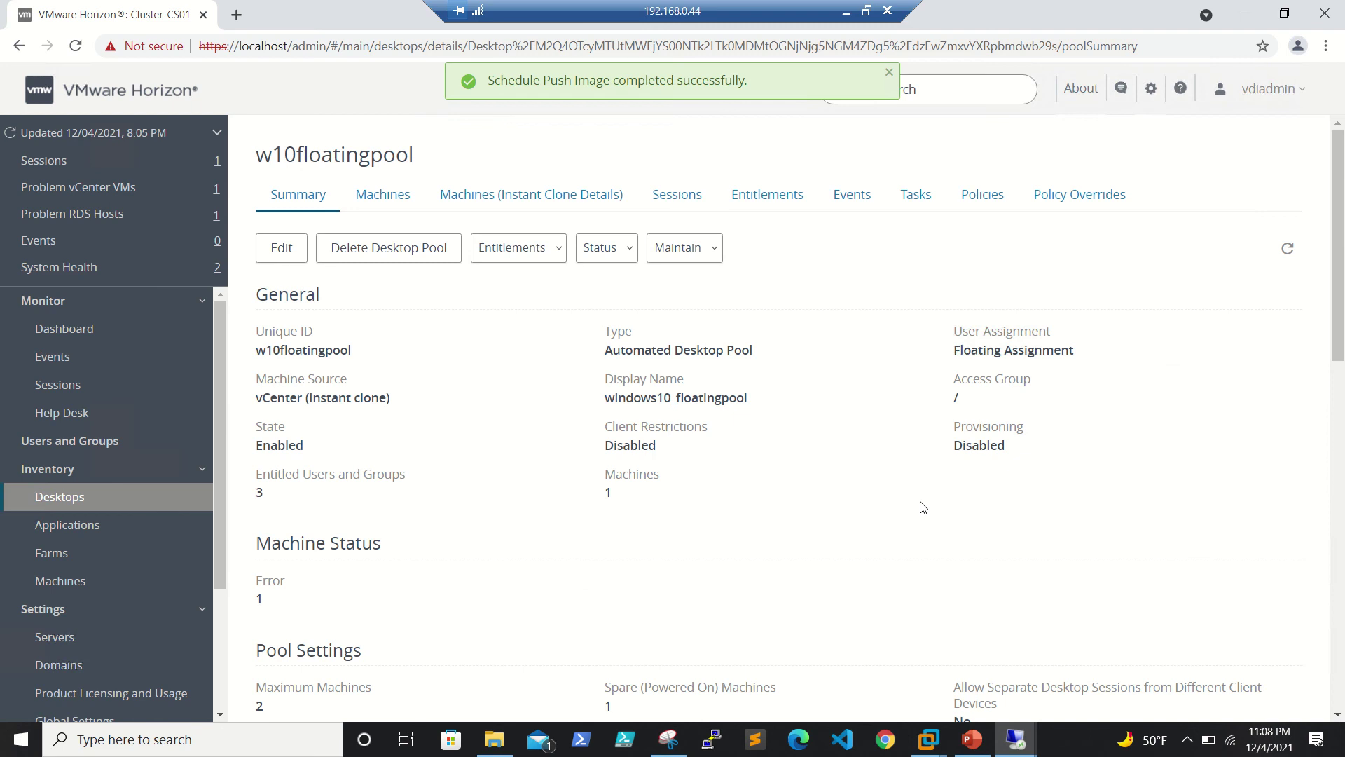
# Check the pending image's publishing progress in the vCenter Server section of the pool summary
pyautogui.scroll(-8, 922, 507)
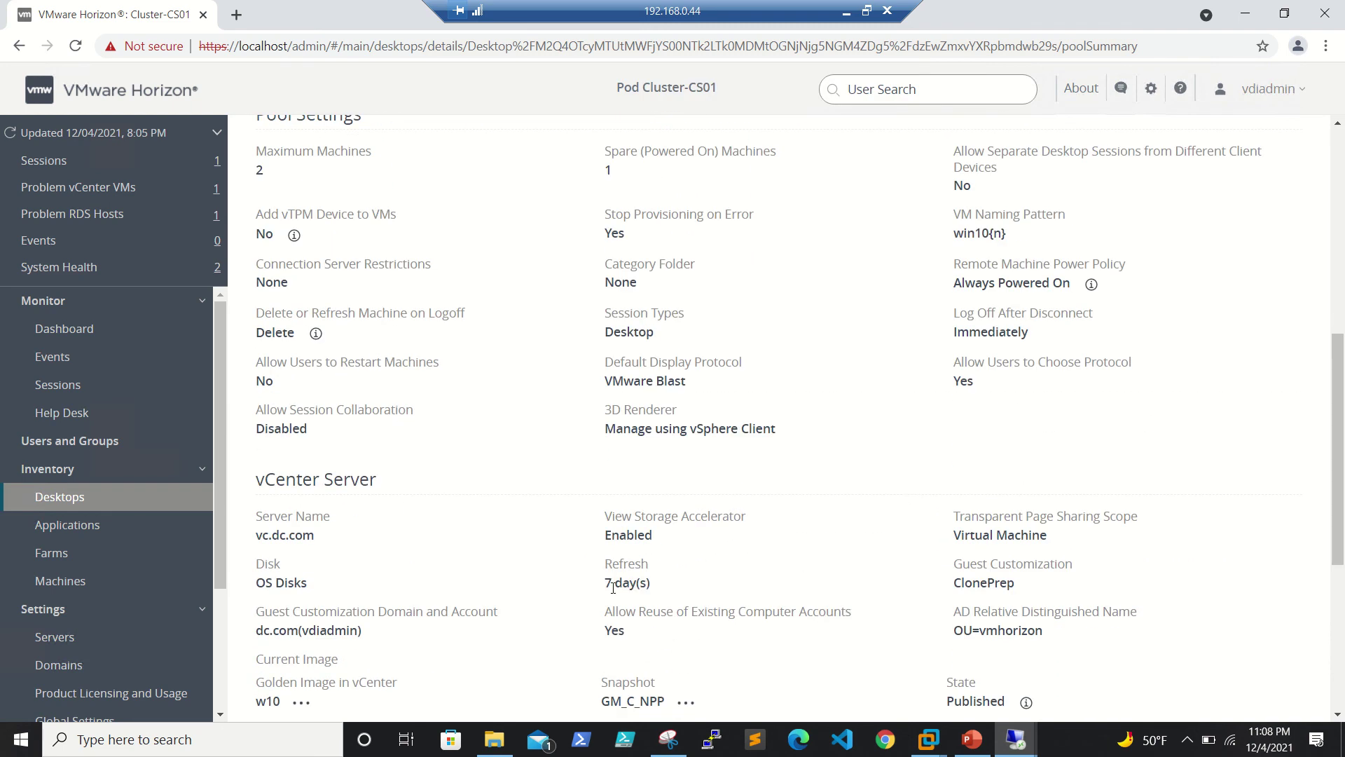
pyautogui.scroll(-5, 653, 457)
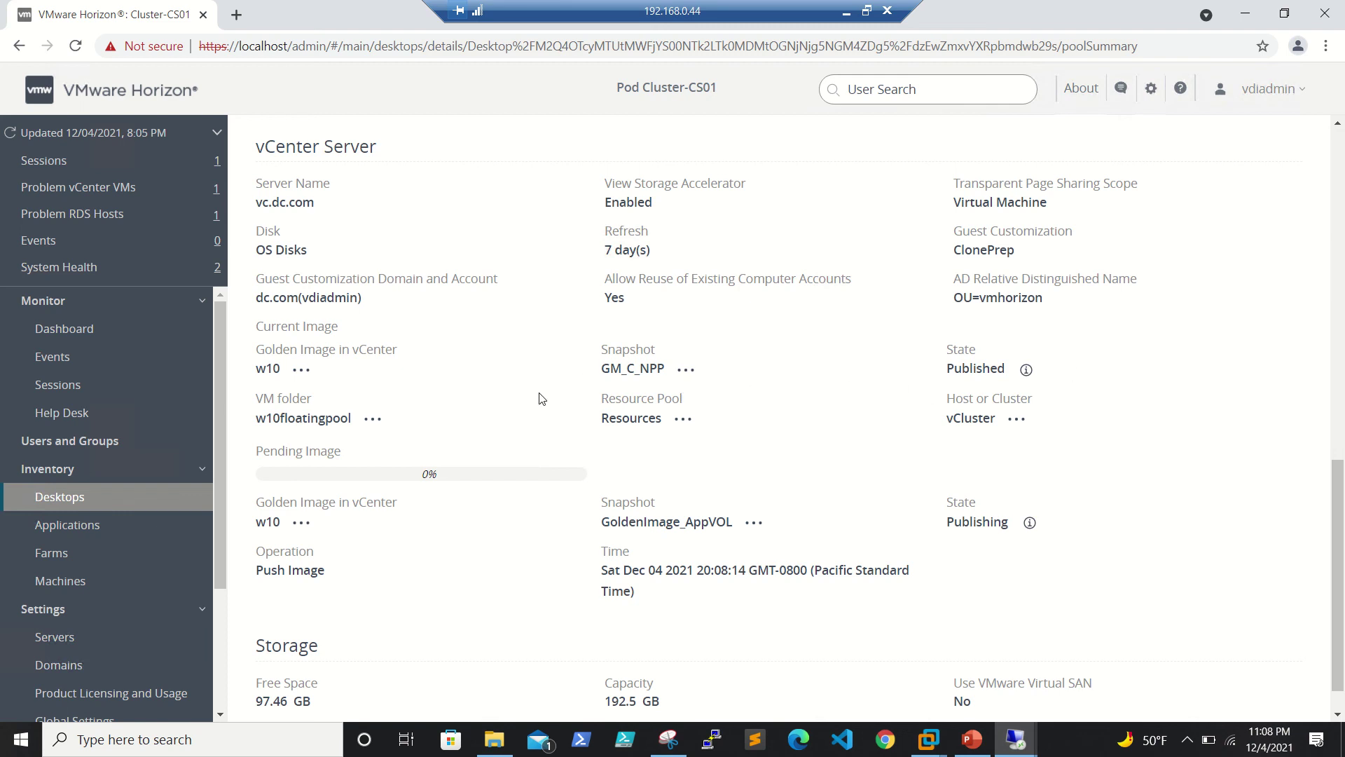
pyautogui.scroll(10, 783, 439)
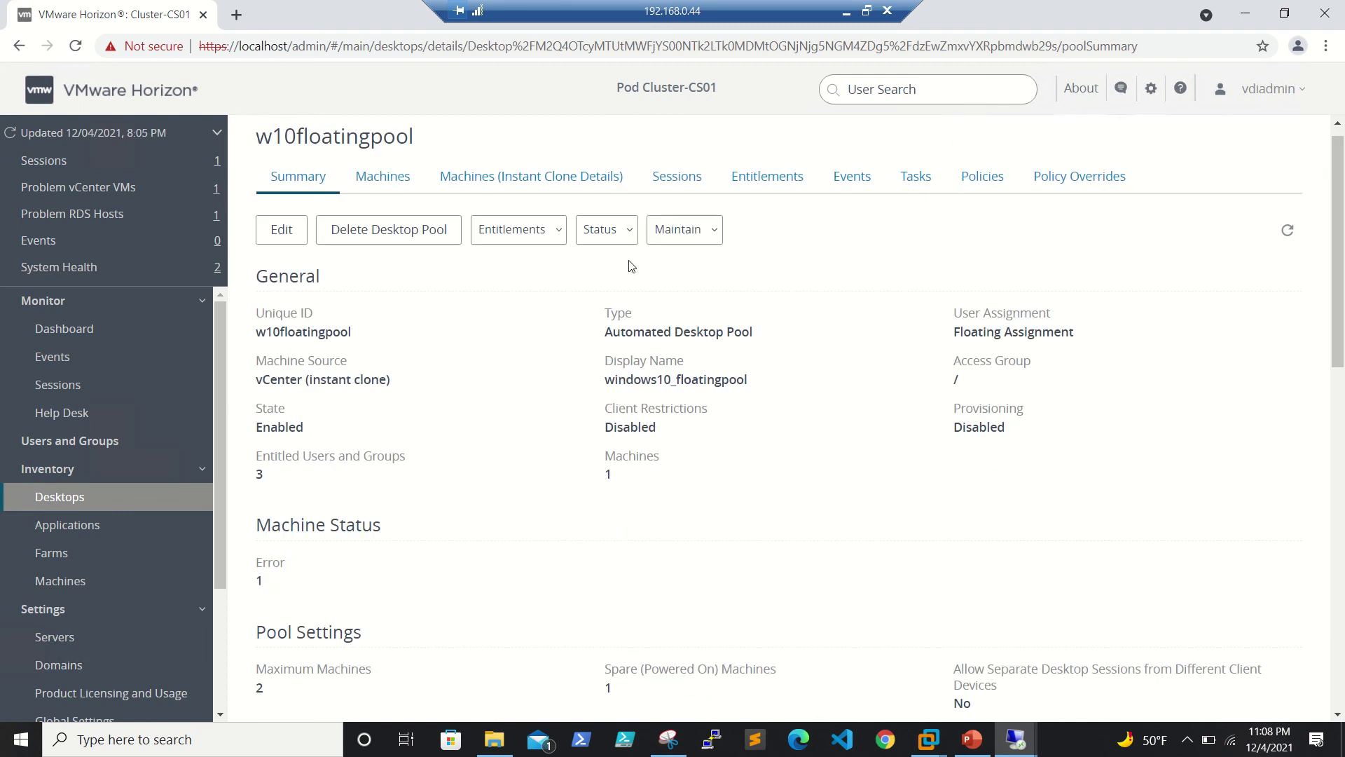
pyautogui.scroll(-9, 632, 266)
pyautogui.scroll(-2, 629, 264)
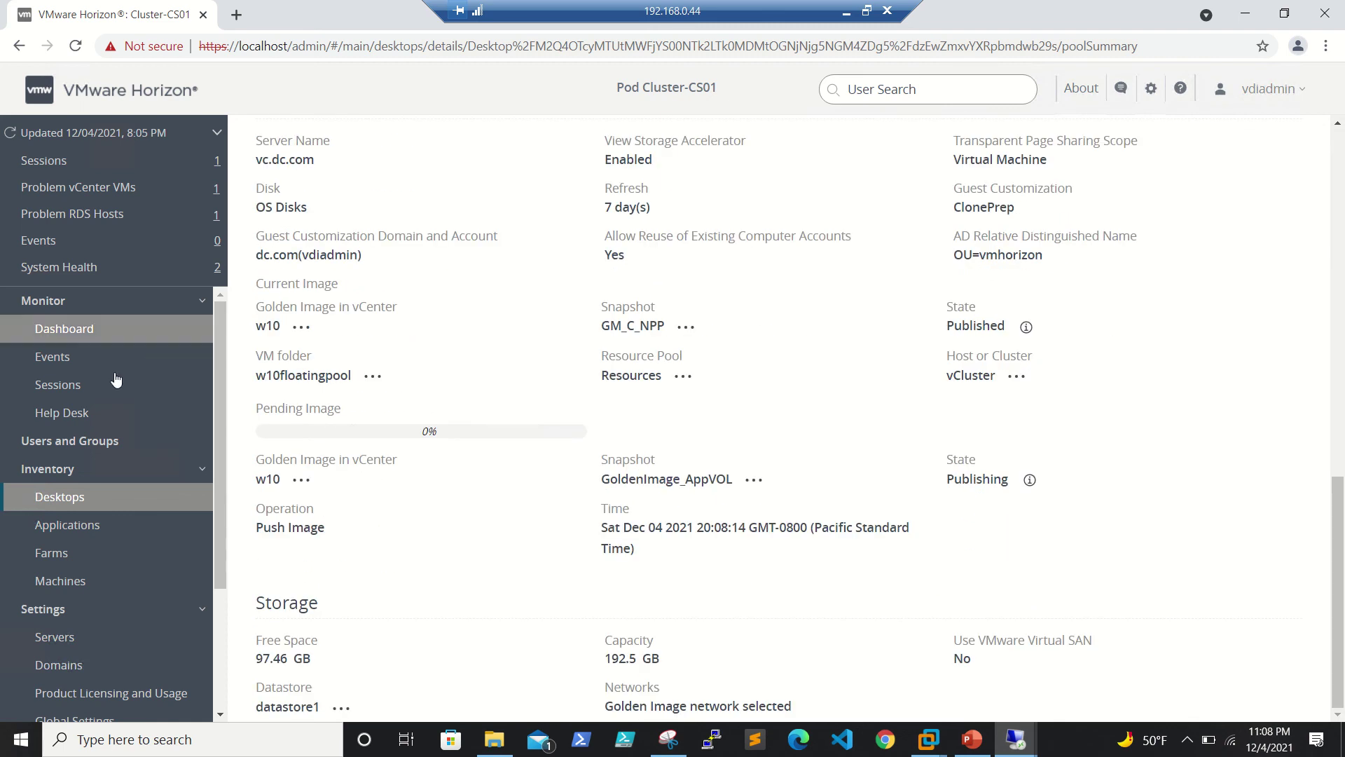
pyautogui.scroll(10, 713, 348)
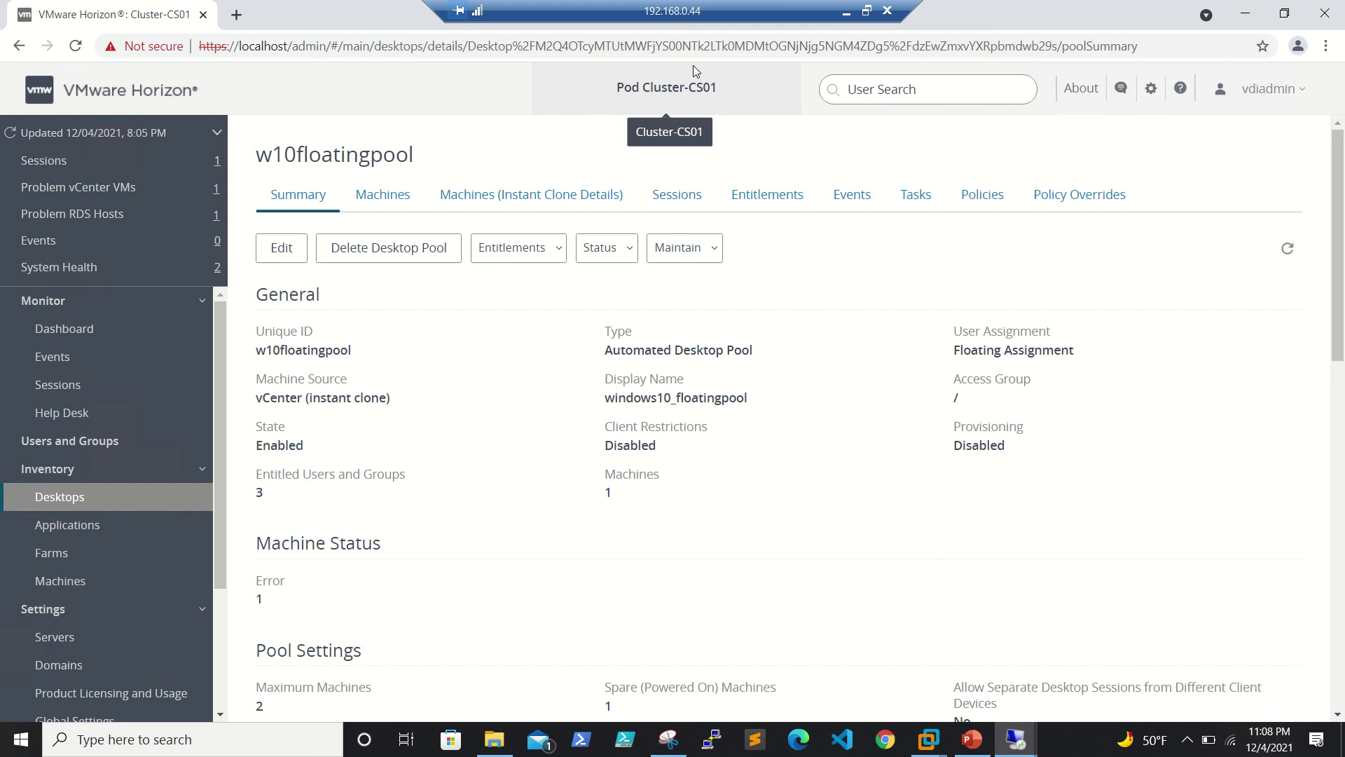
pyautogui.moveTo(761, 19)
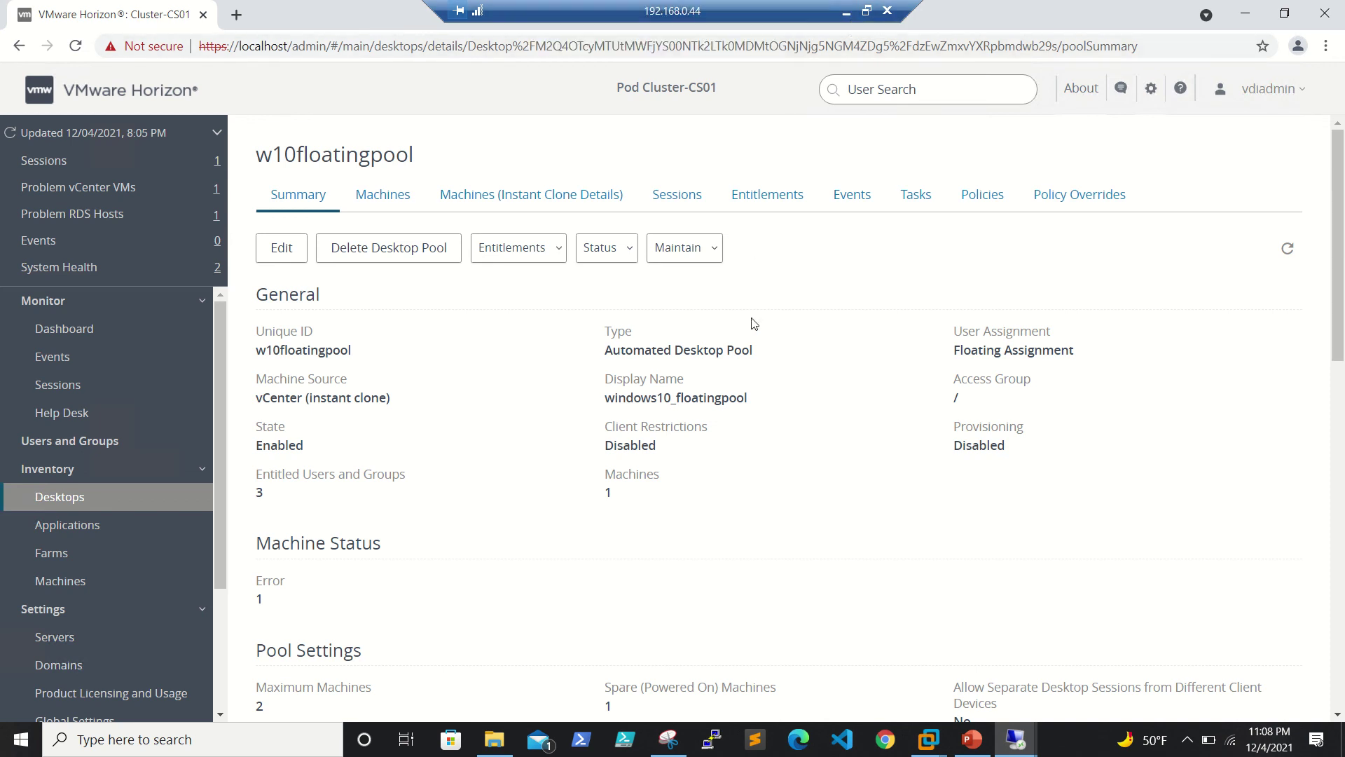
pyautogui.moveTo(715, 5)
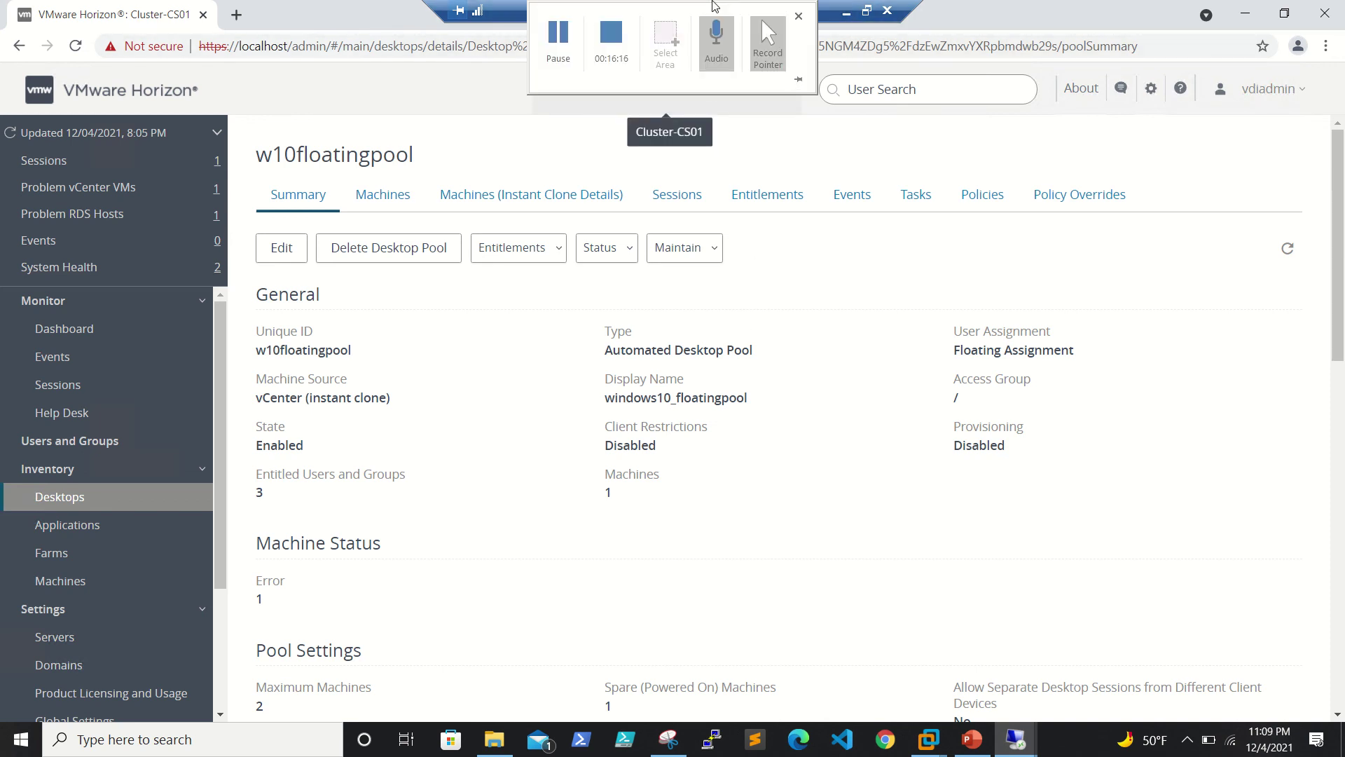